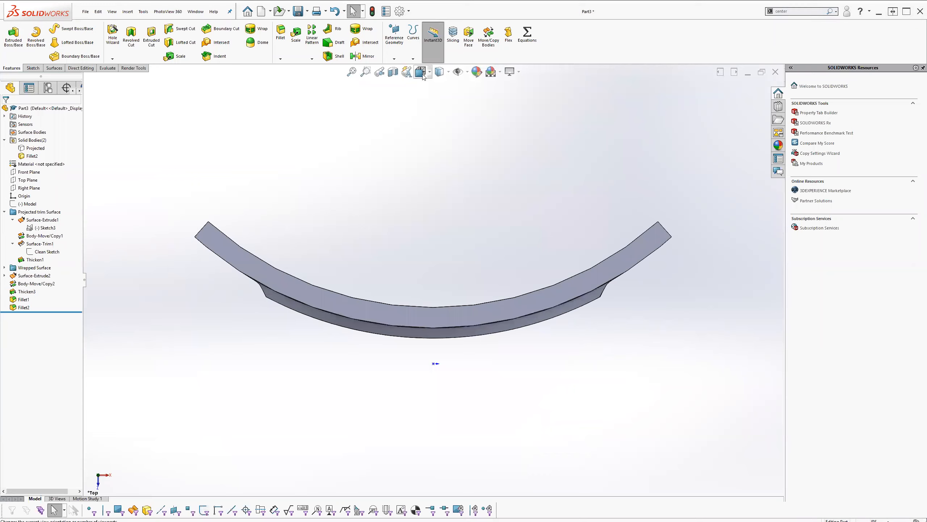
Examine how the Clean Sketch circles and slot outlines line up with the curved recess, from the front and in tilted views
left_click(437, 130)
left_click(421, 71)
left_click(437, 118)
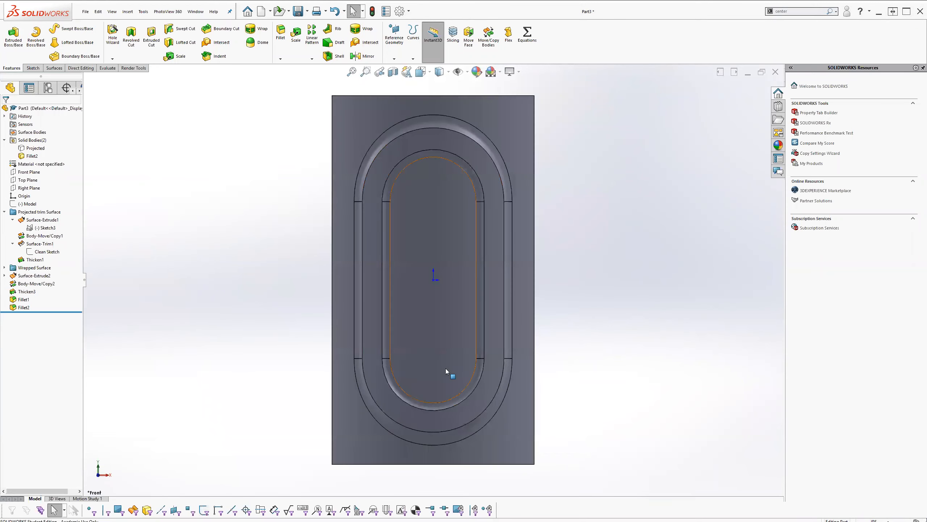
left_click(36, 252)
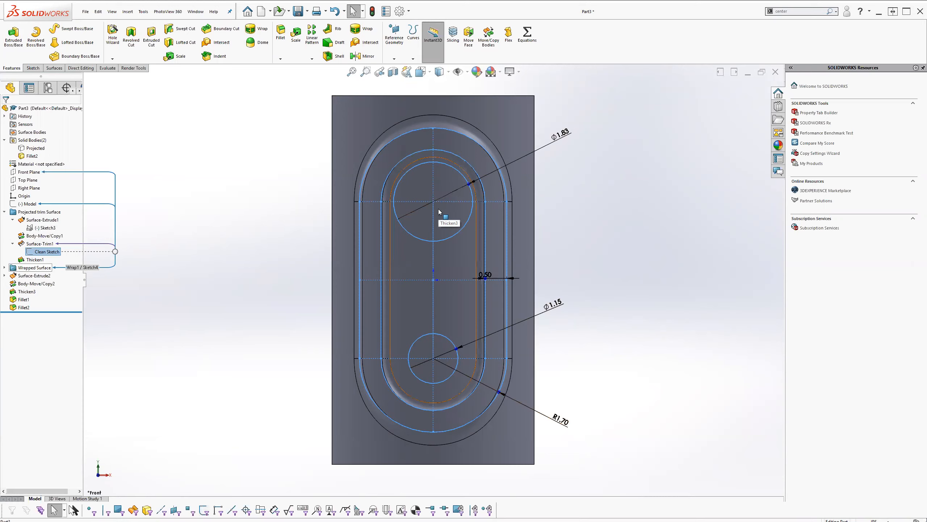
left_click(675, 373)
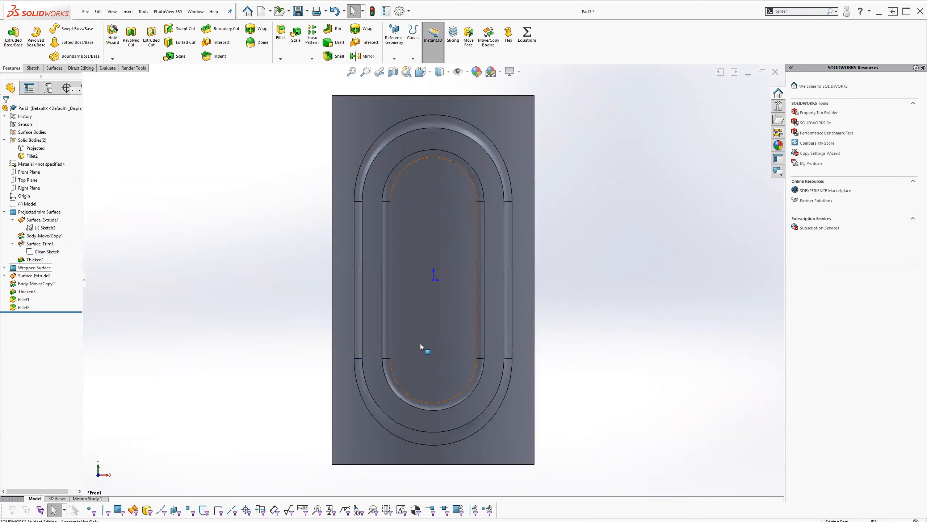
left_click(47, 252)
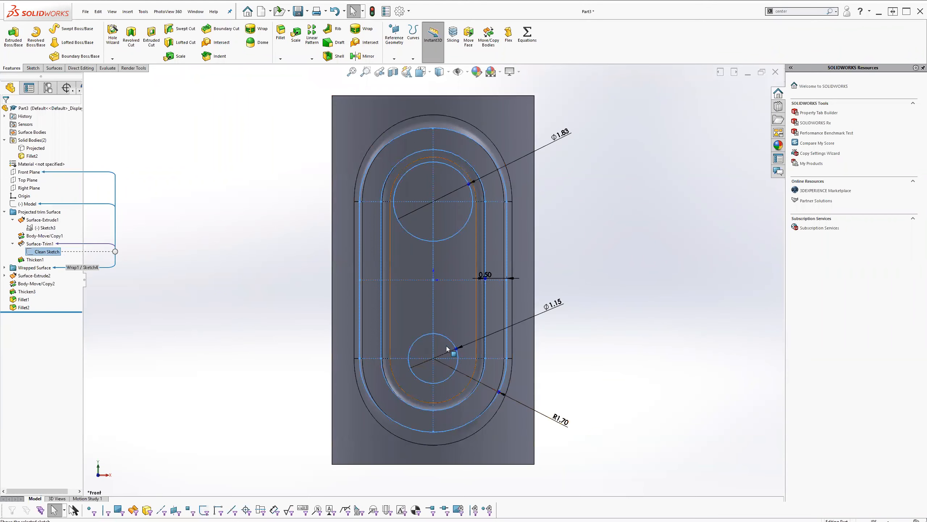
scroll(448, 349, "down", 6)
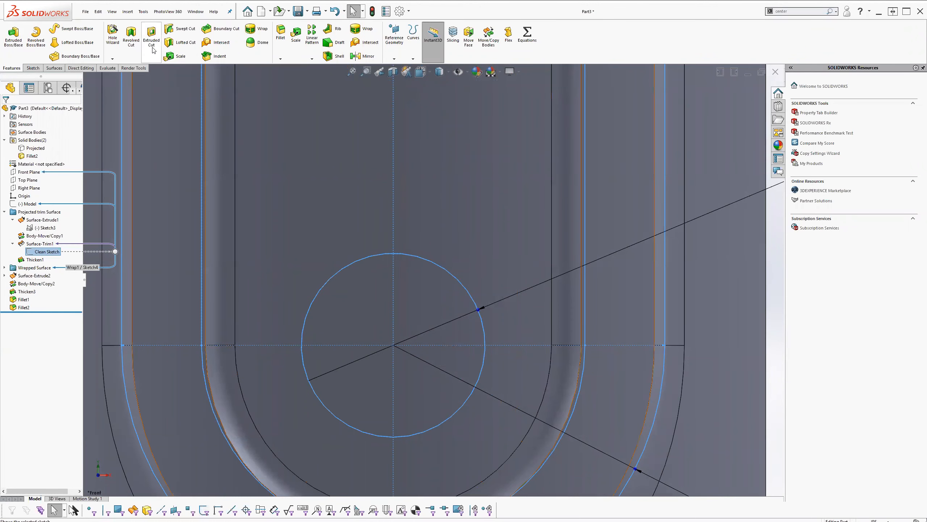
middle_click_drag(372, 332, 382, 254)
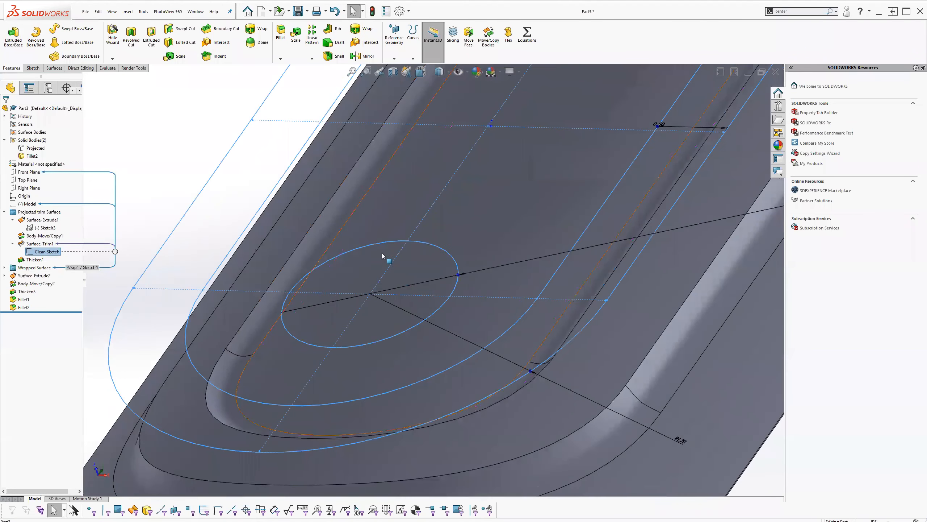
left_click(383, 363)
middle_click_drag(495, 348, 337, 340)
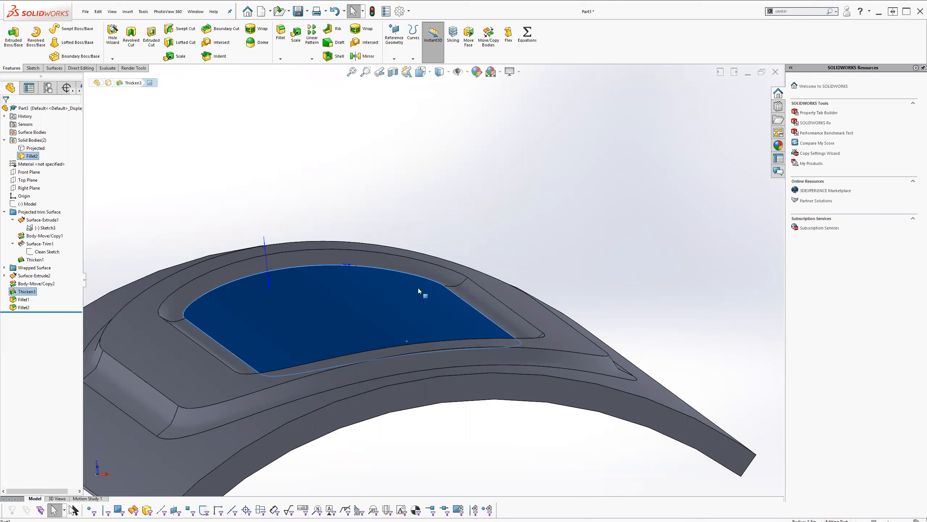
key("ctrl+8")
scroll(401, 387, "up", 3)
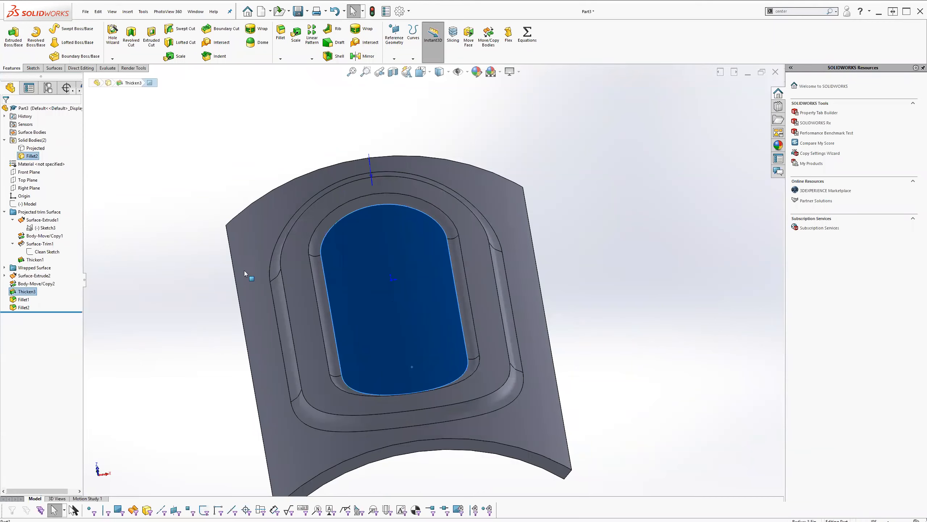
Show the Clean Sketch under Surface-Trim1 over the model
right_click(42, 252)
left_click(46, 240)
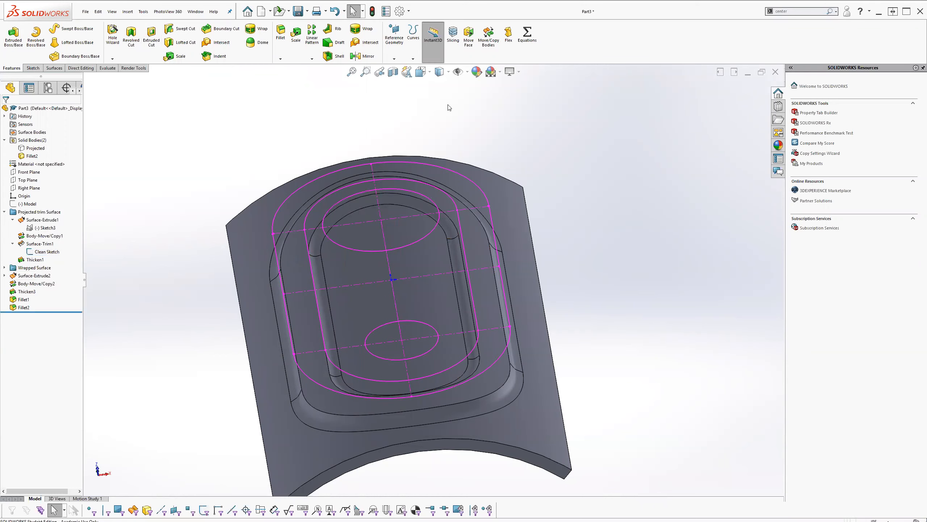
middle_click_drag(432, 161, 461, 239)
scroll(462, 240, "up", 1)
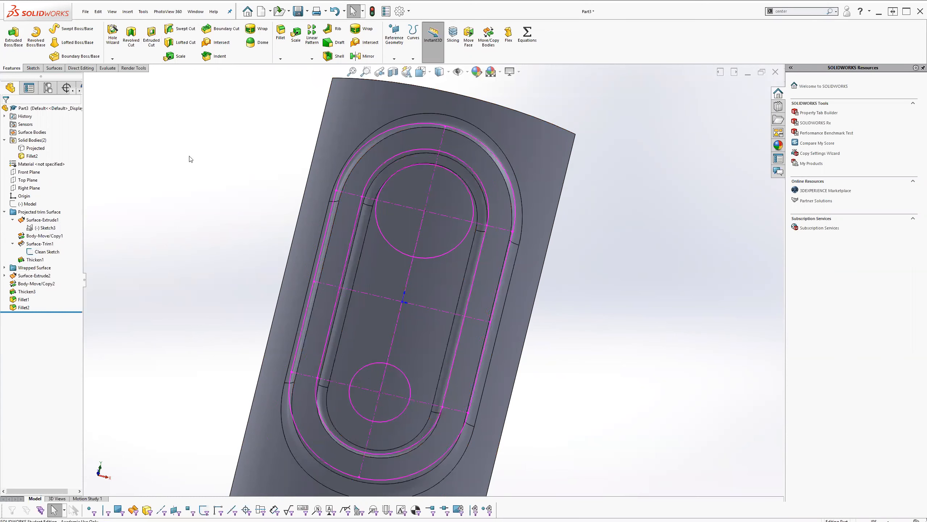
Start an extruded cut from the Clean Sketch, using the smaller lower circle as the contour
left_click(151, 36)
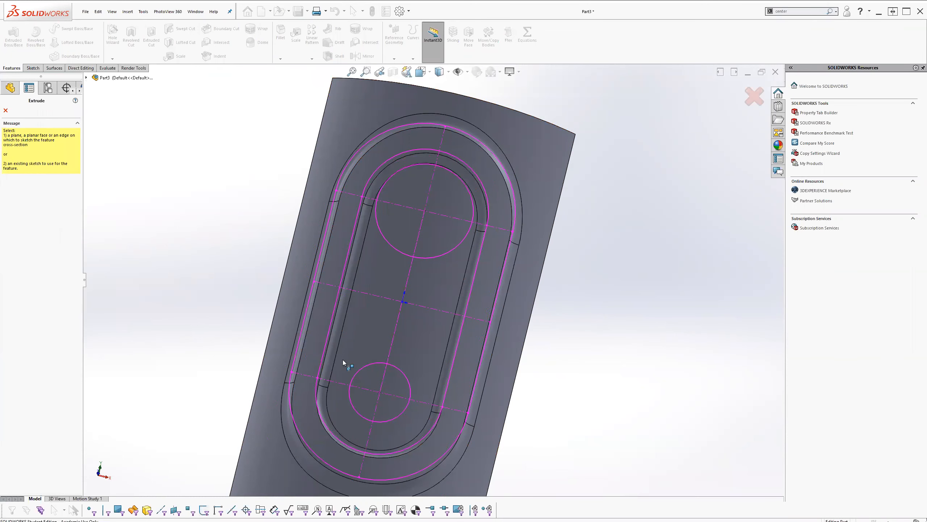
key("Escape")
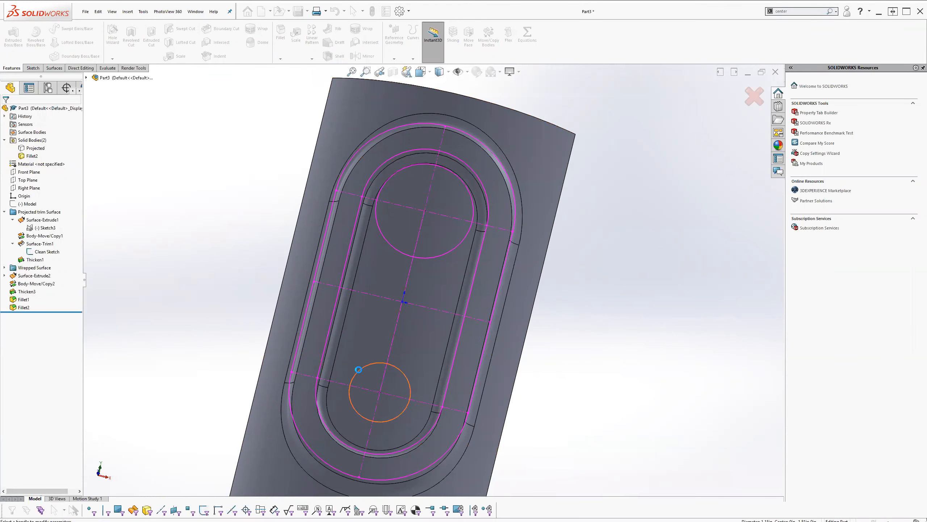
left_click(359, 370)
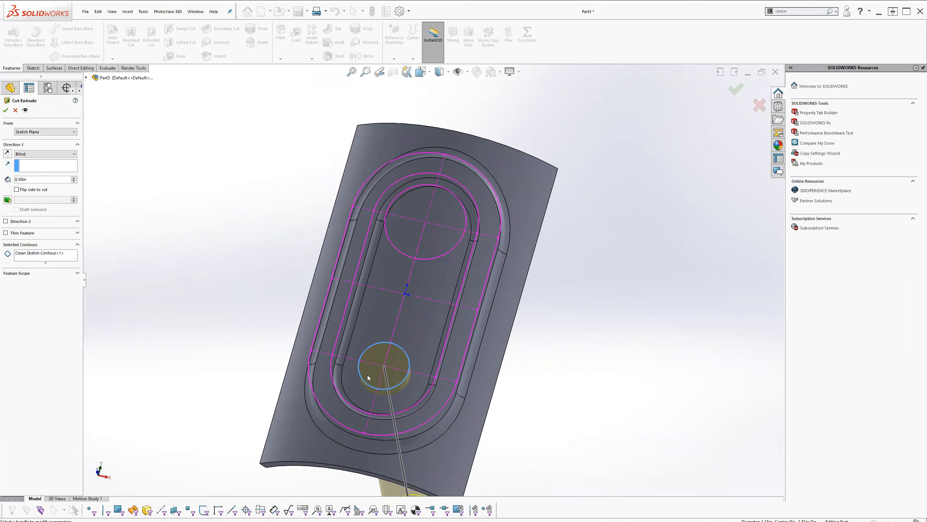
scroll(352, 396, "down", 4)
scroll(410, 269, "up", 6)
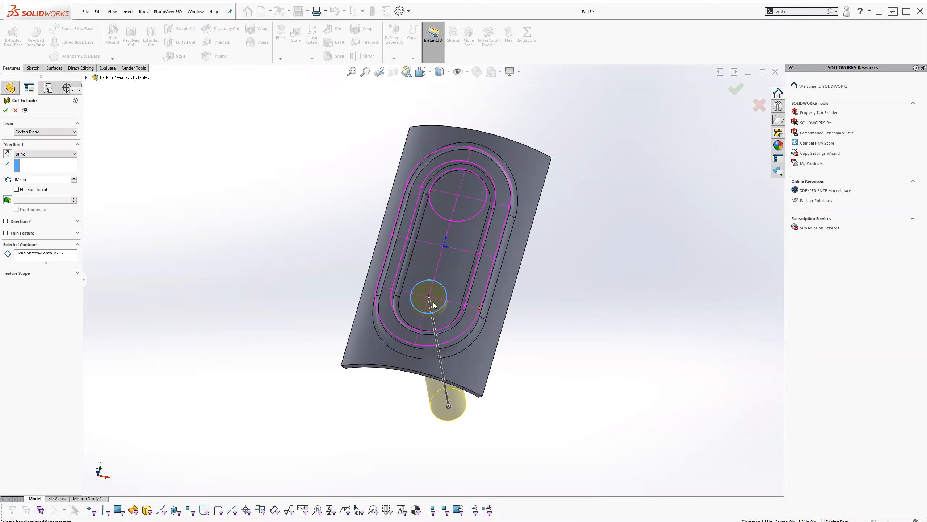
scroll(436, 291, "down", 5)
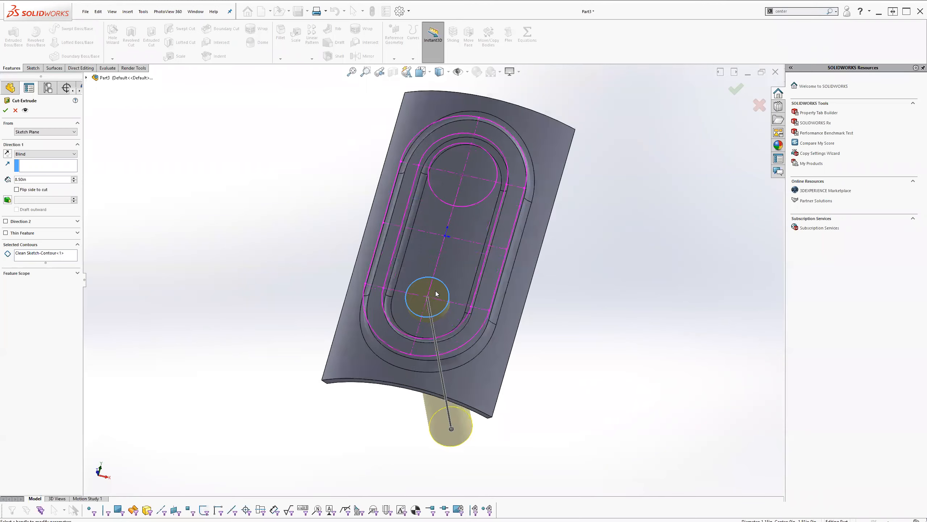
Clear the cut's selected contour and reselect the smaller lower circle of the Clean Sketch
left_click(67, 257)
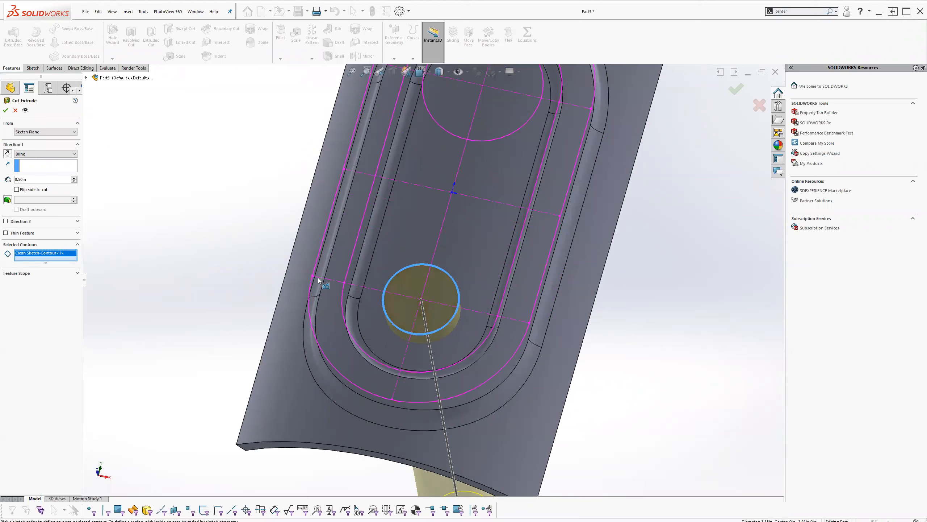
left_click(20, 245)
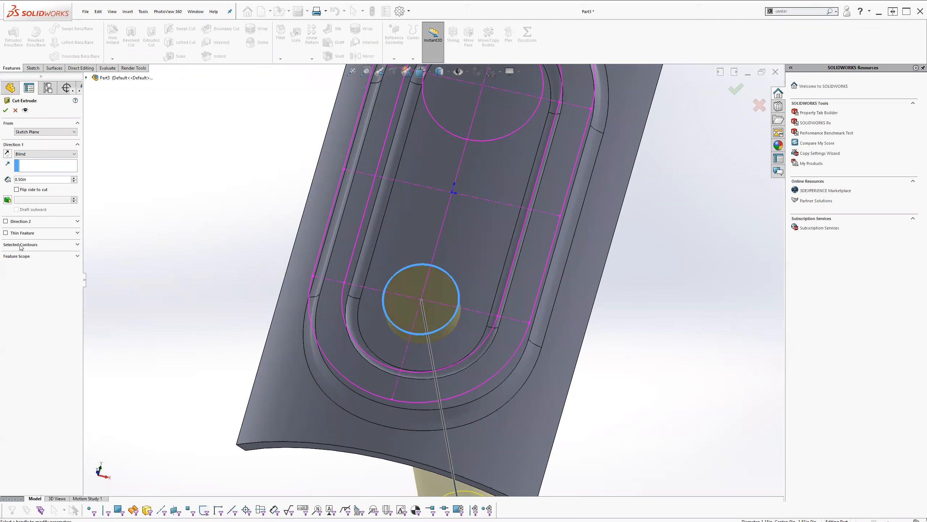
left_click(21, 244)
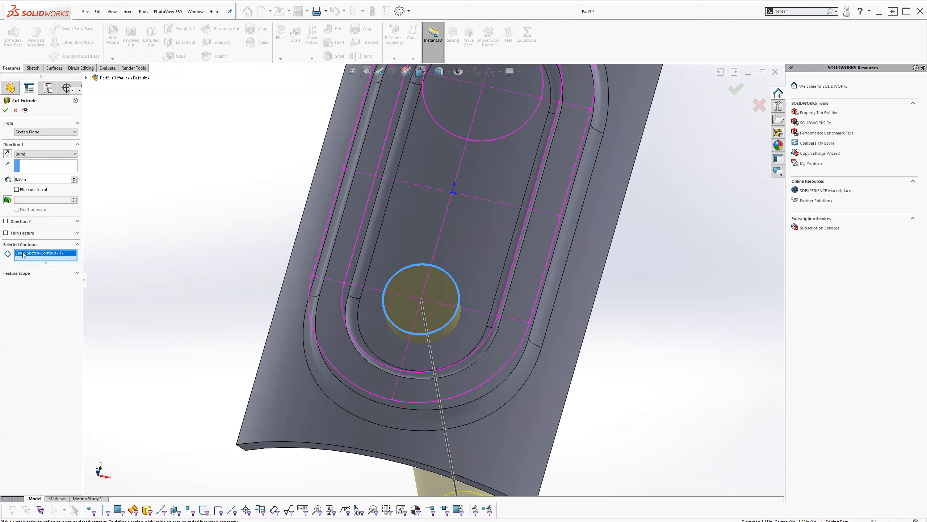
right_click(26, 254)
left_click(37, 268)
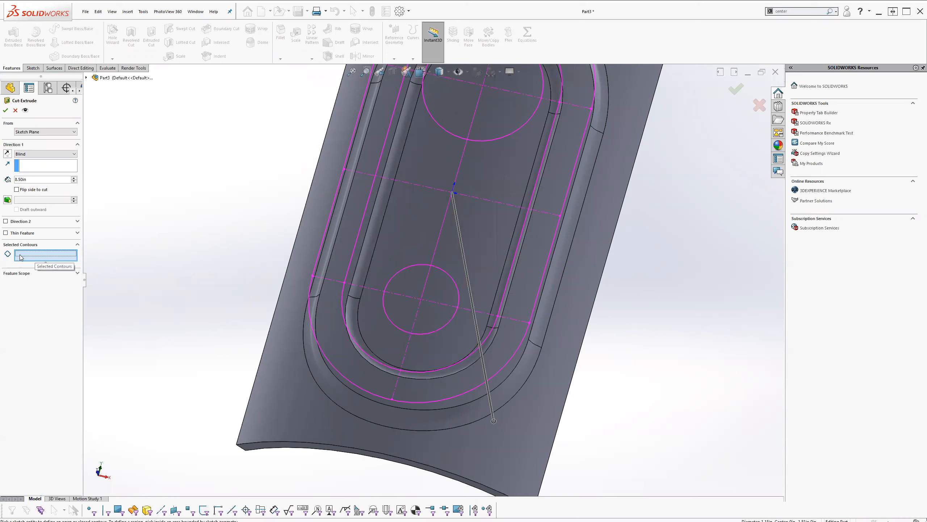
left_click_drag(46, 262, 47, 294)
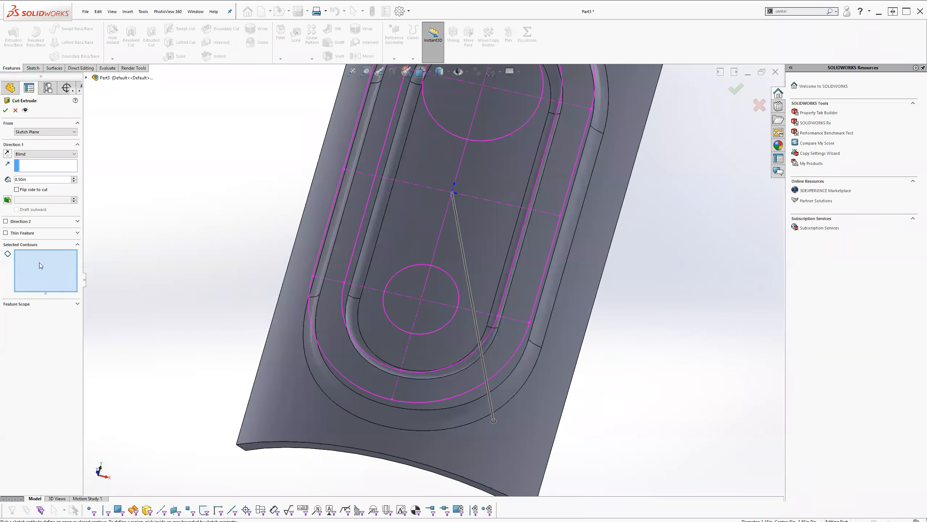
left_click(386, 315)
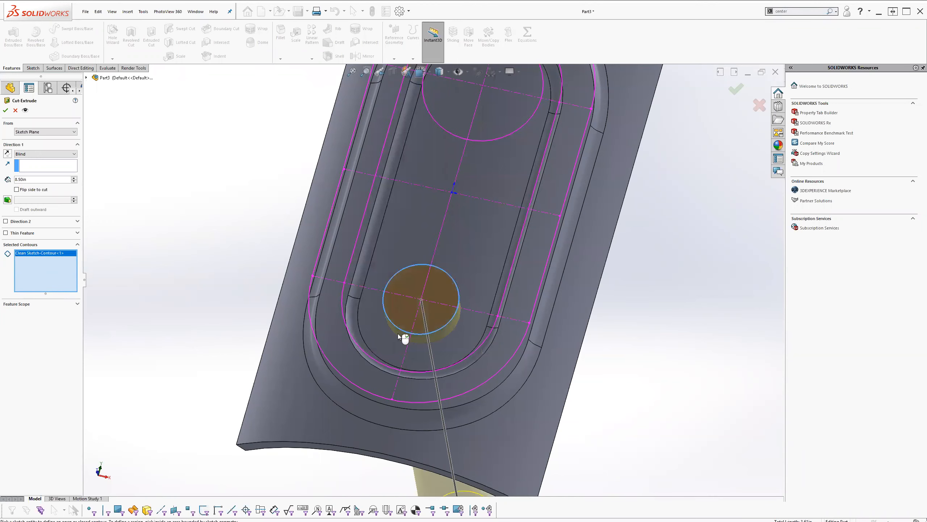
Shorten the blind cut of the smaller circle to a depth of 1.20 in
scroll(456, 394, "up", 4)
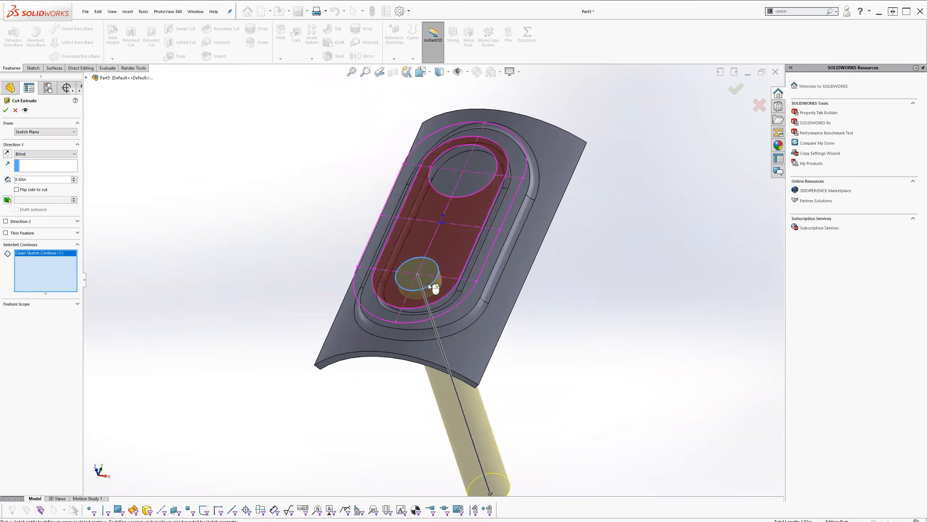
left_click_drag(491, 493, 440, 311)
scroll(419, 295, "down", 5)
scroll(478, 241, "up", 8)
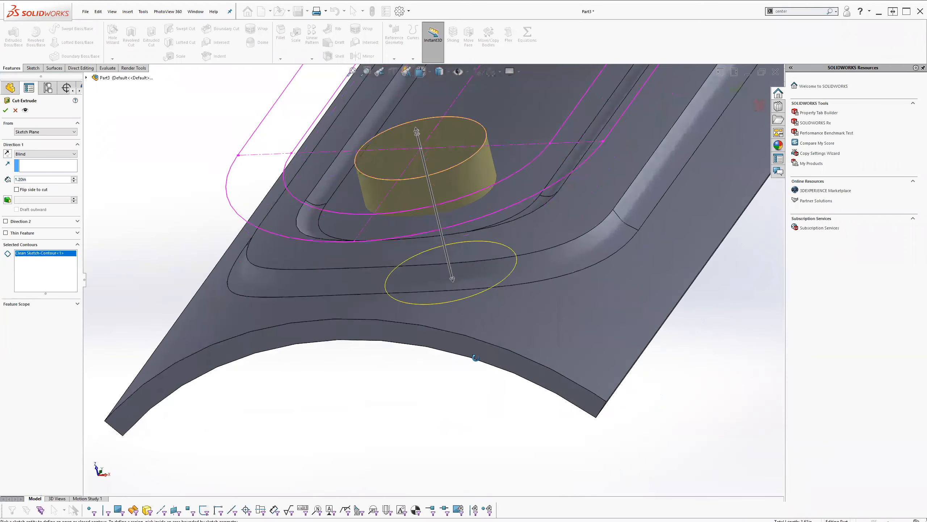
scroll(415, 227, "down", 4)
scroll(498, 356, "up", 1)
mouse_move(497, 356)
middle_mouse_down()
mouse_move(486, 338)
mouse_move(485, 346)
middle_mouse_up()
scroll(399, 253, "up", 1)
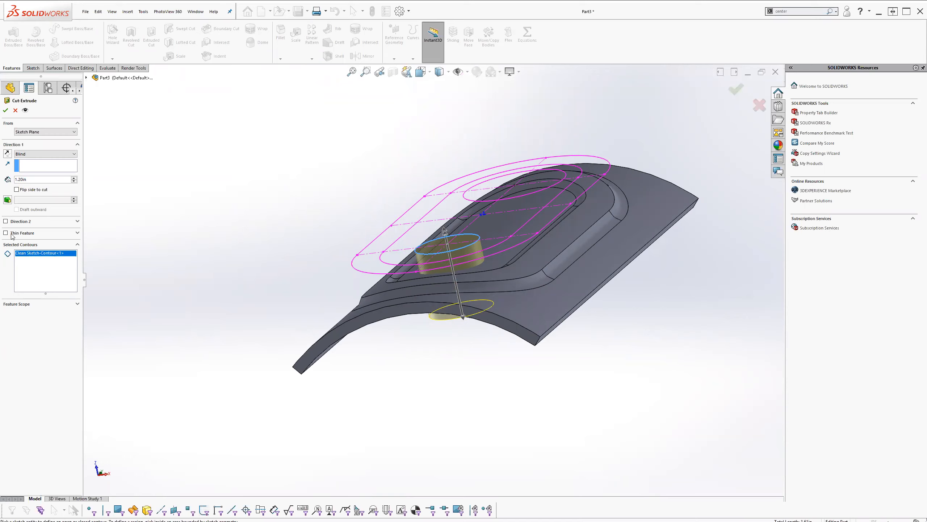
Make the circular cut a one-direction thin feature so that it removes only a ring
left_click(69, 233)
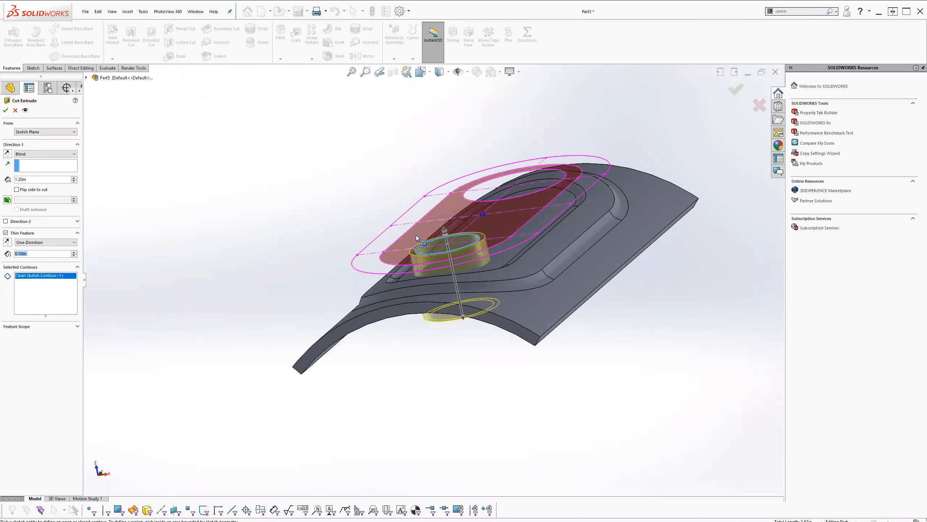
scroll(429, 254, "down", 5)
mouse_move(388, 281)
middle_mouse_down()
mouse_move(285, 196)
mouse_move(273, 264)
mouse_move(412, 414)
middle_mouse_up()
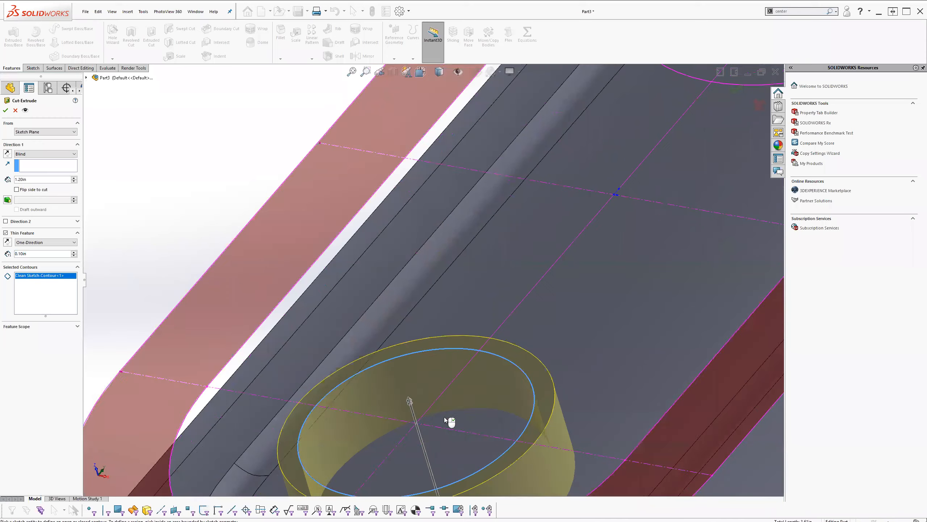
scroll(427, 394, "up", 5)
scroll(436, 351, "down", 1)
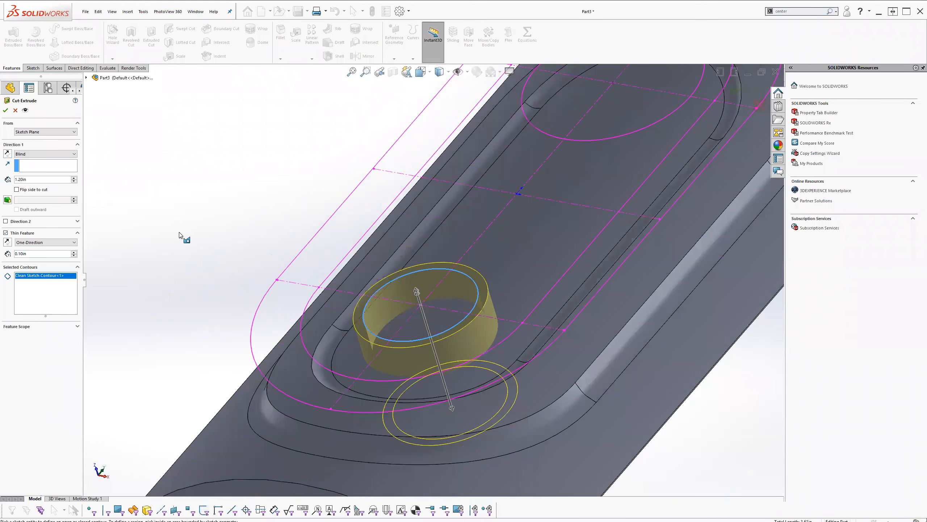
middle_click_drag(150, 252, 158, 321)
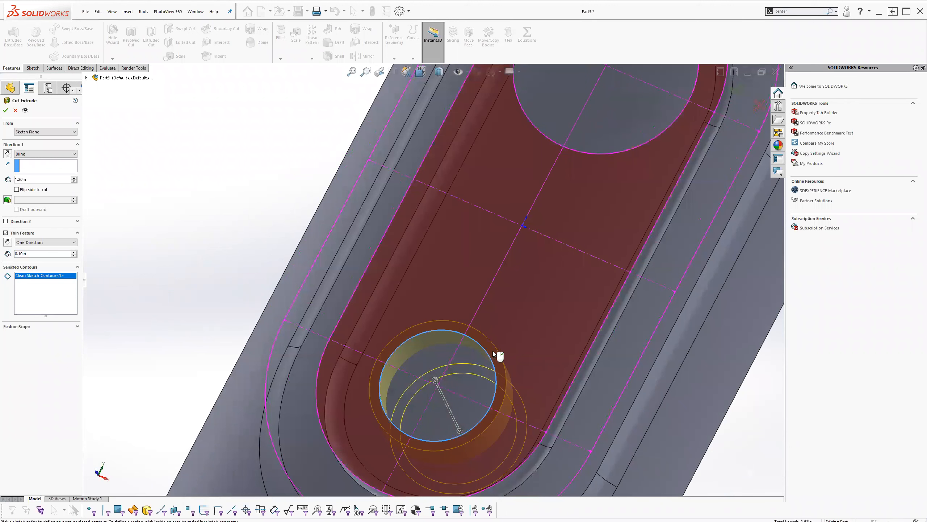
Set the thin feature's wall thickness to 0.04 in
double_click(32, 255)
key("BackSpace")
type(".2")
key("BackSpace")
key("BackSpace")
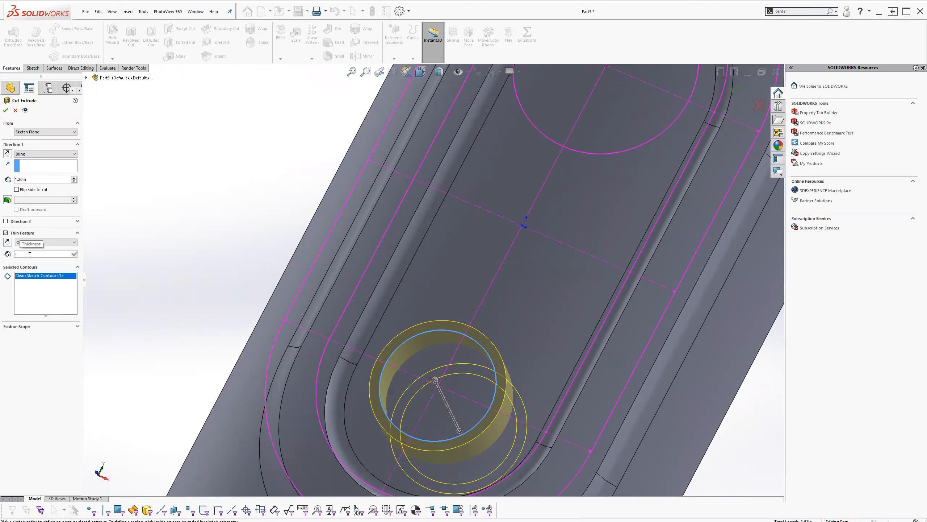
type(".04")
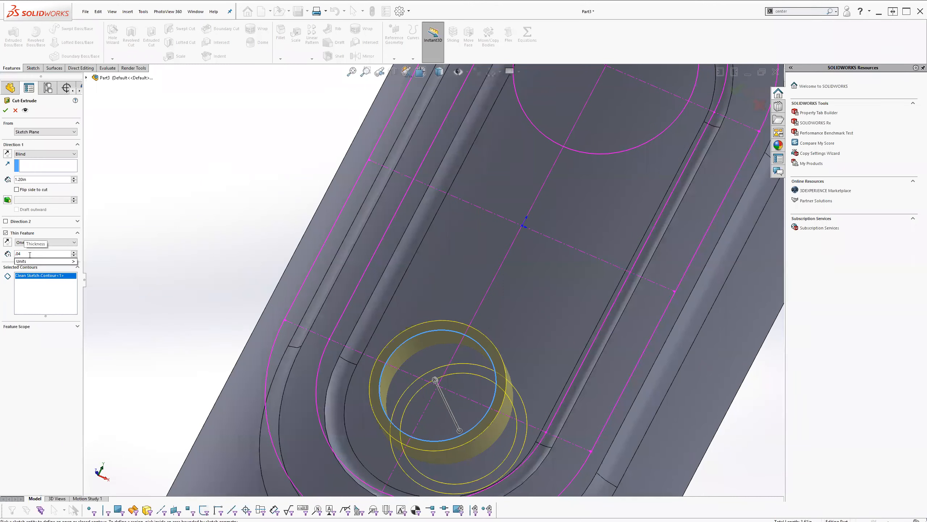
key("Return")
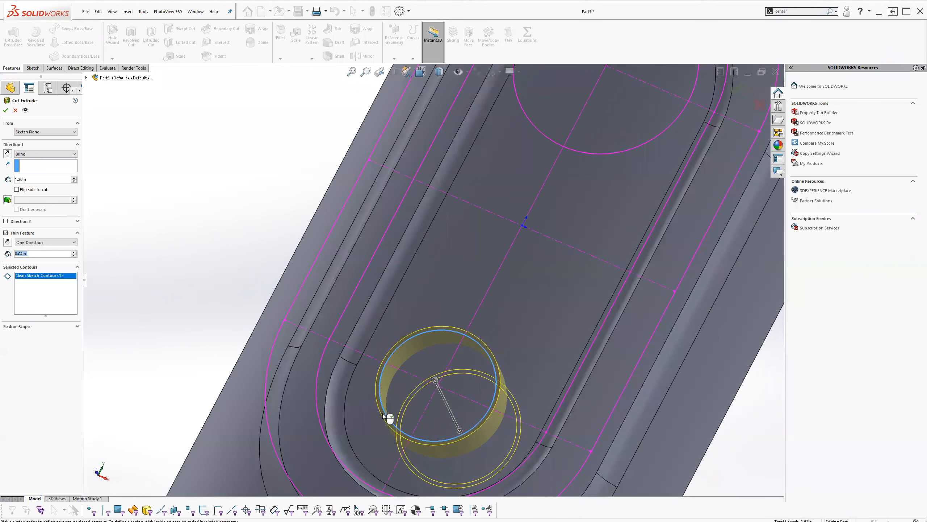
Inspect the thin ring cut preview against the curved plate from above, from the side and from the front
middle_click_drag(440, 450, 459, 365)
scroll(460, 364, "up", 3)
scroll(450, 338, "down", 3)
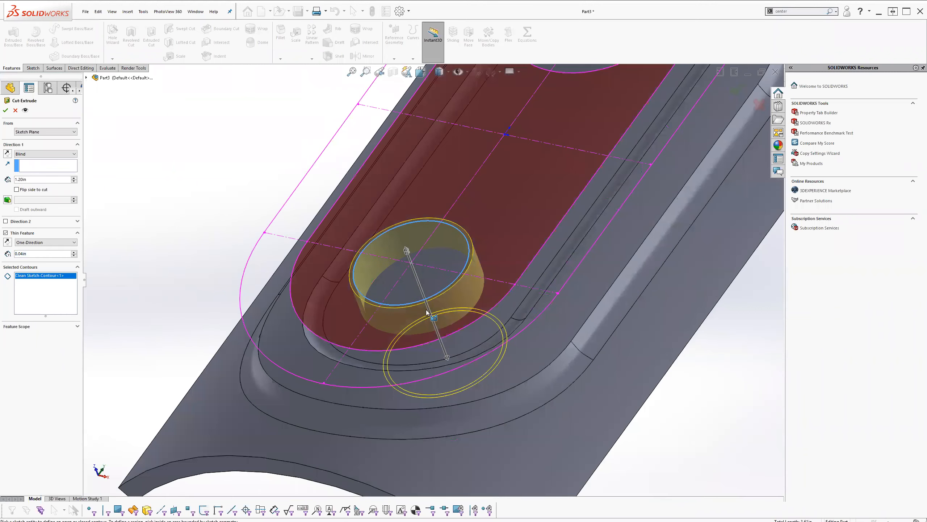
scroll(411, 343, "up", 5)
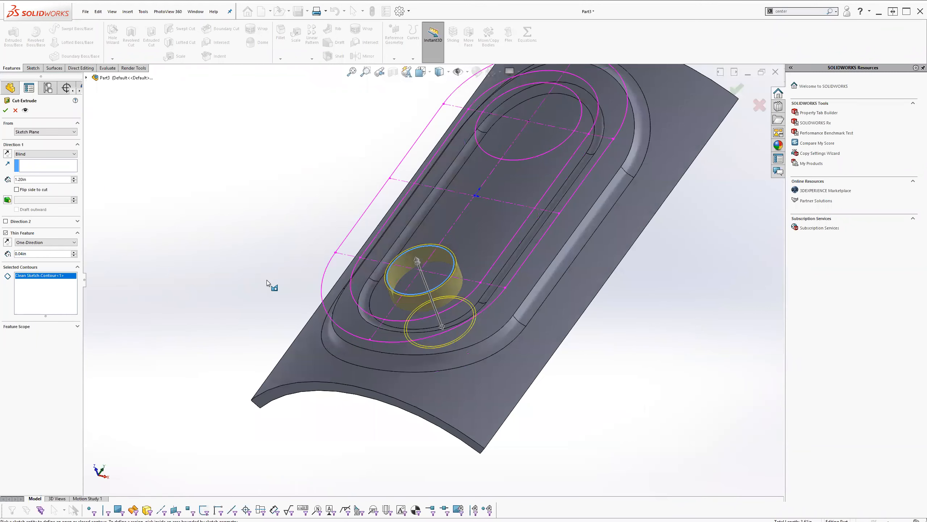
middle_click_drag(269, 345, 438, 365)
scroll(478, 249, "down", 3)
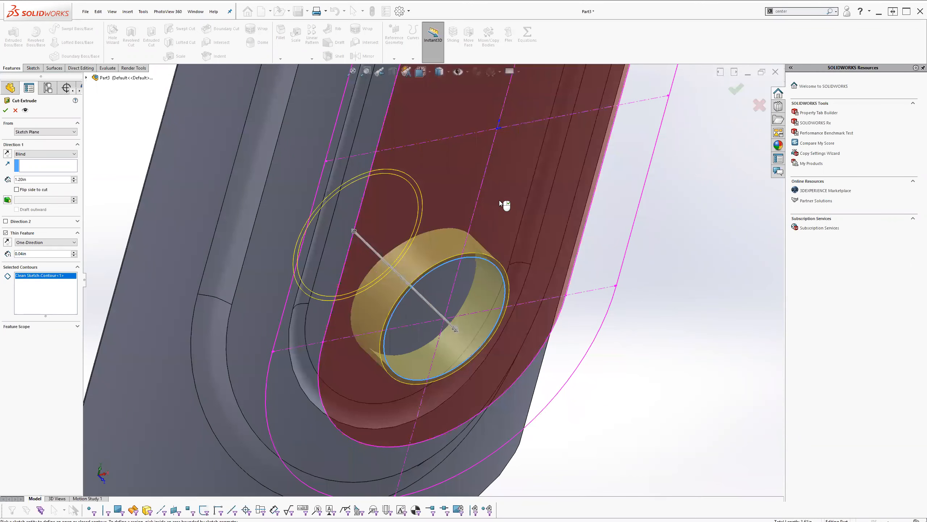
scroll(705, 357, "up", 5)
middle_click_drag(623, 352, 536, 395)
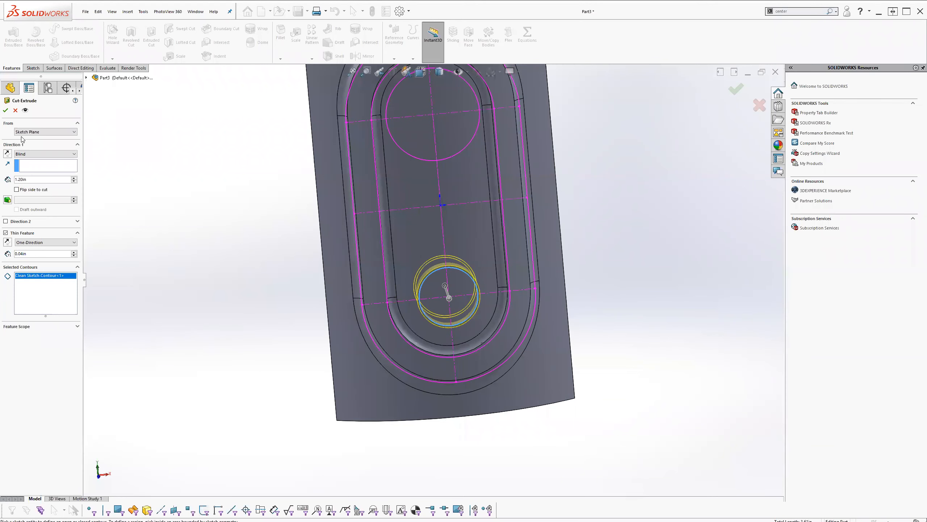
Complete the thin circular cut, keeping all resulting bodies
left_click(5, 111)
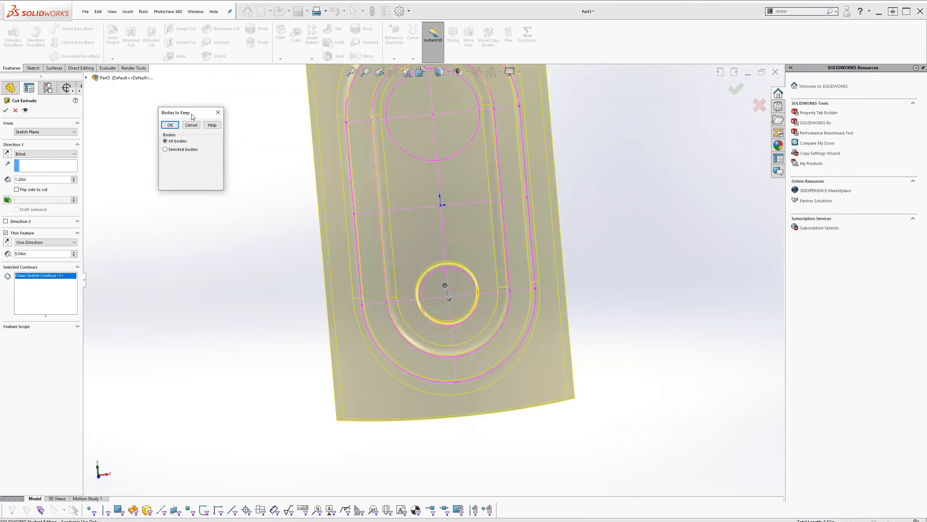
left_click_drag(192, 114, 179, 187)
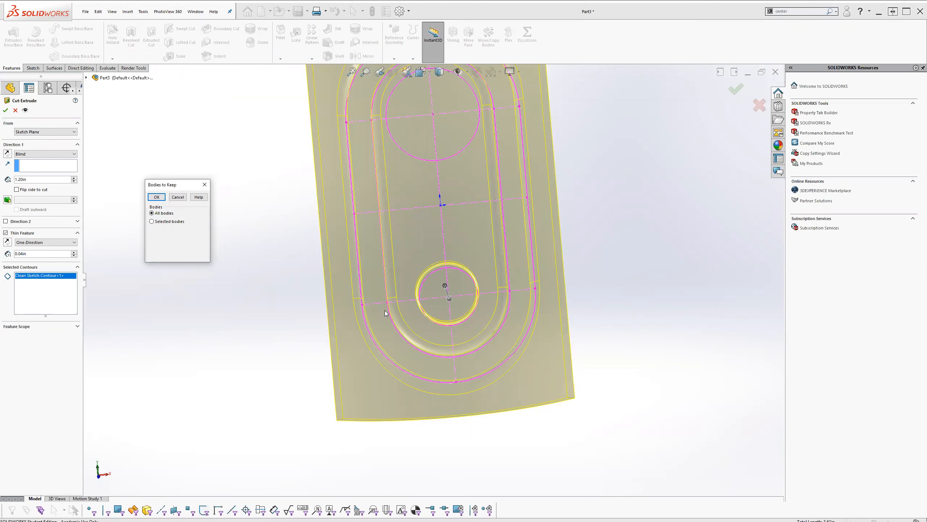
left_click(264, 294)
left_click(169, 232)
left_click(156, 197)
Hide the Clean Sketch from the model view
middle_click_drag(570, 341, 552, 333)
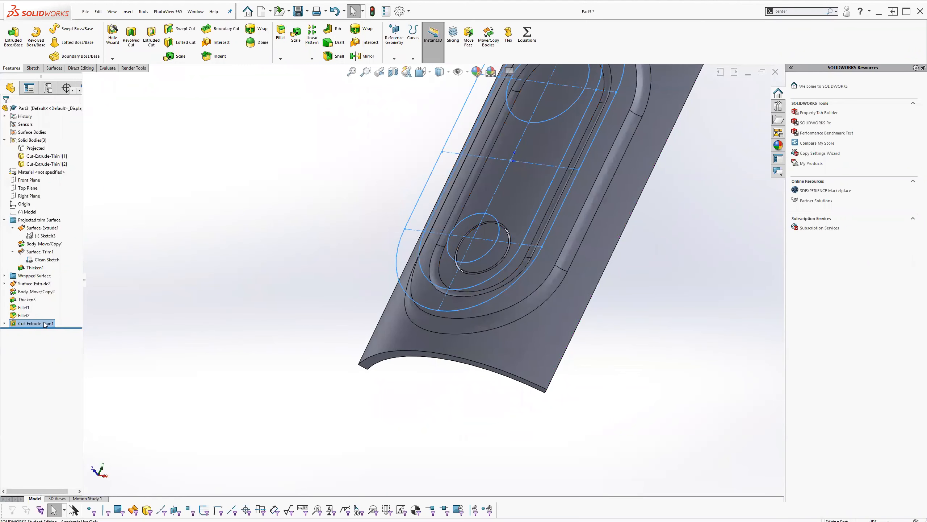
right_click(29, 260)
left_click(35, 249)
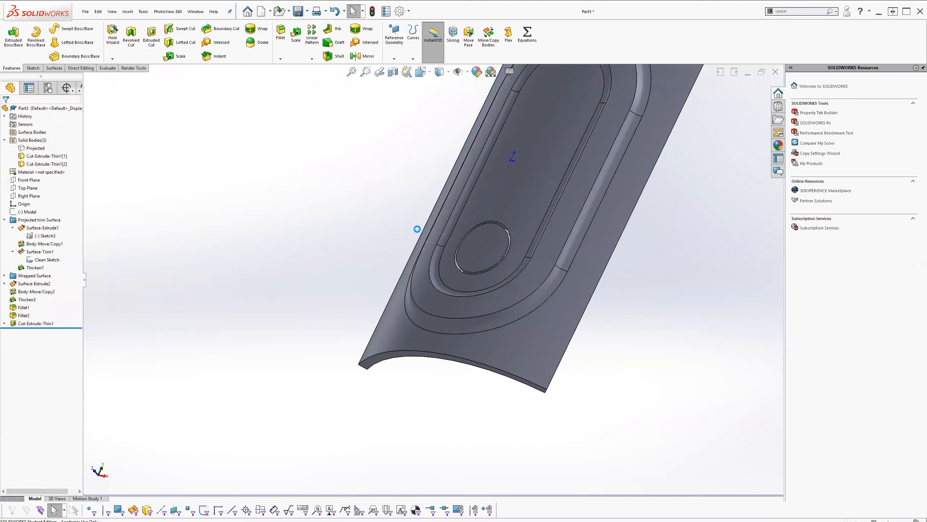
Rename the separated circular disc body as On Button
scroll(516, 238, "up", 4)
scroll(407, 255, "down", 10)
middle_click_drag(422, 317, 438, 265)
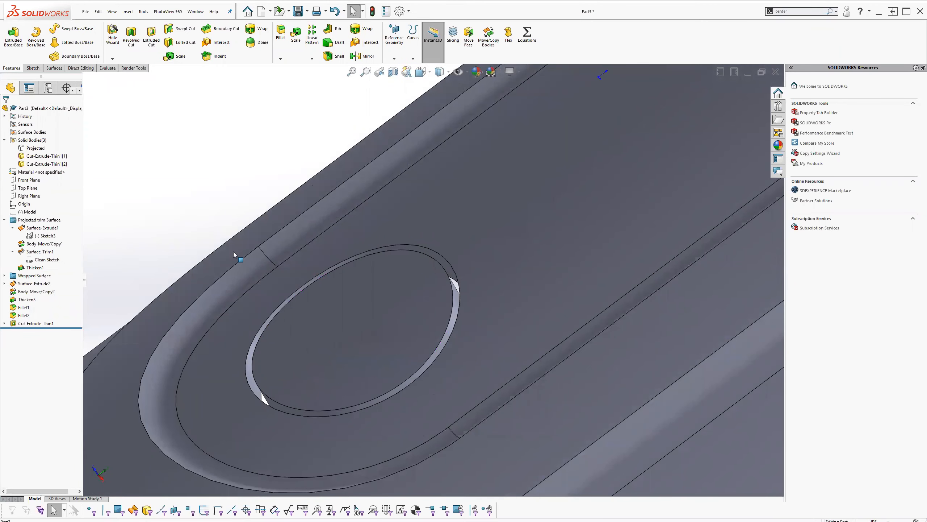
left_click(46, 164)
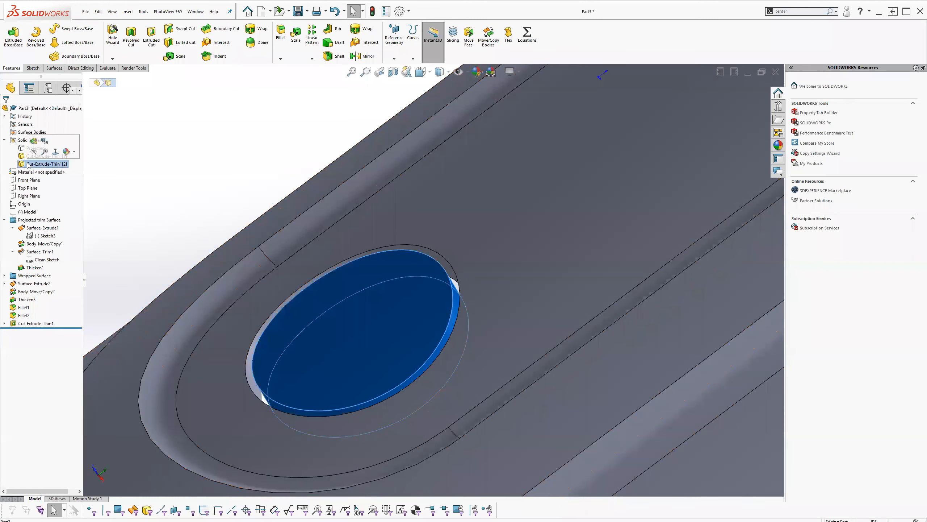
left_click(50, 165)
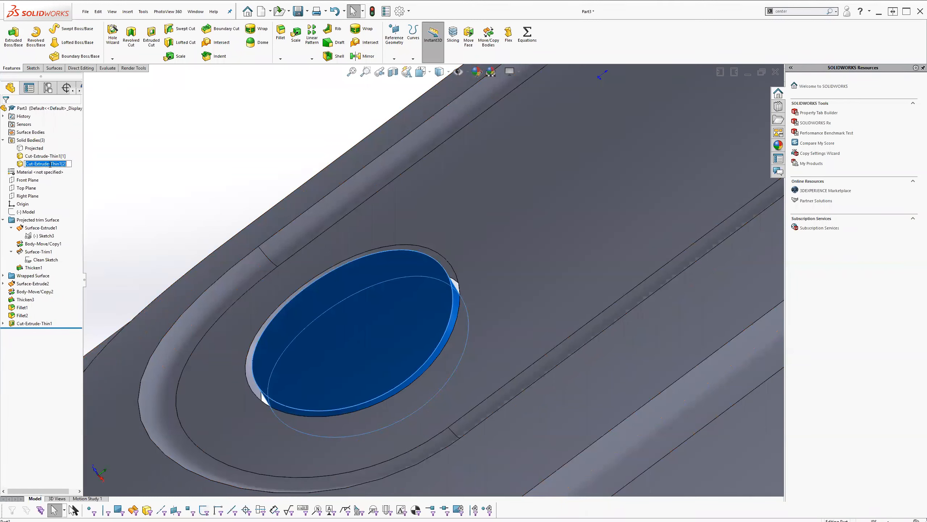
type("On Button")
key("Return")
Fillet the upper outer edge of the ring-shaped gap, on the plate around the On Button body, with a 0.01 in radius
scroll(398, 307, "up", 5)
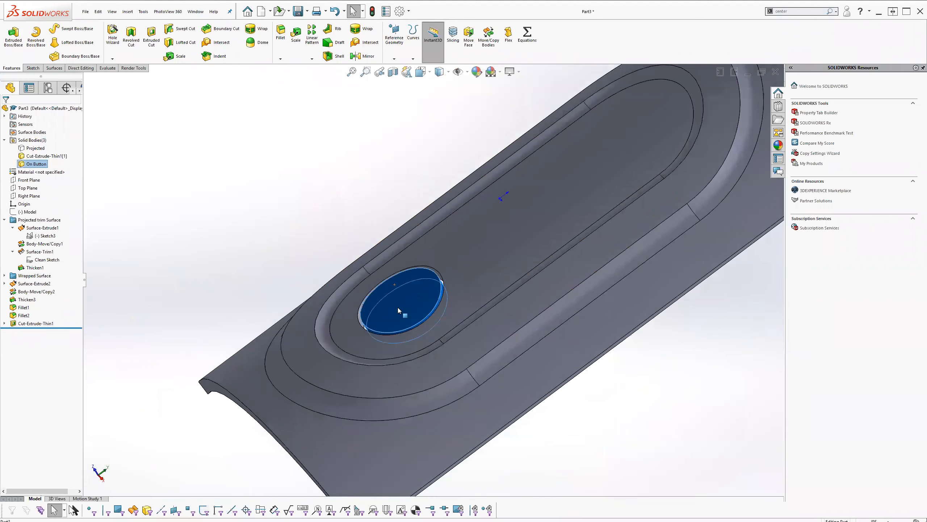
middle_click_drag(395, 311, 442, 248)
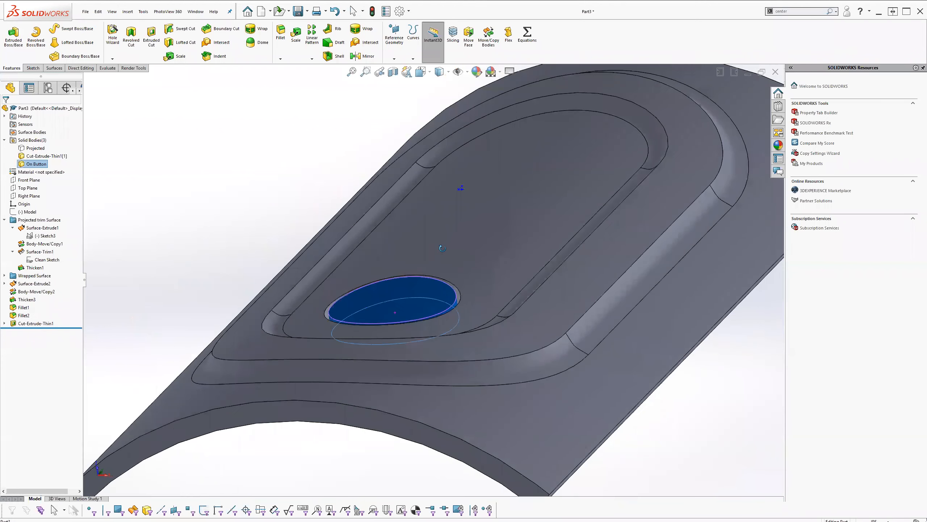
scroll(389, 302, "down", 3)
scroll(343, 328, "down", 5)
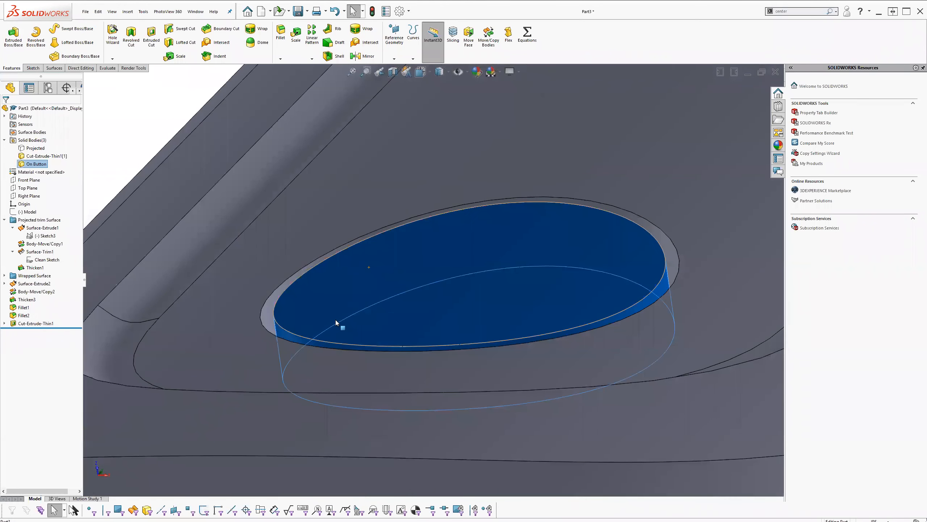
right_click(269, 310)
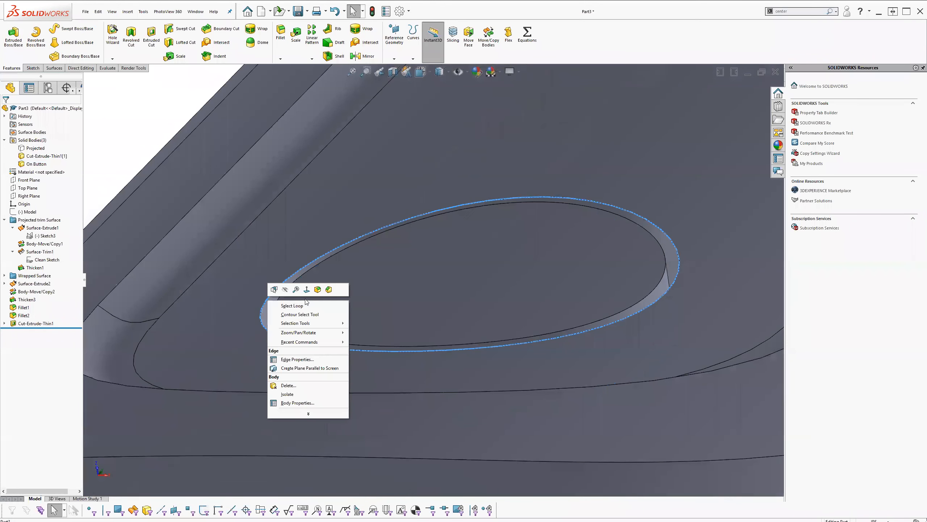
left_click(315, 291)
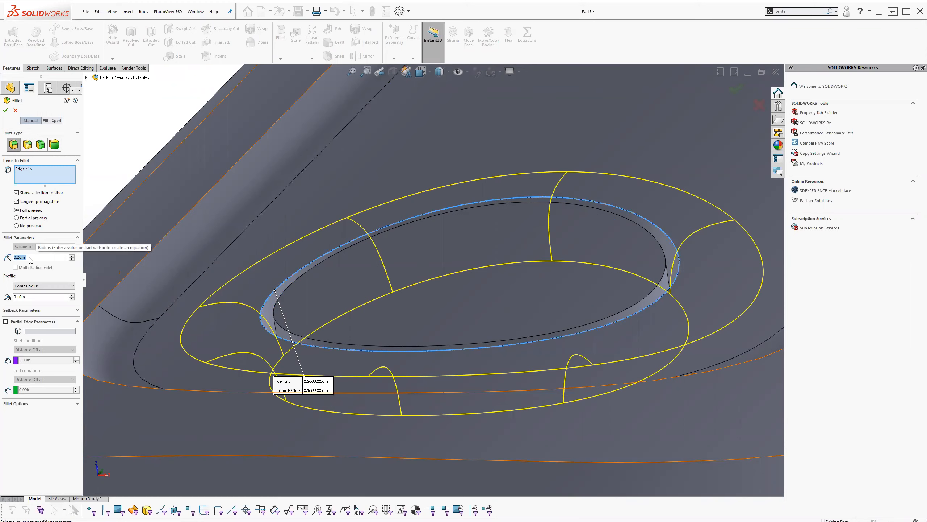
type("0.01")
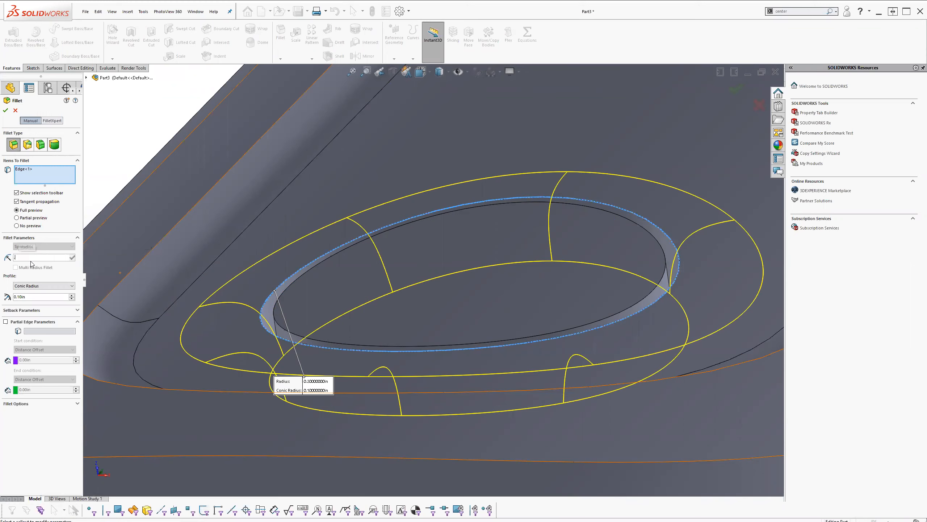
key("Return")
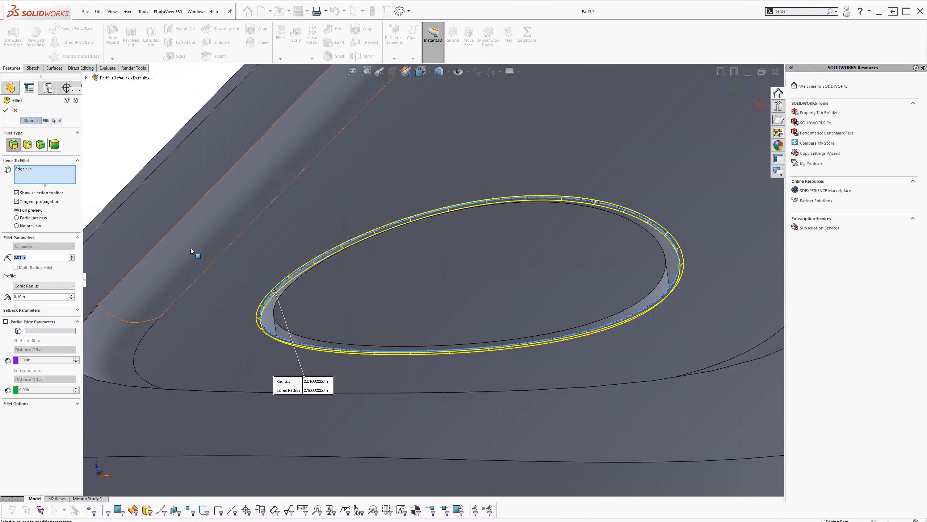
left_click(5, 111)
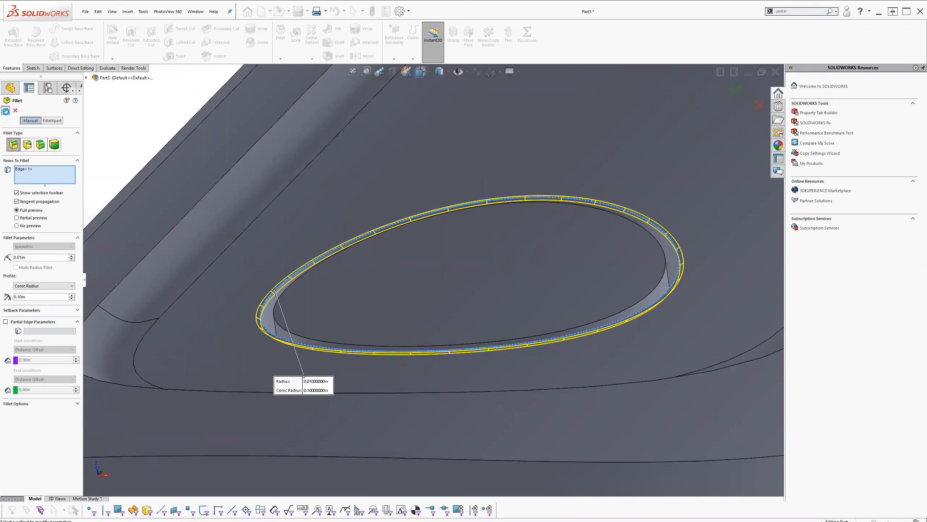
Fillet the upper edge of the On Button body with a 0.01 in radius
left_click(279, 301)
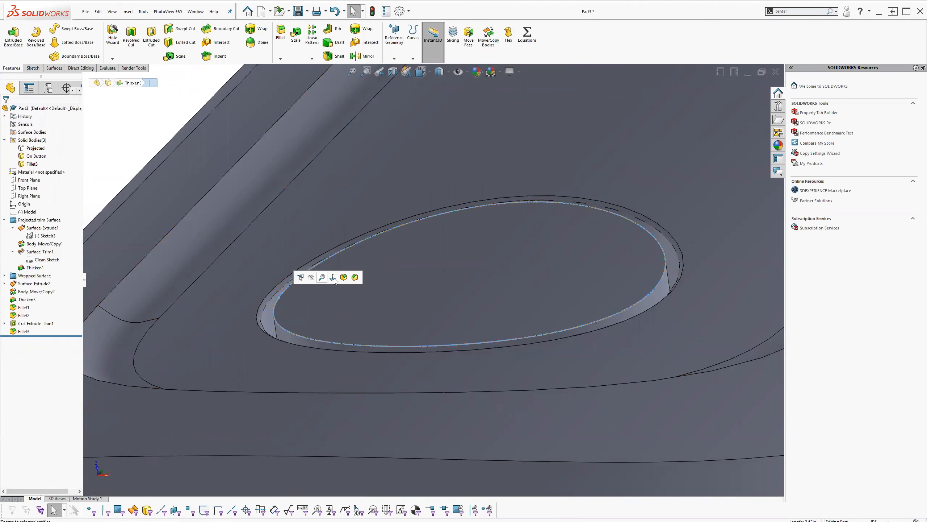
key("Return")
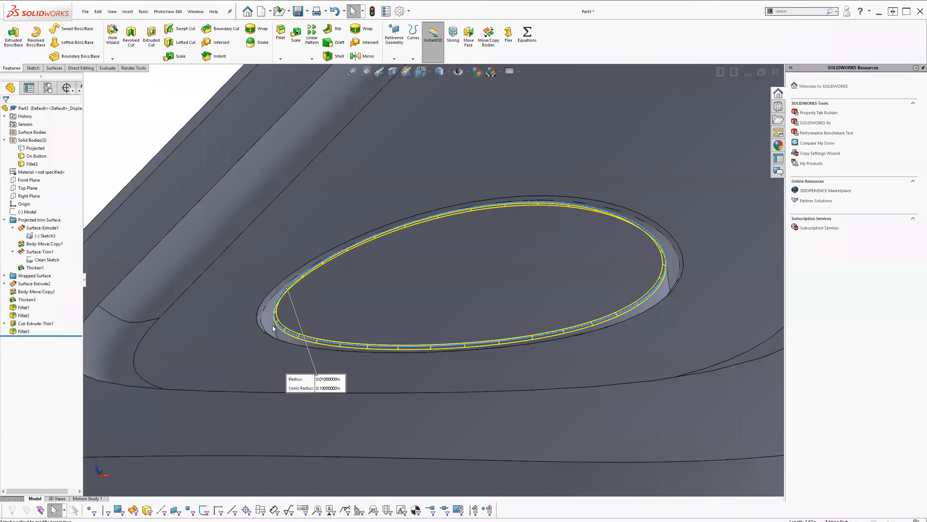
left_click(735, 90)
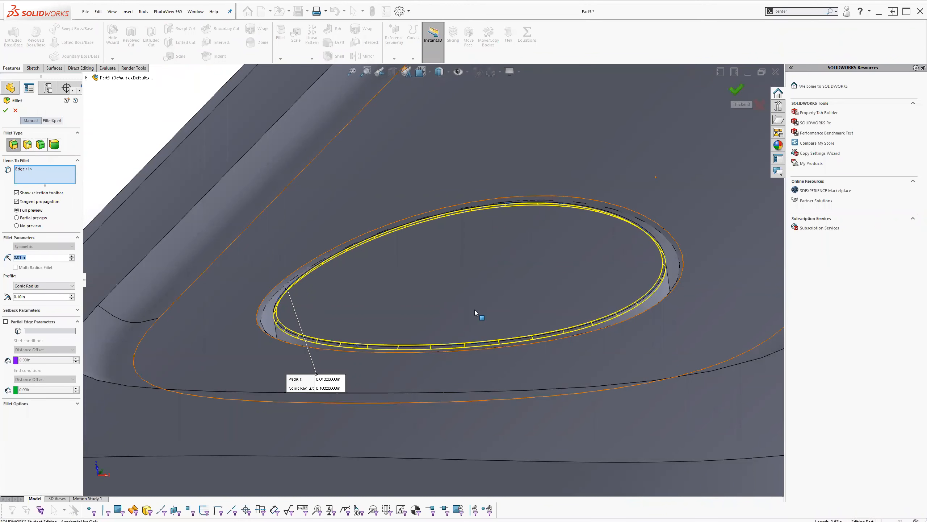
Set up a Move/Copy Body operation on the On Button body with copying turned off
scroll(441, 281, "up", 5)
middle_click_drag(438, 280, 481, 308)
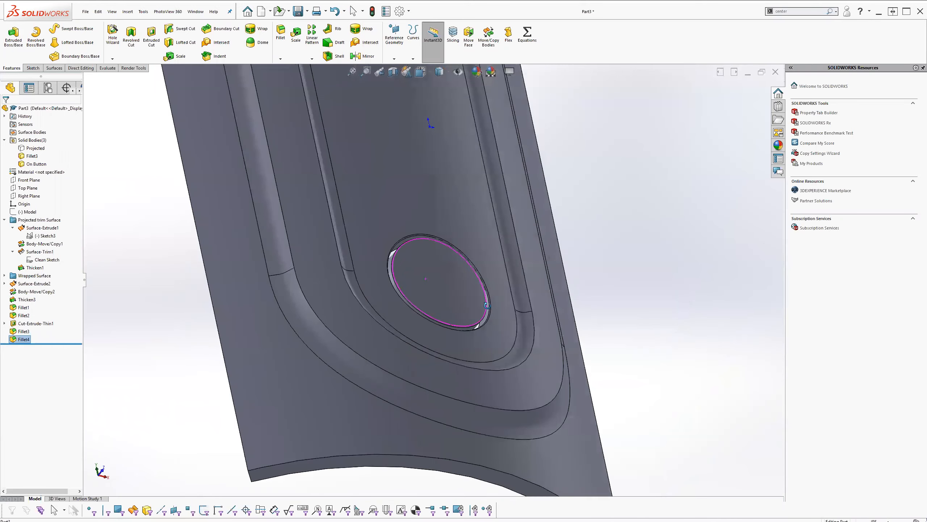
scroll(426, 281, "down", 3)
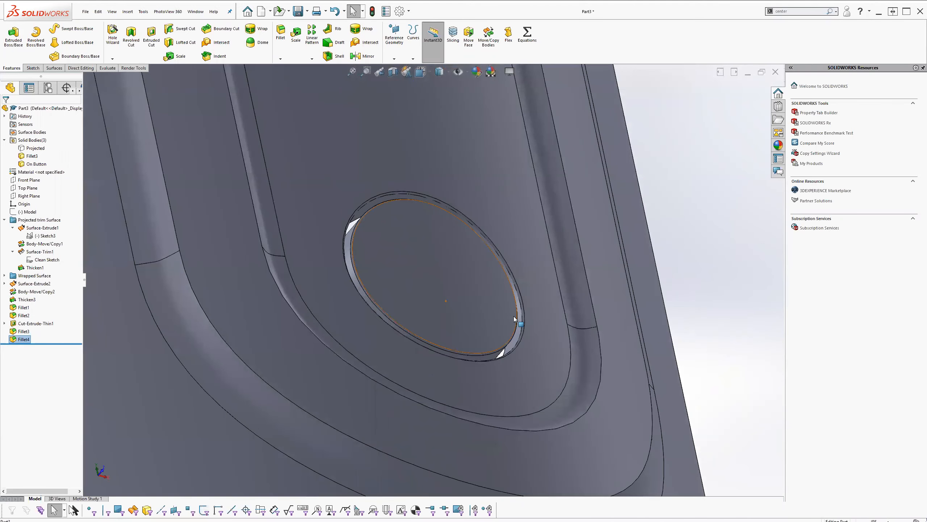
middle_click_drag(509, 289, 390, 224)
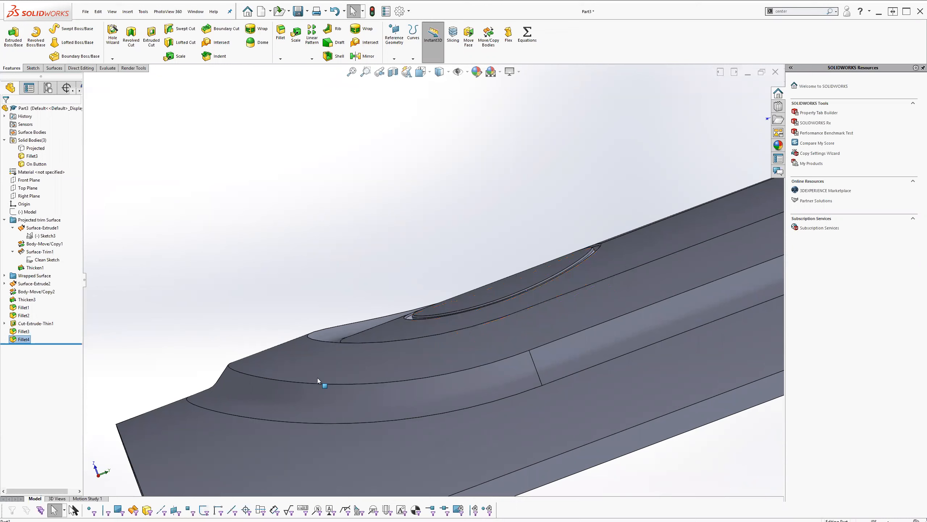
left_click(300, 340)
left_click(303, 290)
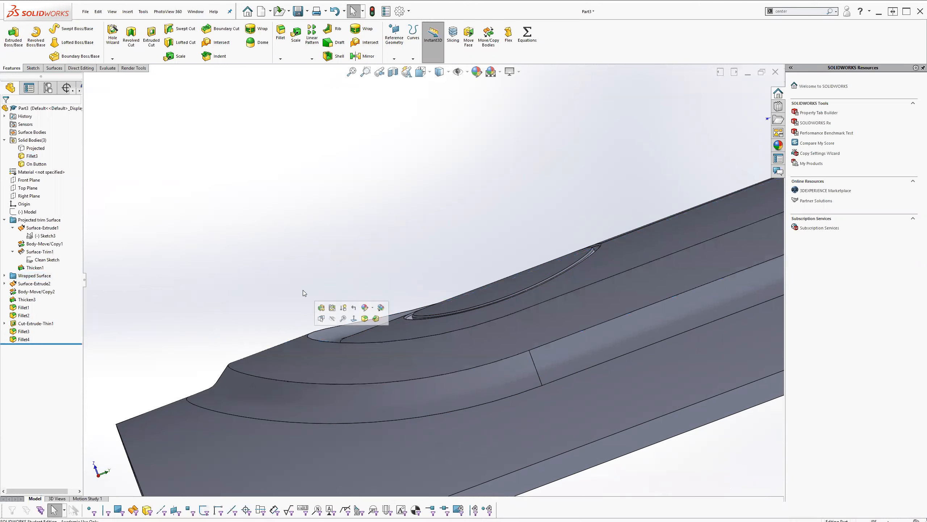
left_click(488, 34)
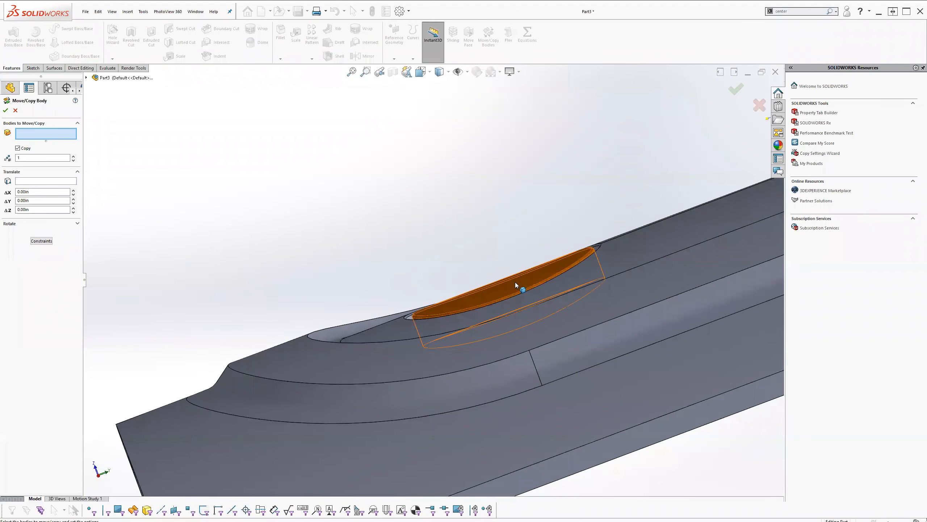
left_click(515, 281)
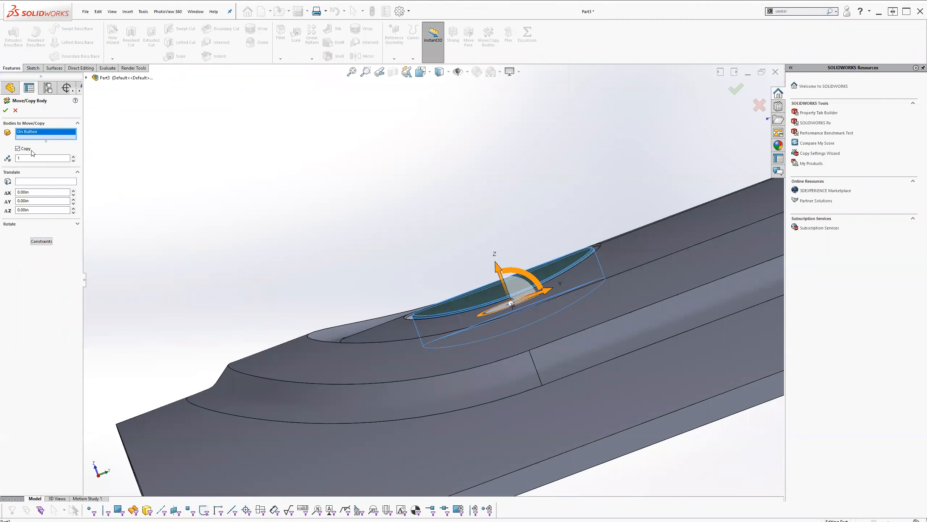
left_click(18, 148)
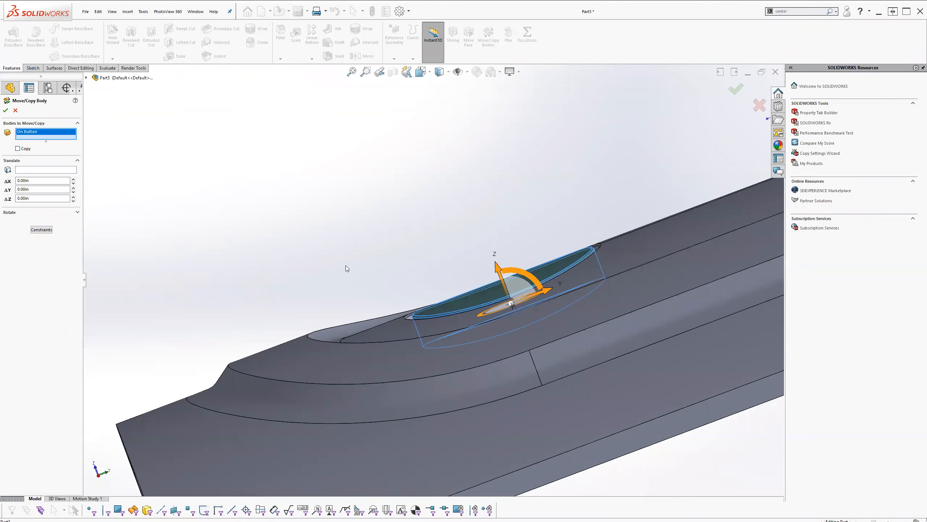
Translate the On Button body 0.10 in along Z so that it stands above the recessed surface
left_click_drag(496, 262, 489, 243)
left_click(21, 199)
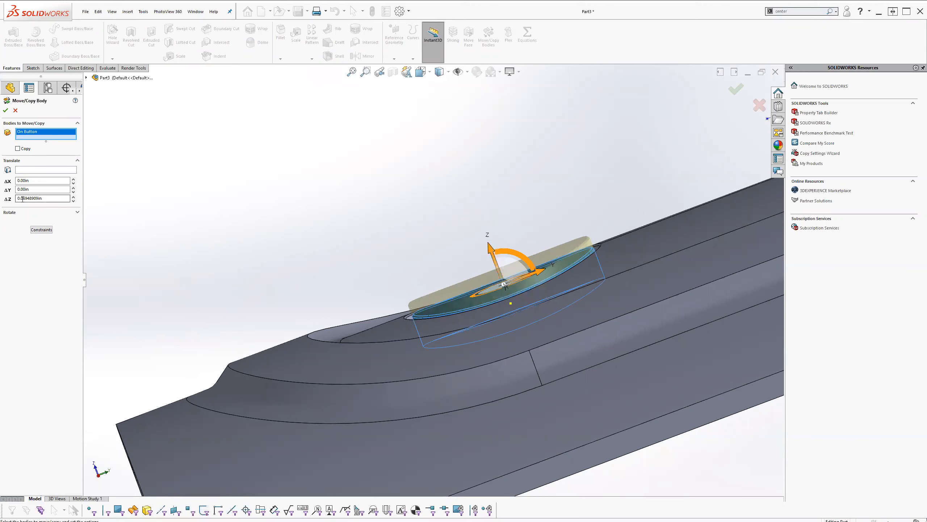
left_click(59, 197, "shift")
type("1")
key("Return")
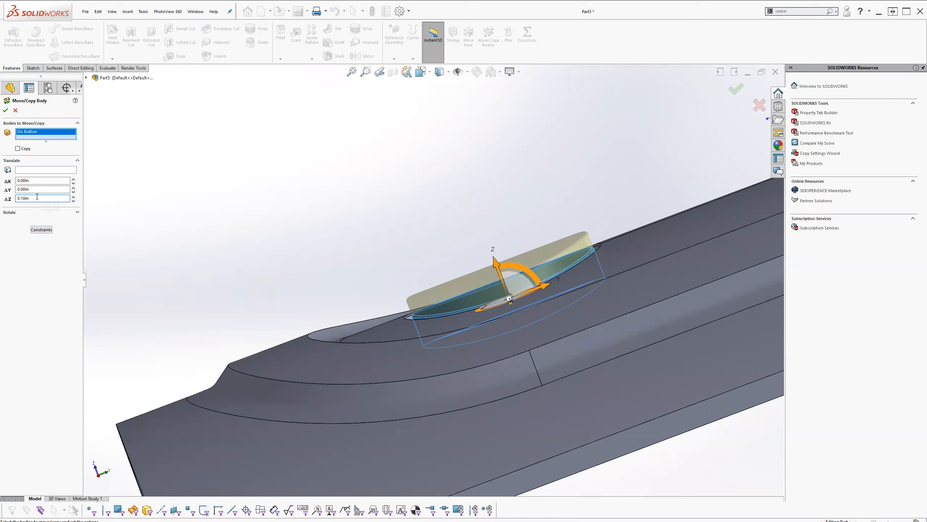
left_click(6, 110)
Apply the Move/Copy Body translation to the On Button body
middle_click_drag(356, 256, 613, 325)
scroll(616, 329, "up", 6)
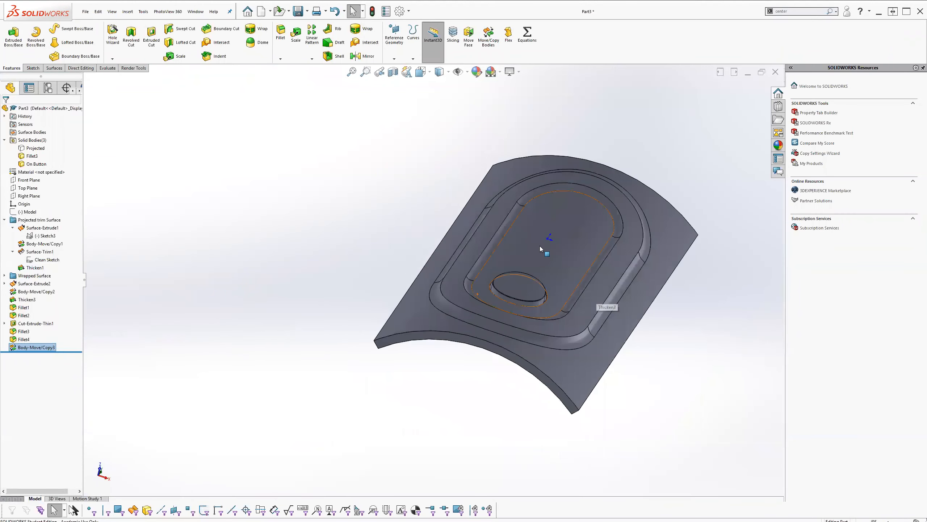
scroll(475, 298, "up", 6)
Extend the On Button body below the plate by translating its underside face about 0.27 in along negative Z with Move Face
middle_click_drag(476, 315, 358, 199)
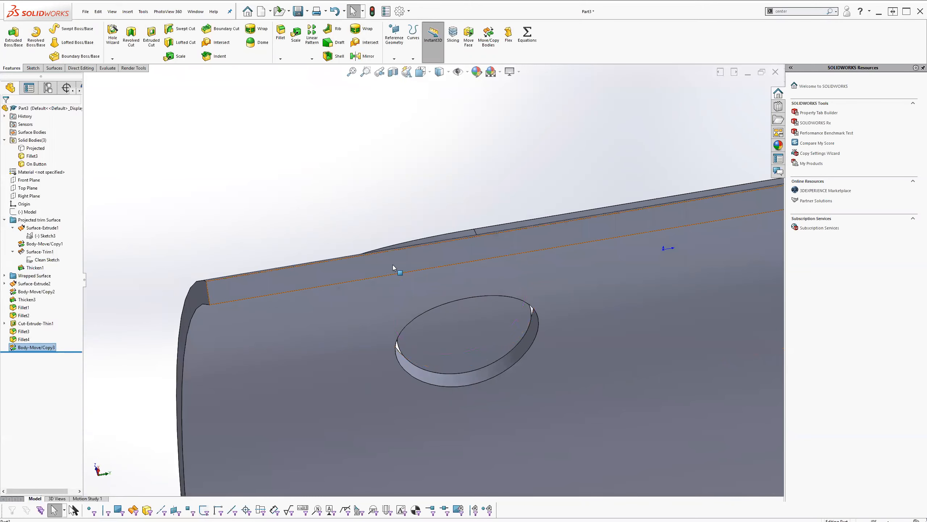
middle_click_drag(468, 335, 536, 273)
scroll(468, 317, "up", 1)
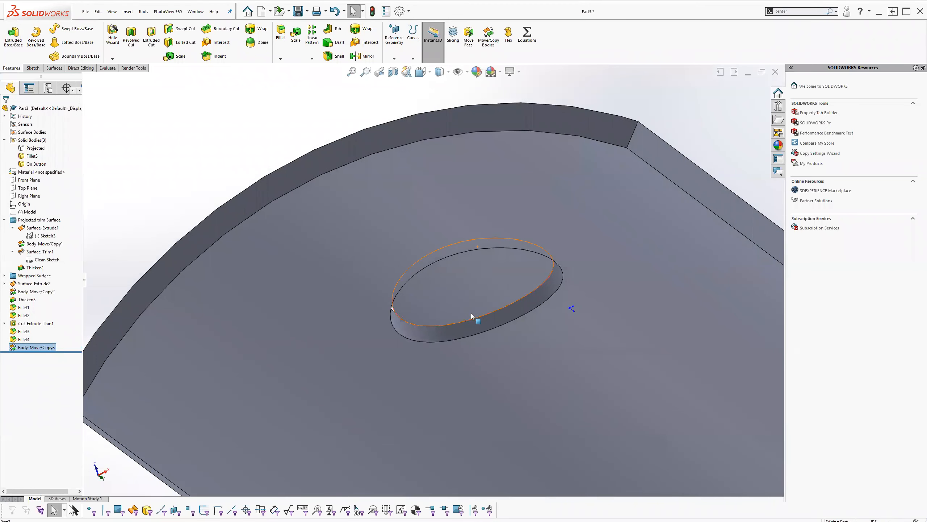
left_click(462, 300)
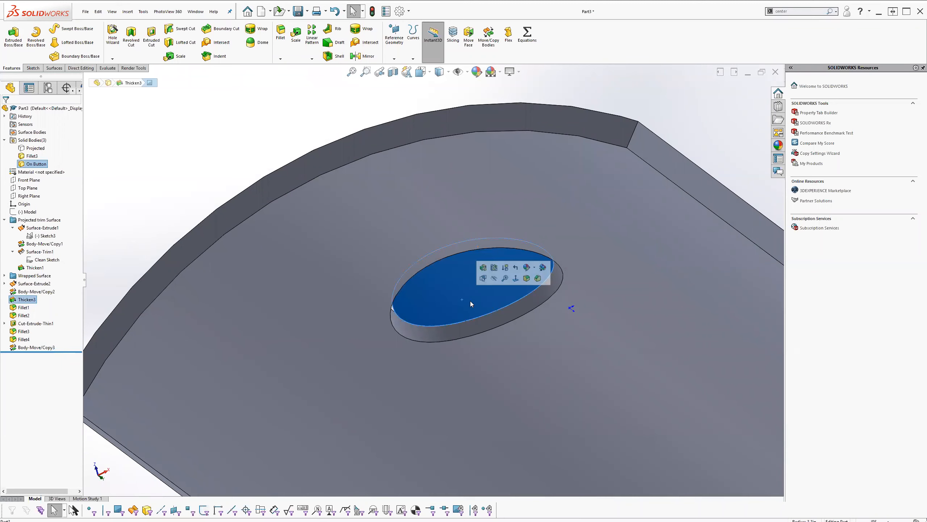
left_click(468, 35)
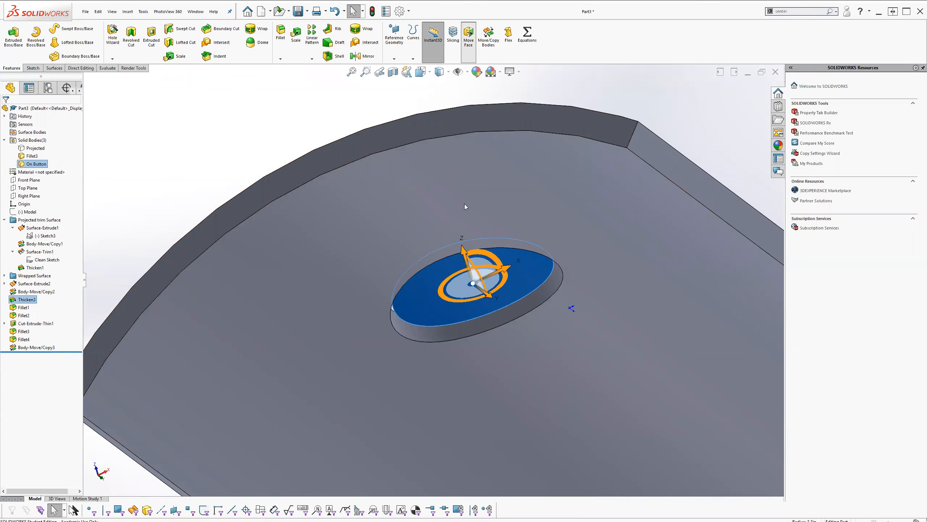
middle_click_drag(473, 281, 481, 292)
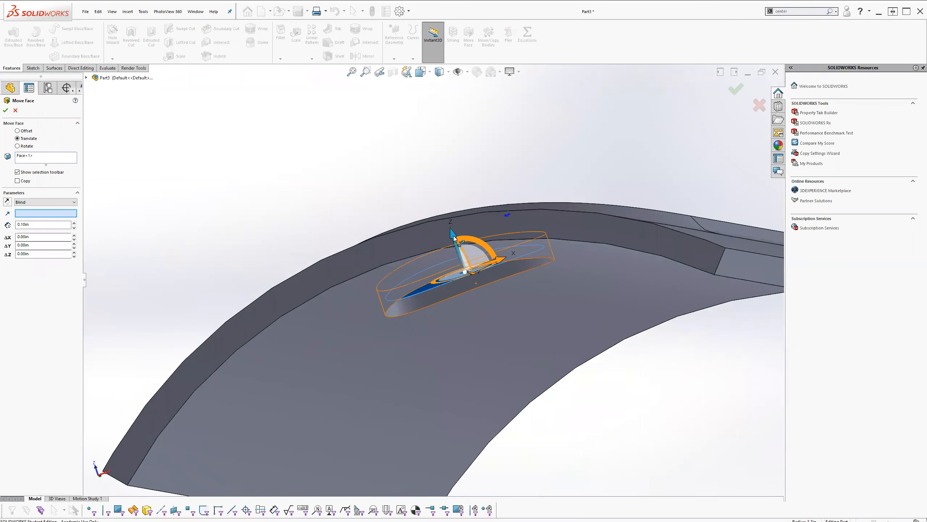
left_click_drag(454, 236, 455, 237)
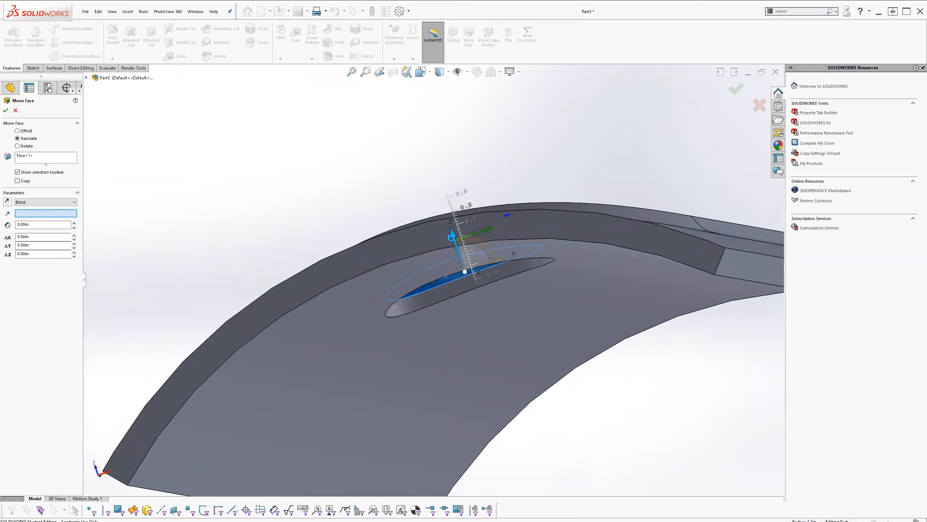
left_click_drag(455, 238, 456, 241)
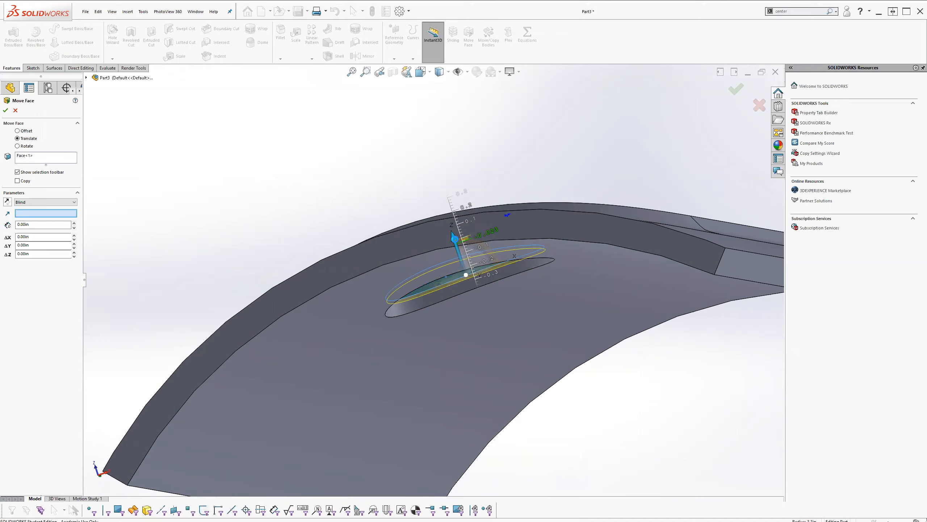
left_click_drag(455, 238, 455, 240)
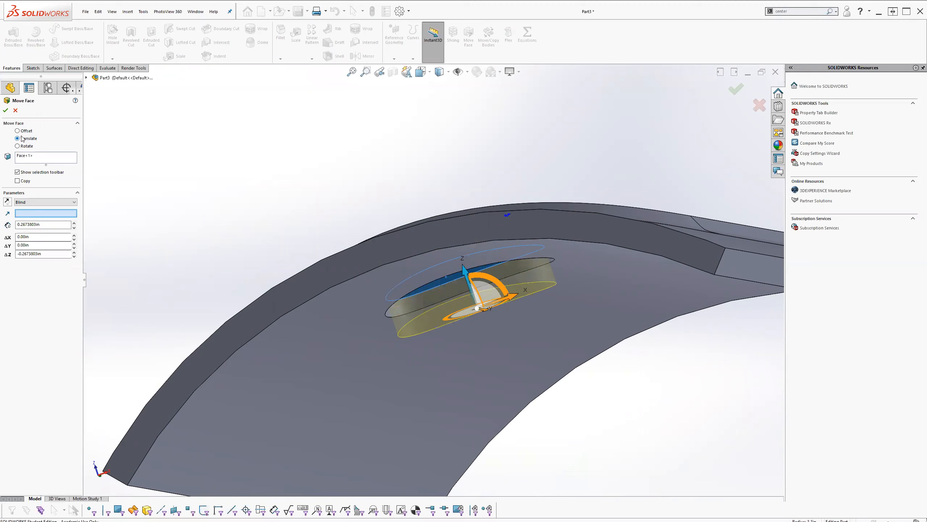
left_click(6, 110)
Examine how far the On Button body extends below the plate, from the underside and in the Bottom view
middle_click_drag(546, 289, 524, 270)
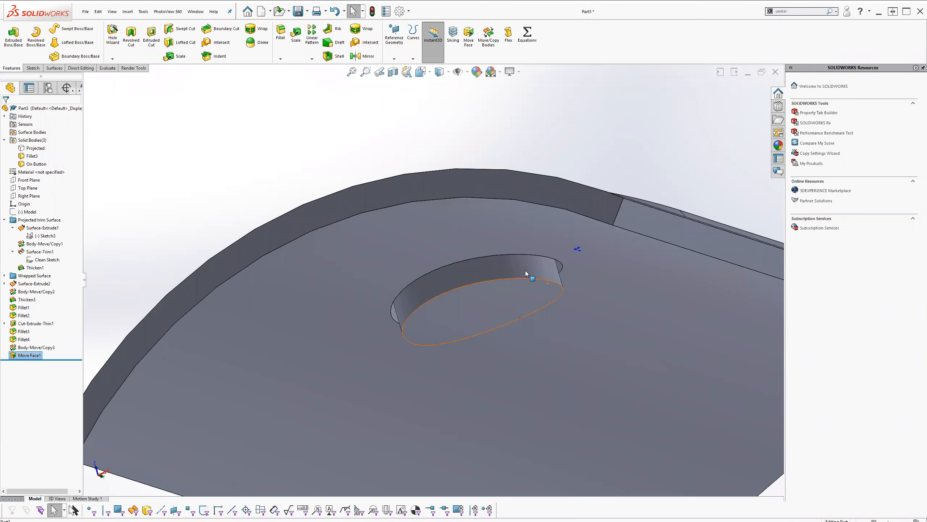
middle_click_drag(525, 272, 502, 278)
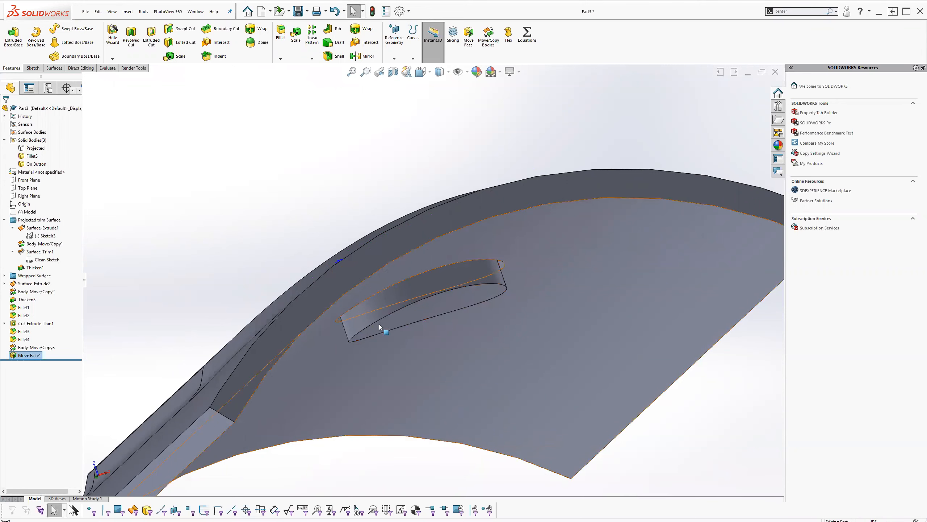
scroll(438, 314, "up", 2)
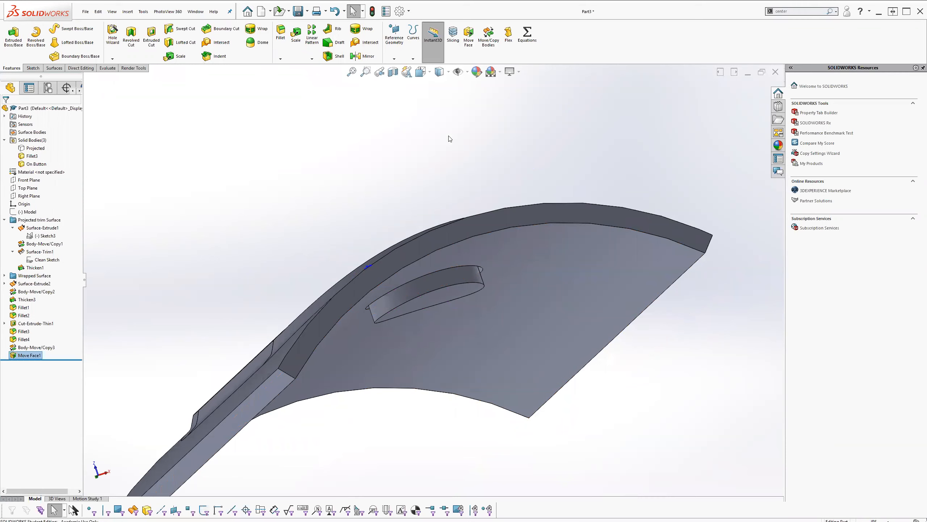
left_click(436, 279)
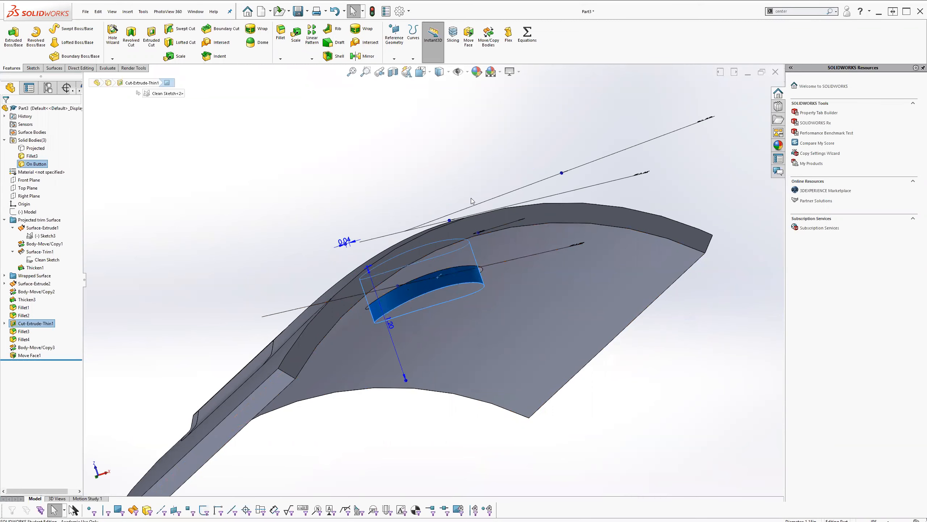
left_click(420, 71)
left_click(438, 133)
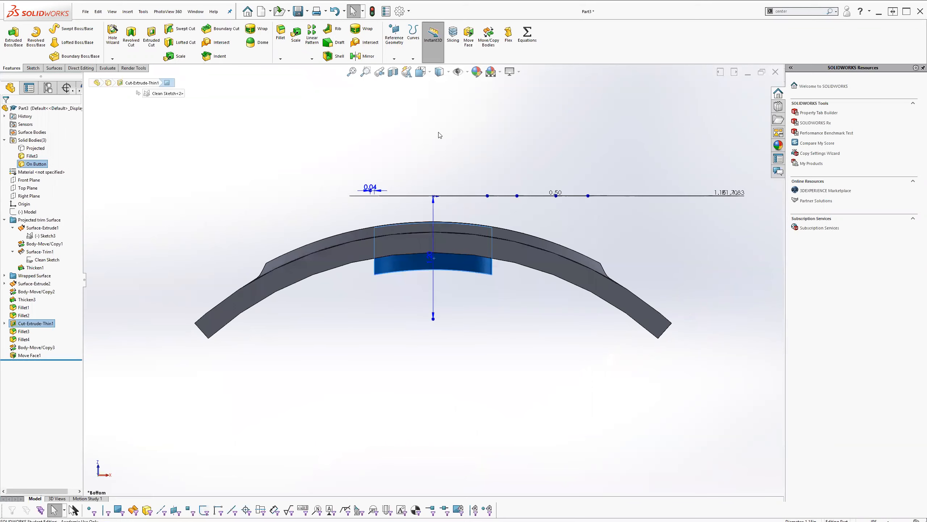
scroll(454, 268, "down", 5)
scroll(369, 205, "up", 4)
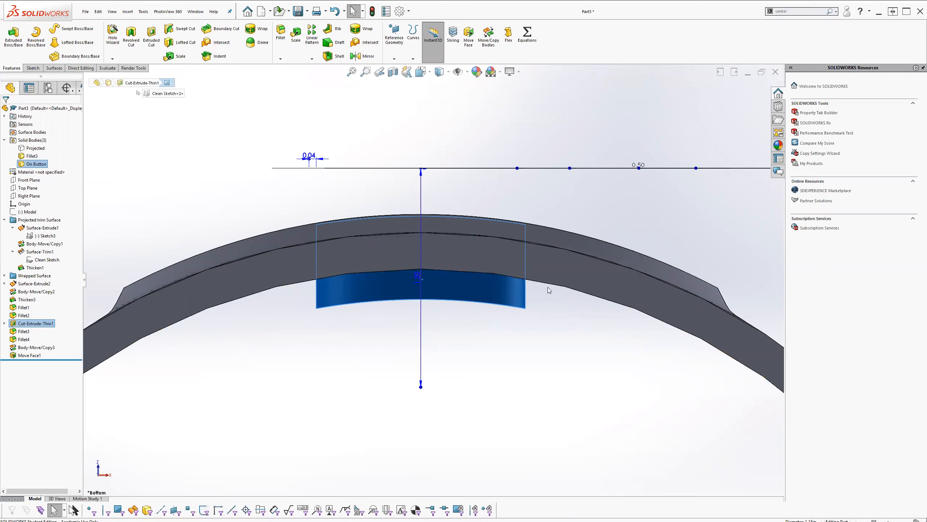
Start a new sketch on the Top Plane and select Sketch3 of the projected trim surface as its reference
left_click(38, 237)
scroll(318, 224, "up", 4)
scroll(421, 282, "down", 1)
scroll(422, 283, "down", 2)
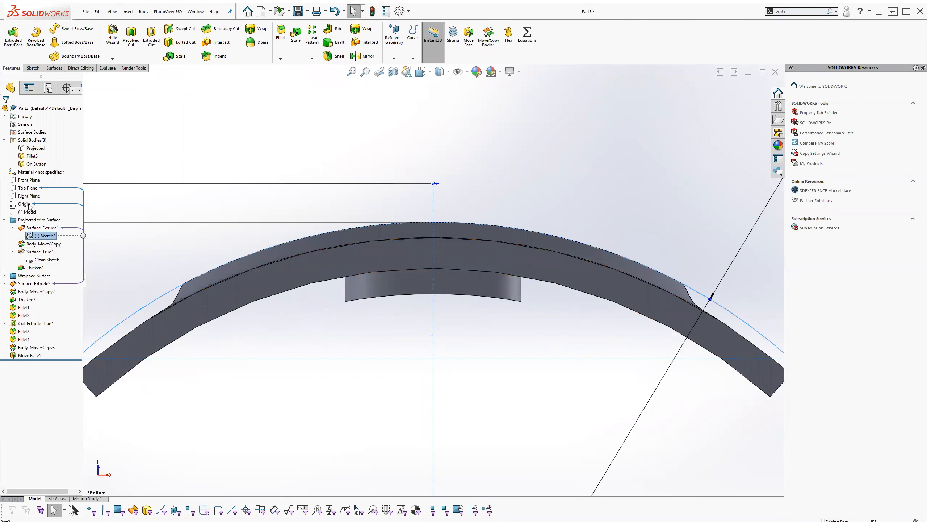
left_click(28, 187)
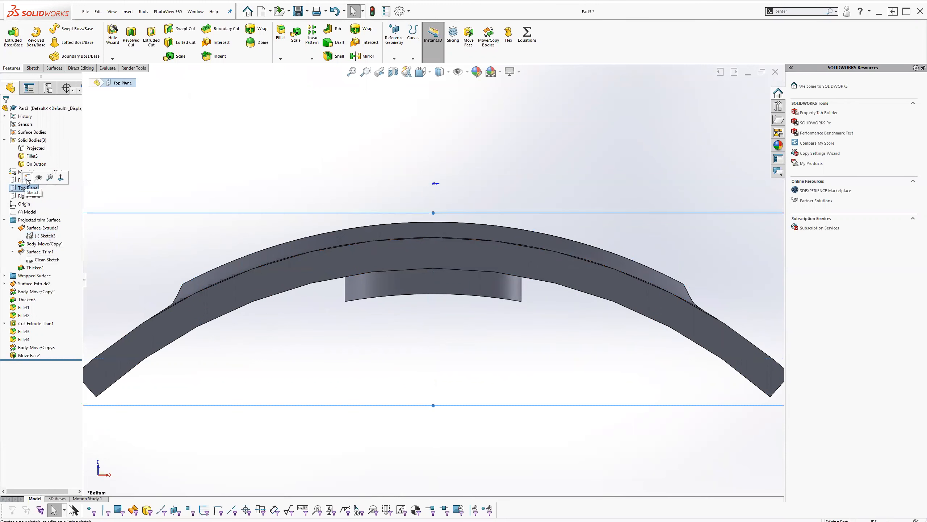
left_click(31, 176)
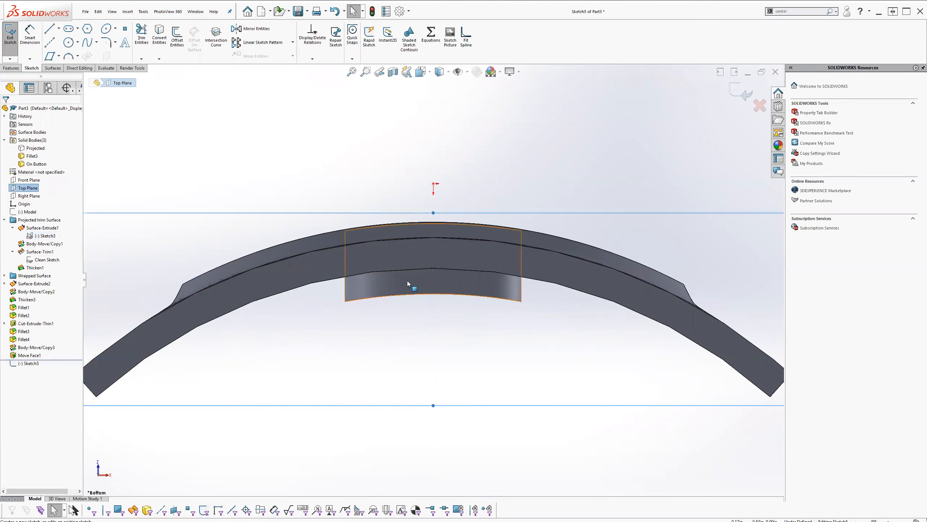
left_click(38, 236)
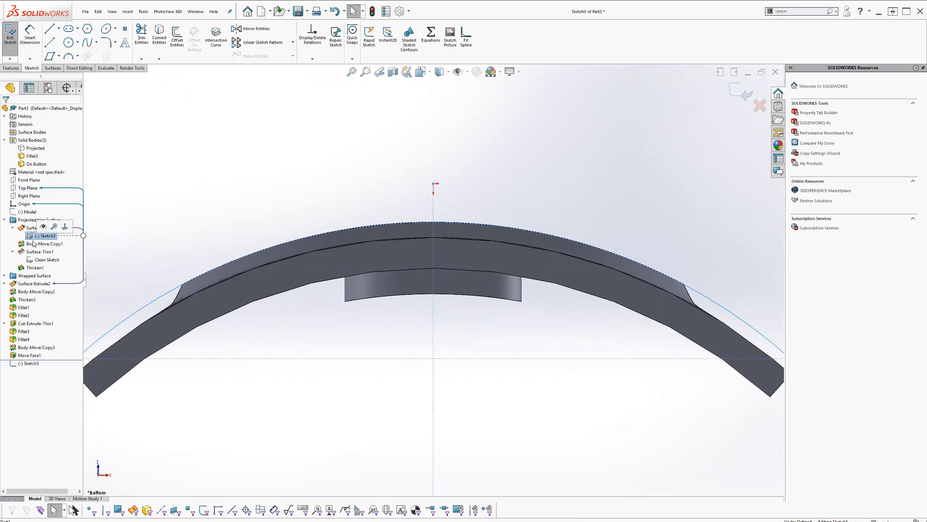
scroll(174, 324, "up", 3)
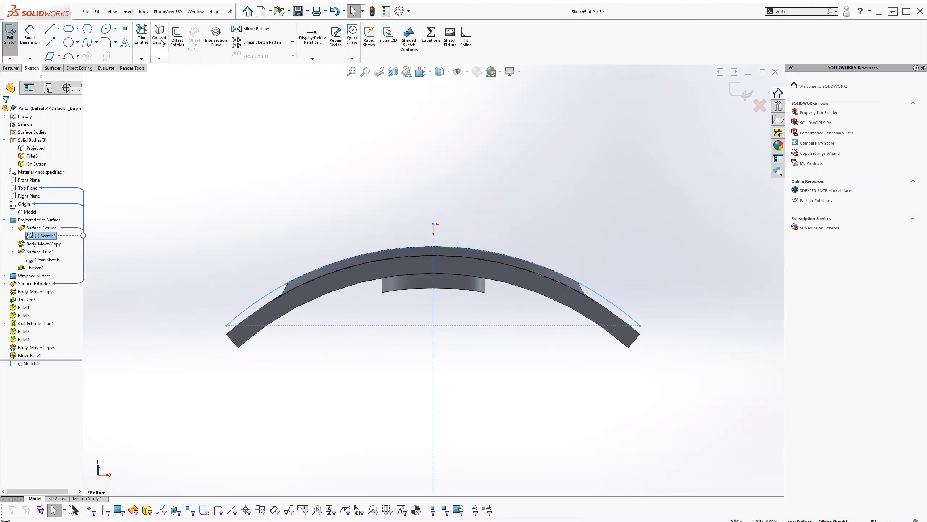
left_click(177, 37)
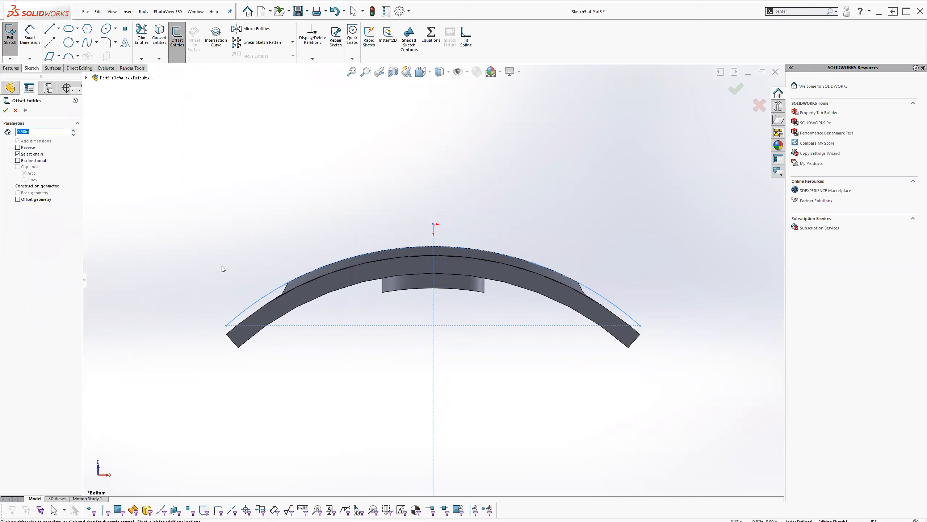
left_click(257, 304)
type(".2")
key("Return")
left_click(17, 147)
left_click(17, 154)
left_click(17, 154)
left_click(759, 105)
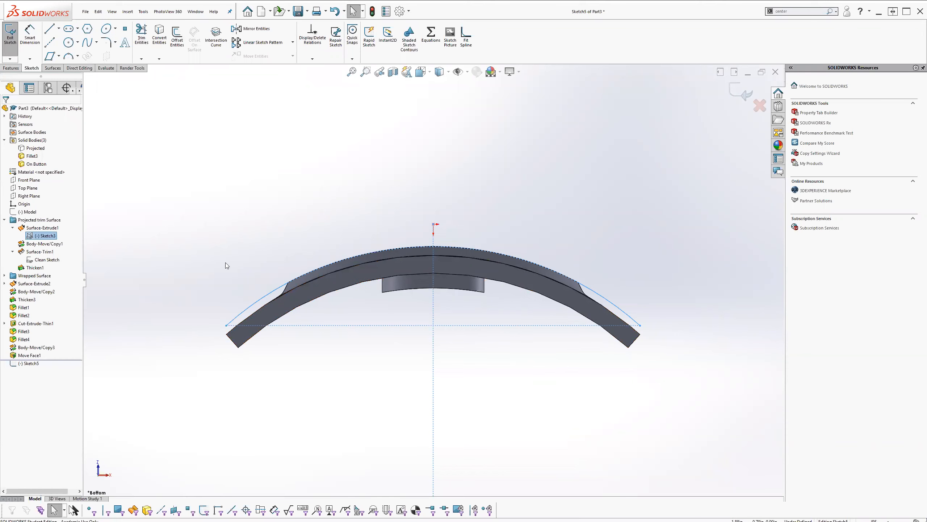
Convert the selected Sketch3 arc into the new sketch and turn it into construction geometry
left_click(161, 35)
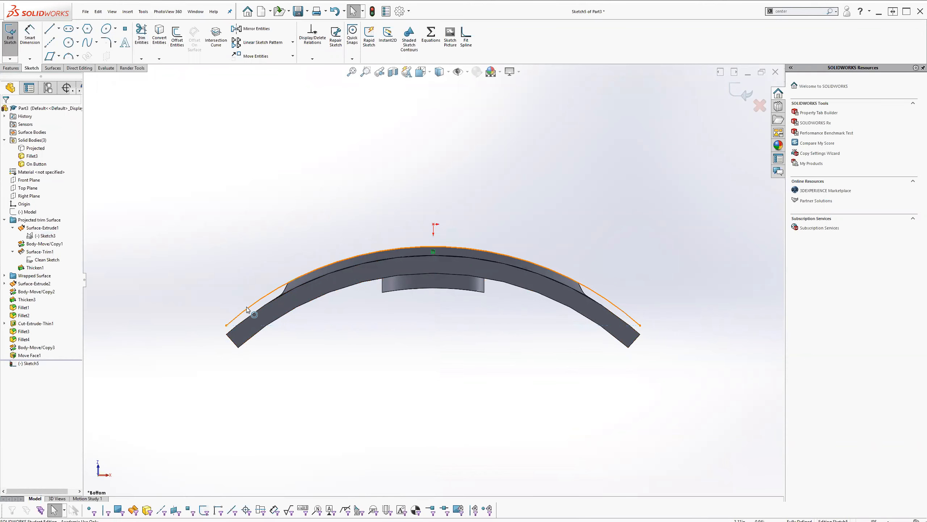
left_click(247, 307)
left_click(29, 208)
left_click(6, 110)
Offset the construction arc 0.31 in in the reversed direction, just below the plate's lower surface, and close the sketch
left_click(177, 37)
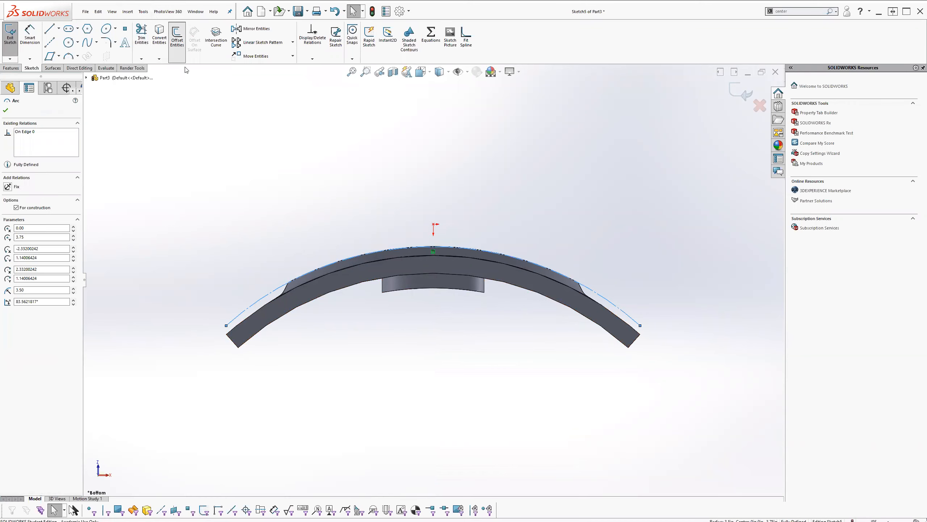
left_click(18, 148)
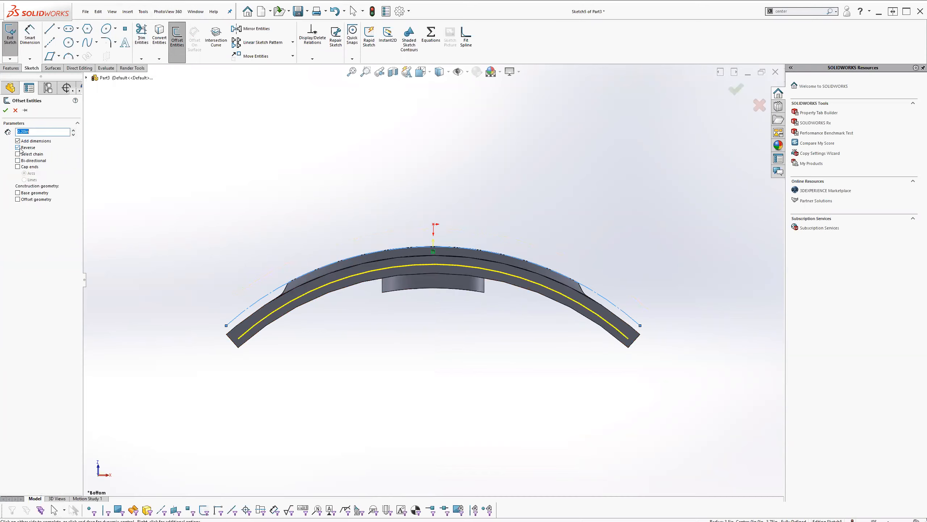
left_click(73, 131)
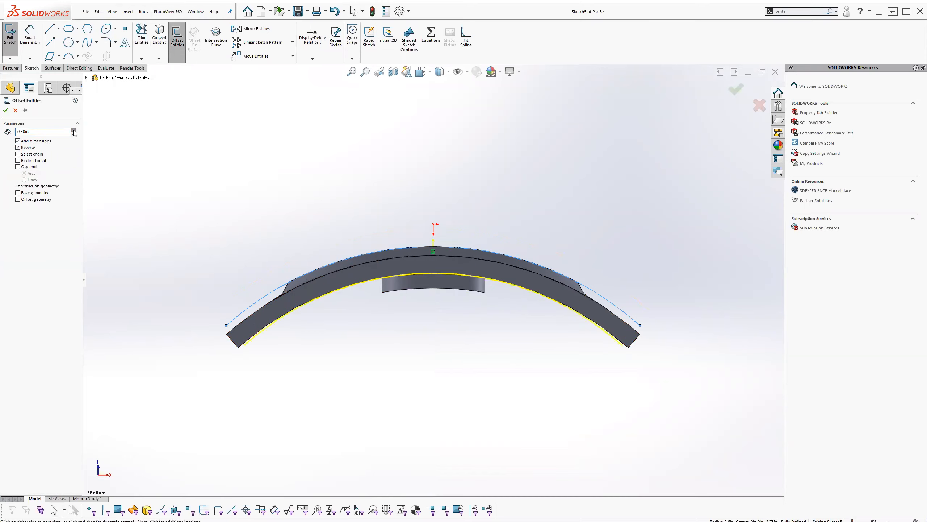
left_click_drag(22, 131, 60, 132)
key("Return")
scroll(568, 233, "down", 1)
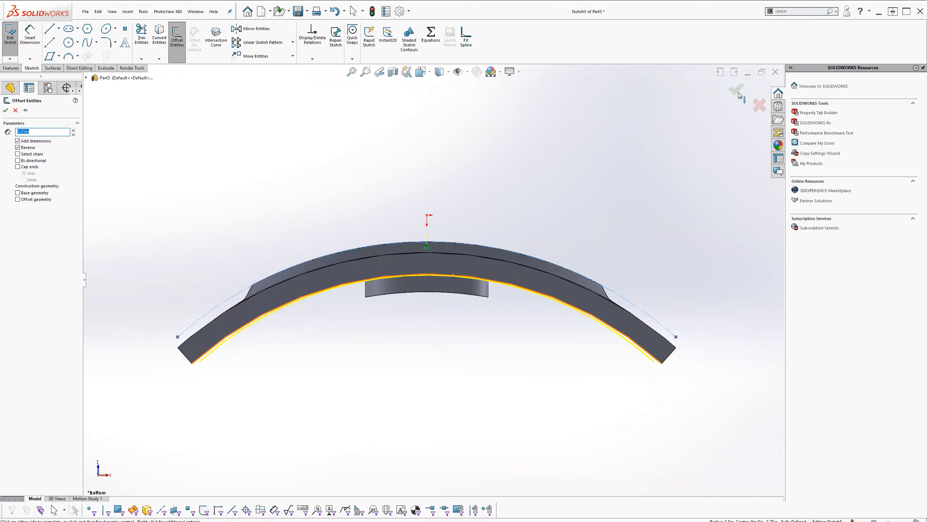
left_click(737, 91)
scroll(350, 287, "down", 5)
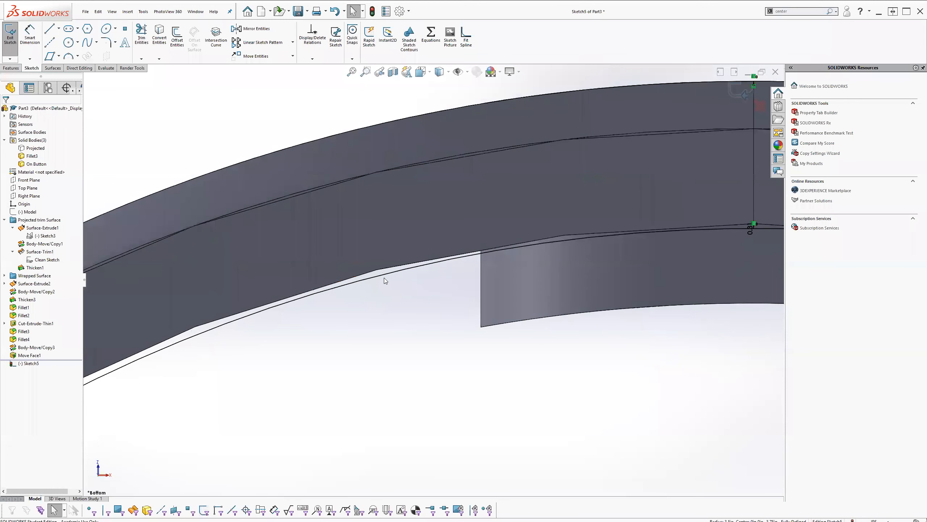
left_click(529, 261)
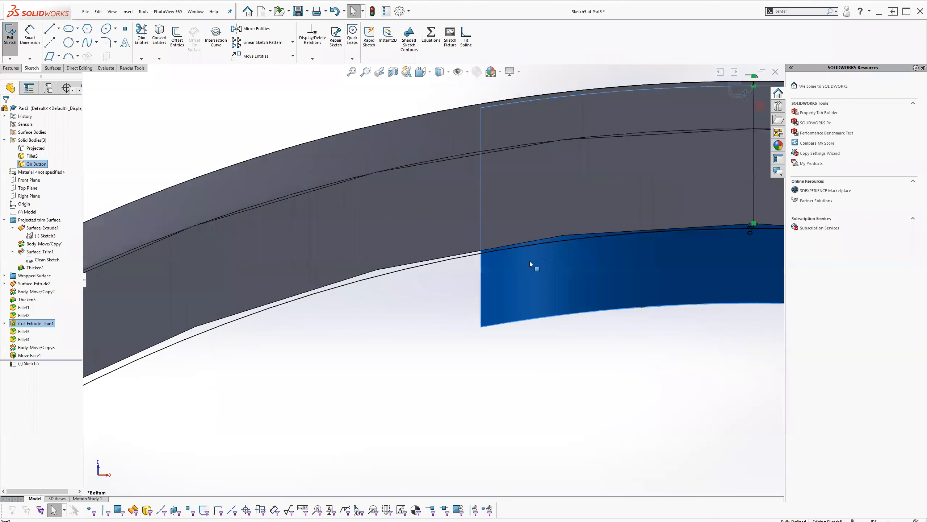
scroll(644, 251, "up", 1)
left_click(741, 92)
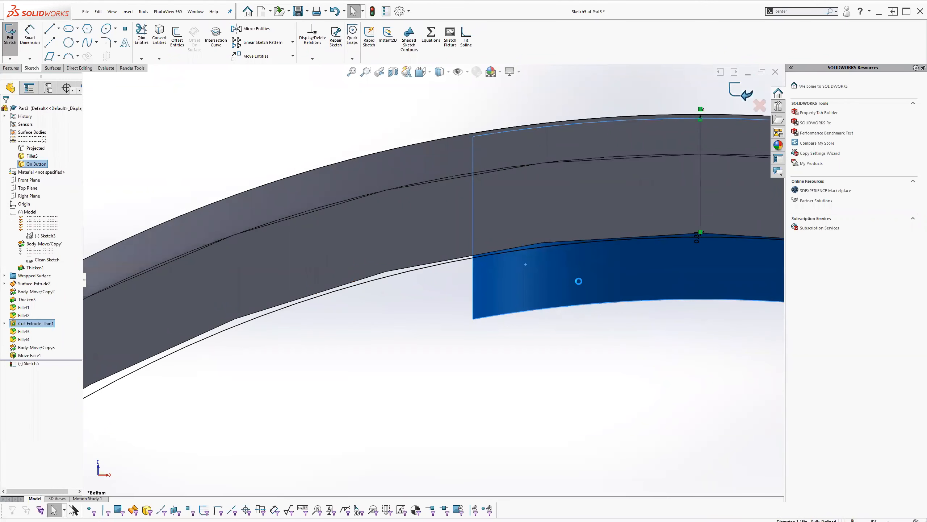
Split the On Button body's side face with a projection Split Line using the offset arc sketch, Sketch5
scroll(587, 292, "up", 3)
middle_click_drag(551, 299, 570, 272)
scroll(445, 280, "up", 3)
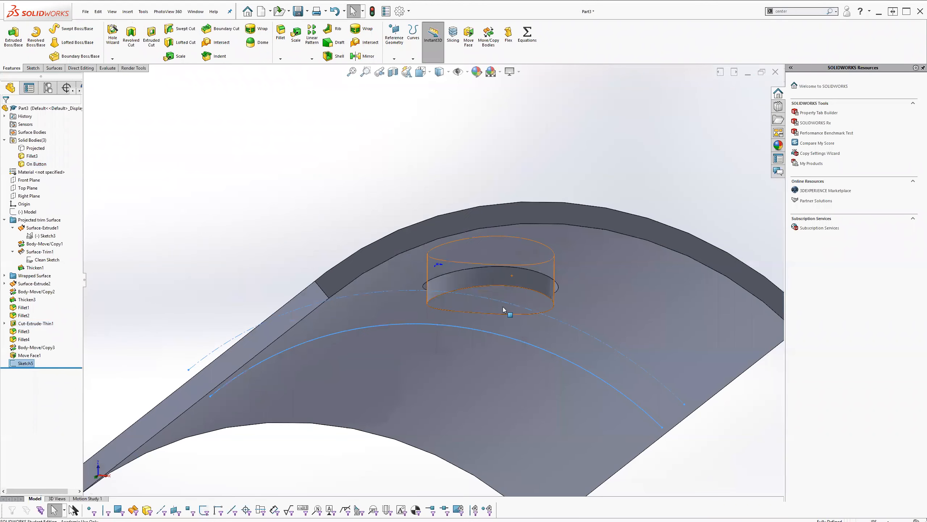
left_click(469, 279)
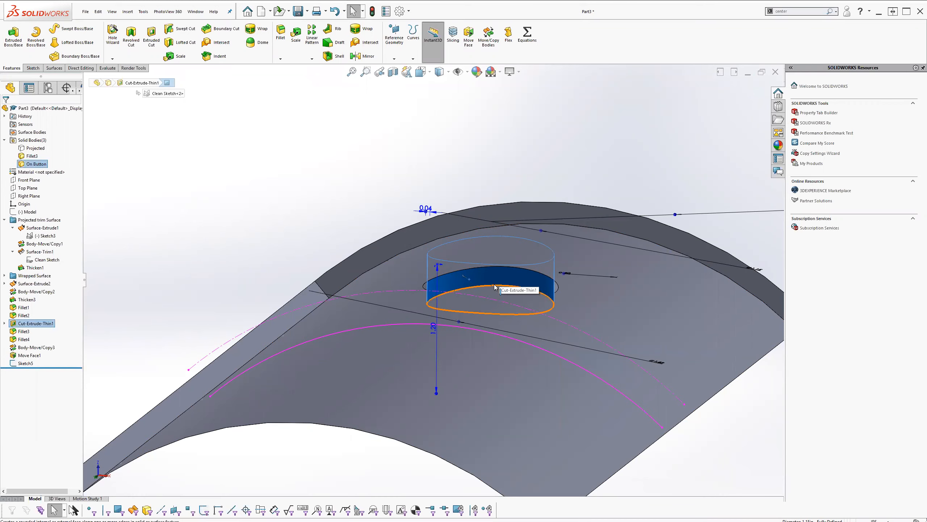
scroll(496, 281, "down", 3)
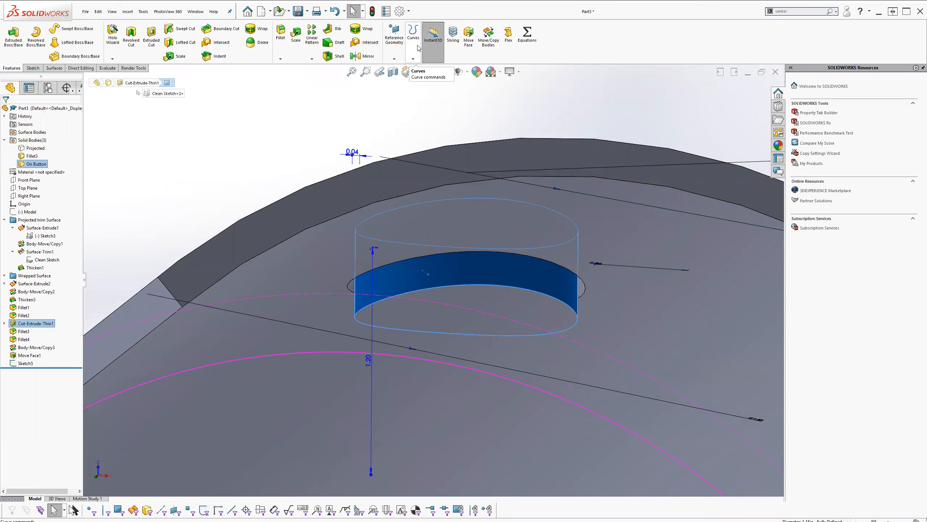
left_click(414, 59)
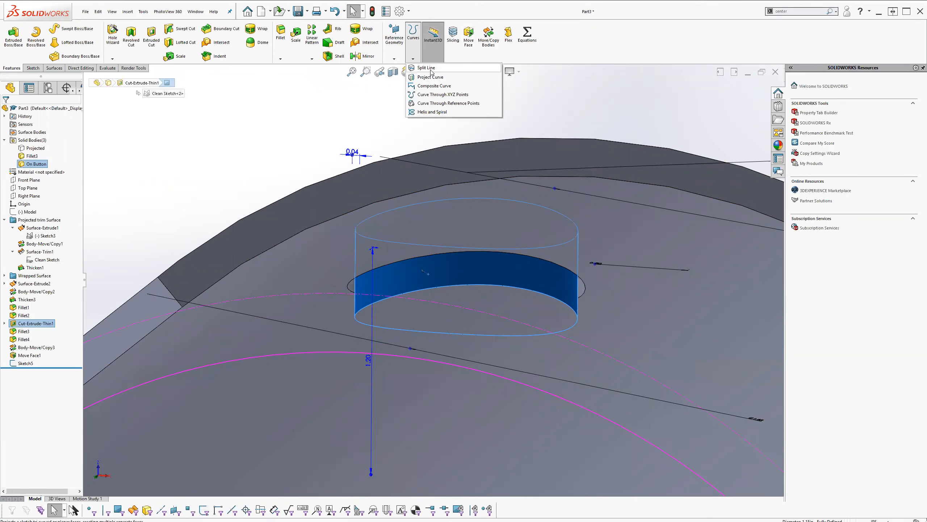
left_click(427, 68)
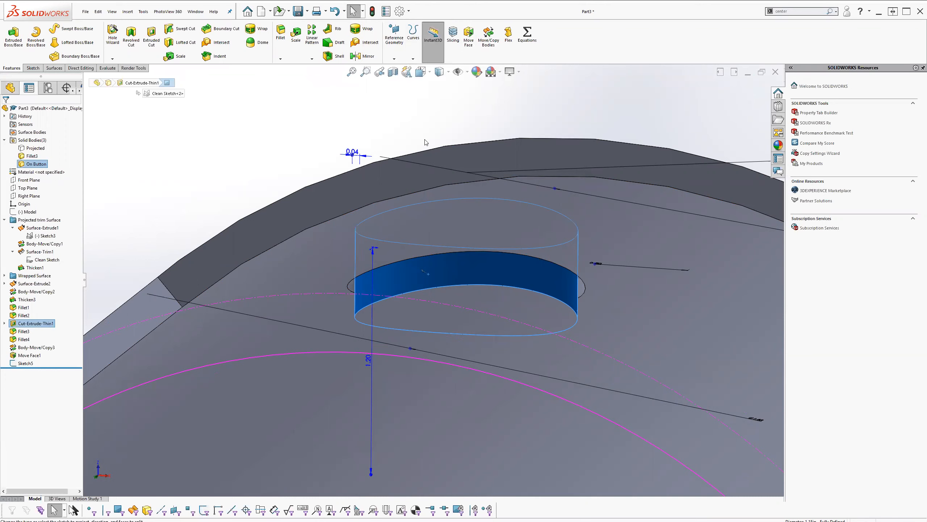
left_click(310, 352)
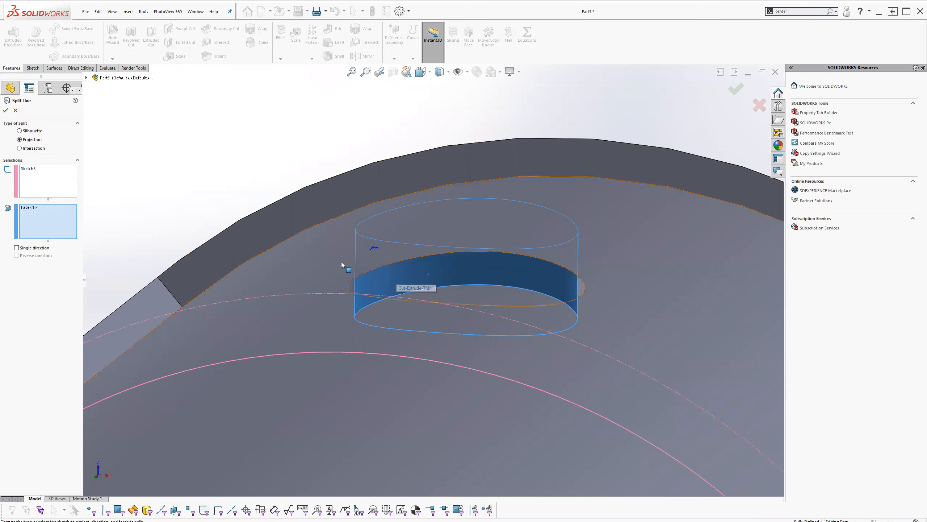
left_click(6, 110)
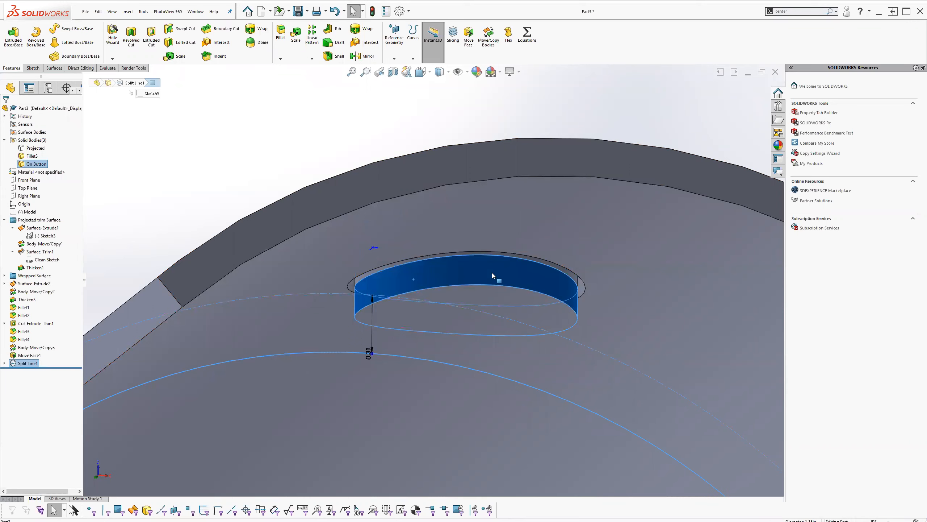
middle_click_drag(525, 285, 519, 245)
scroll(426, 292, "up", 2)
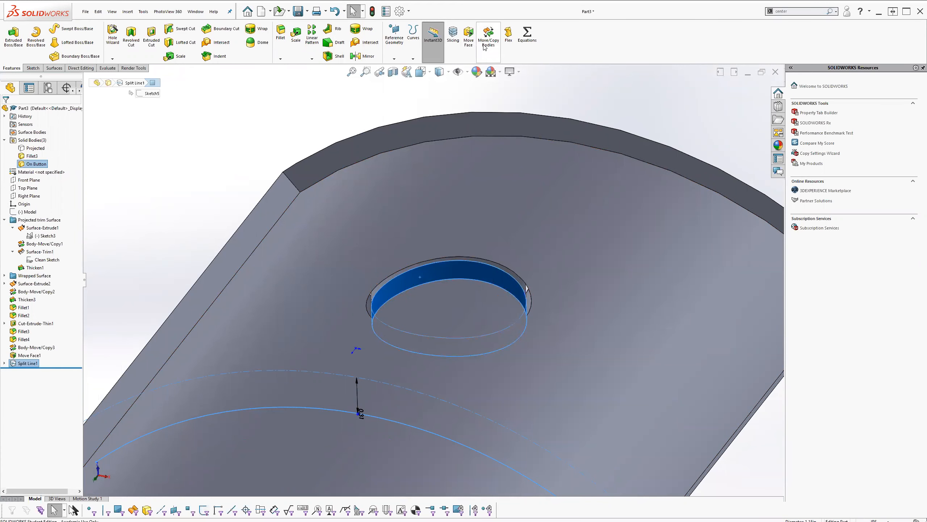
left_click(471, 42)
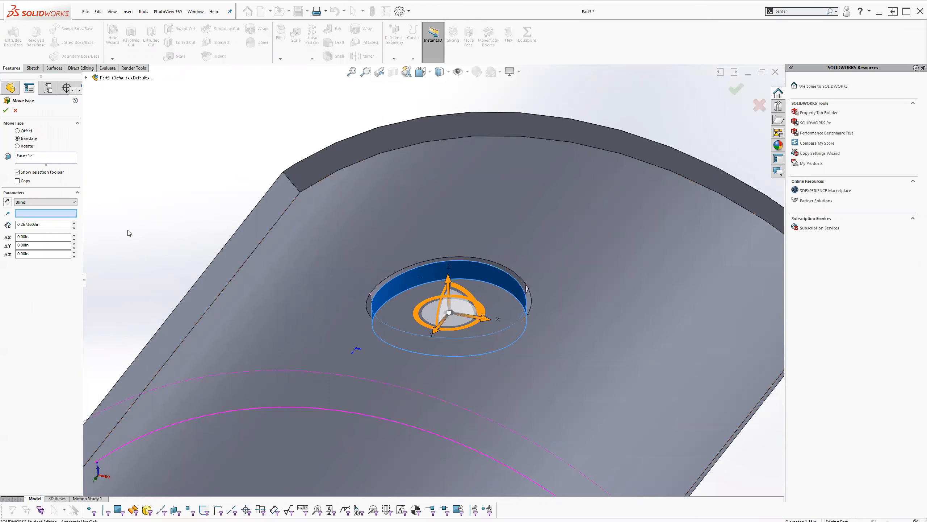
left_click(21, 131)
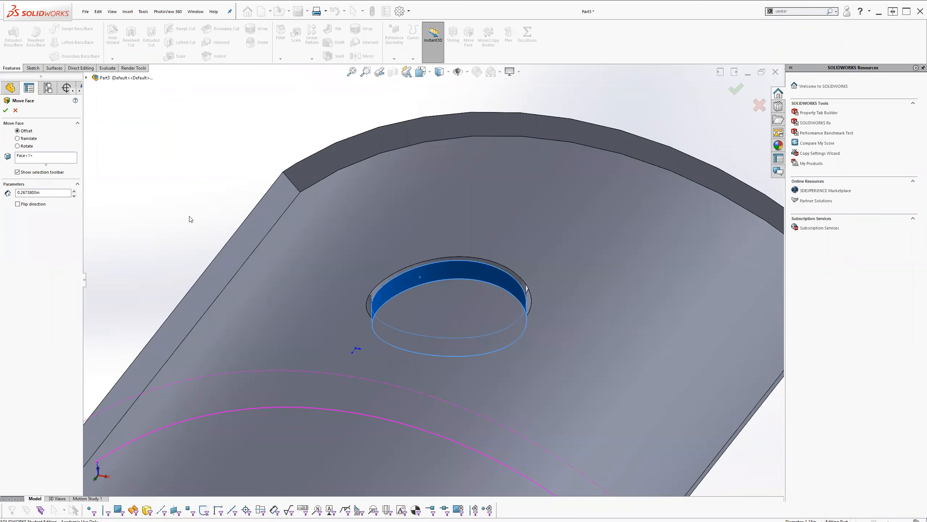
left_click(15, 111)
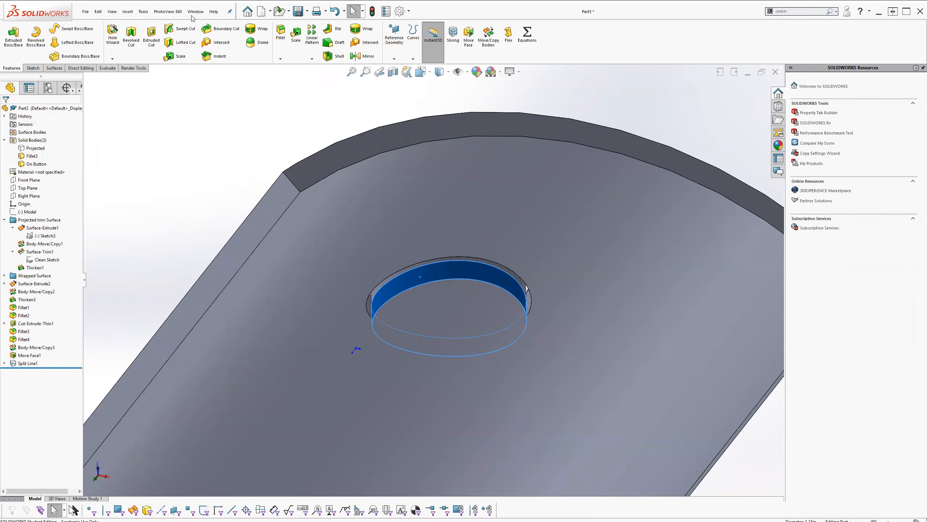
Save the part in the Week_10 folder under the name Projected VS wrapB
left_click(298, 11)
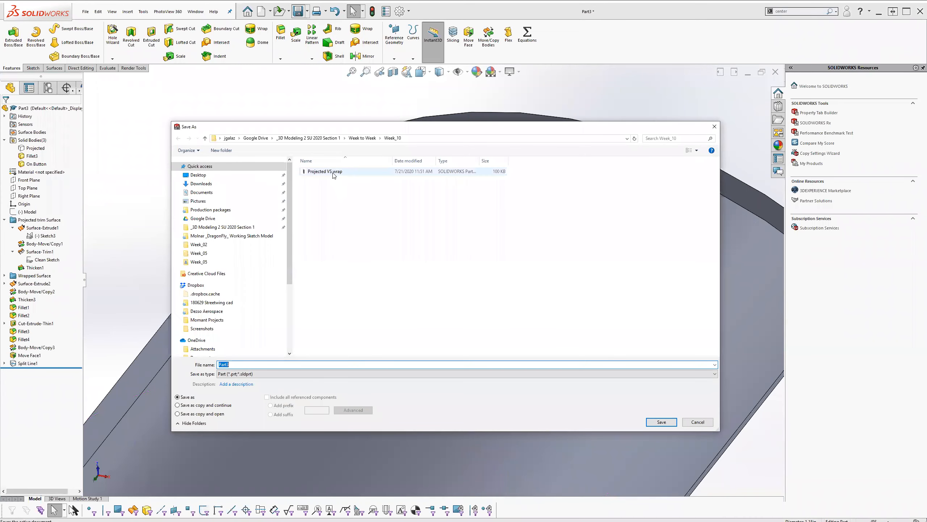
left_click(325, 171)
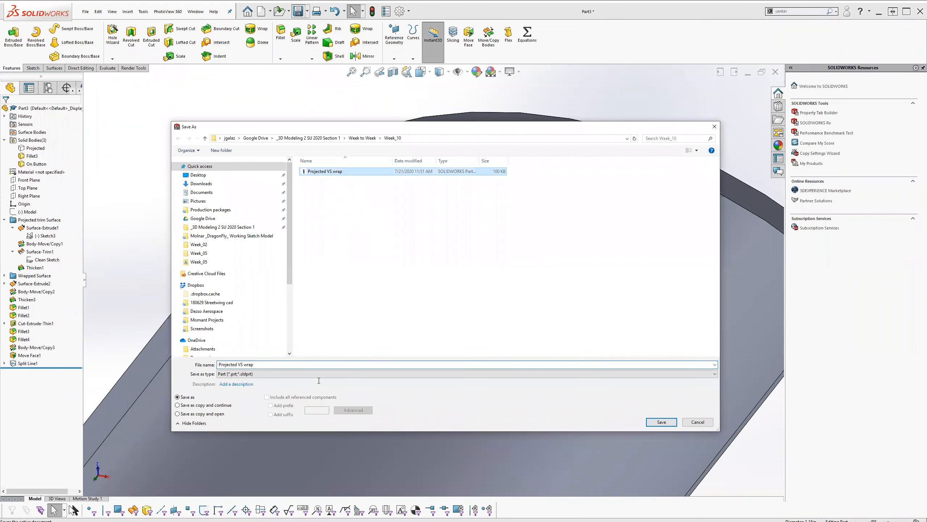
left_click(261, 364)
left_click(260, 364)
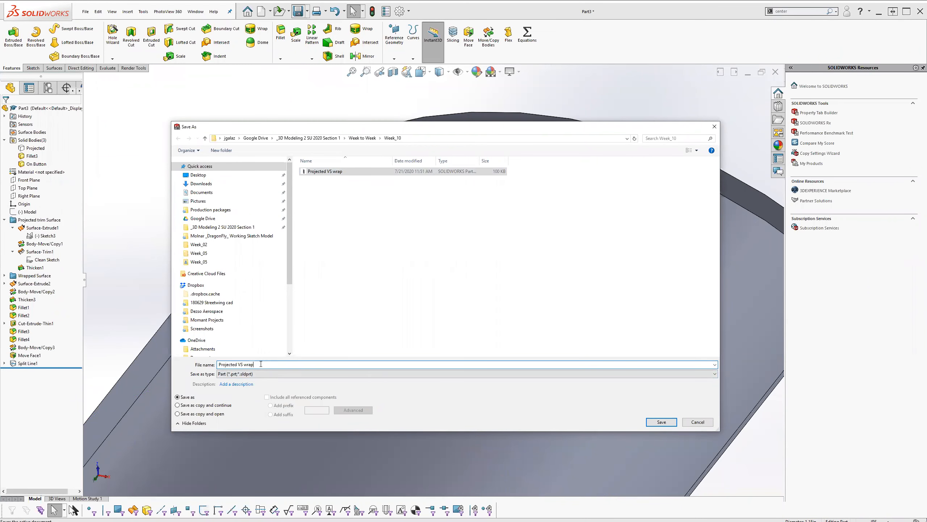
type("B")
key("Return")
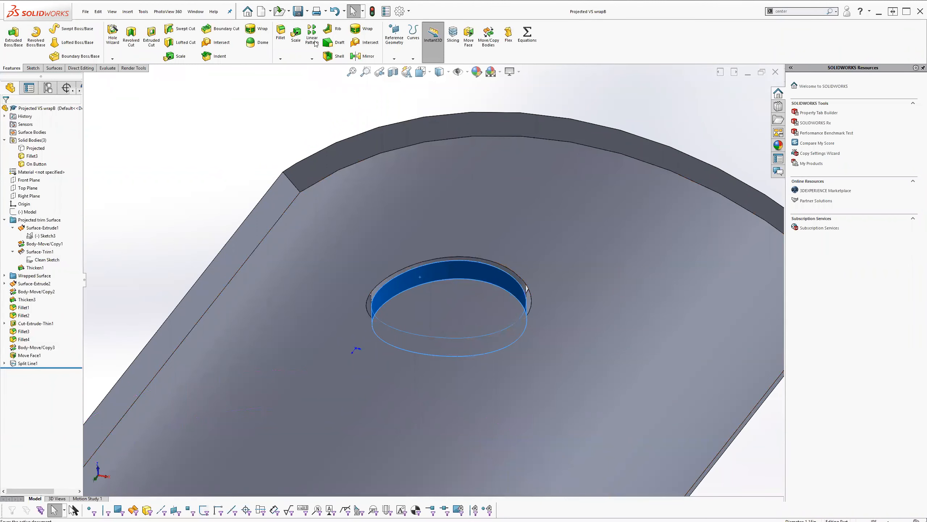
Try to offset the lower split side face of the On Button outward by 0.10 in with Move Face
left_click(469, 35)
left_click(22, 131)
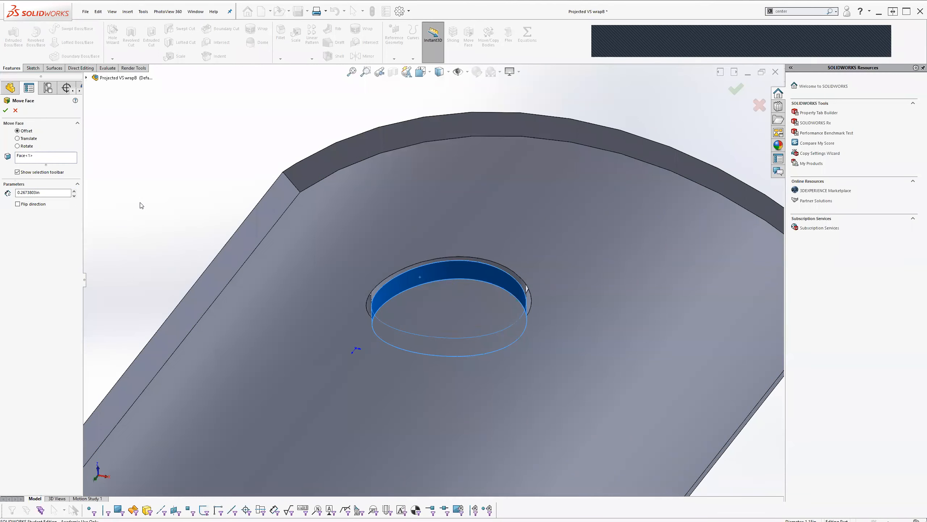
left_click_drag(48, 192, 5, 194)
type(".")
left_click(5, 110)
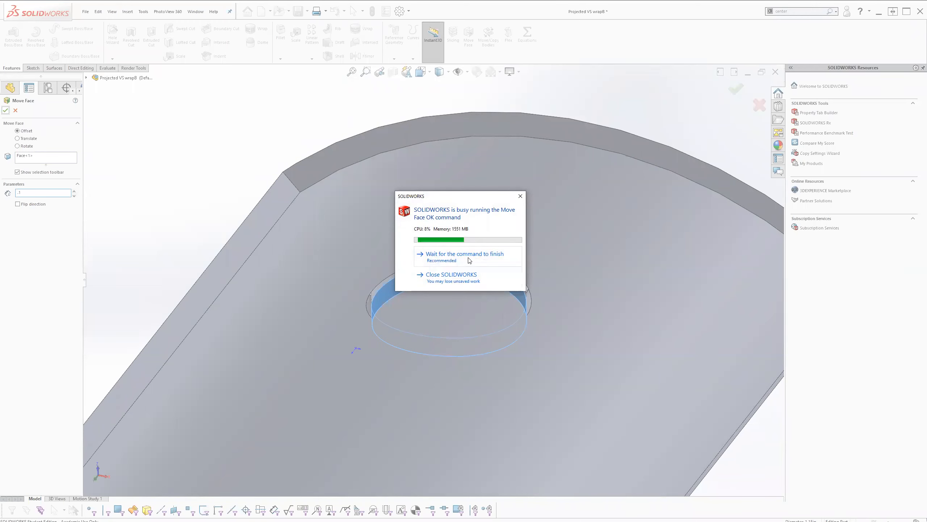
left_click(469, 260)
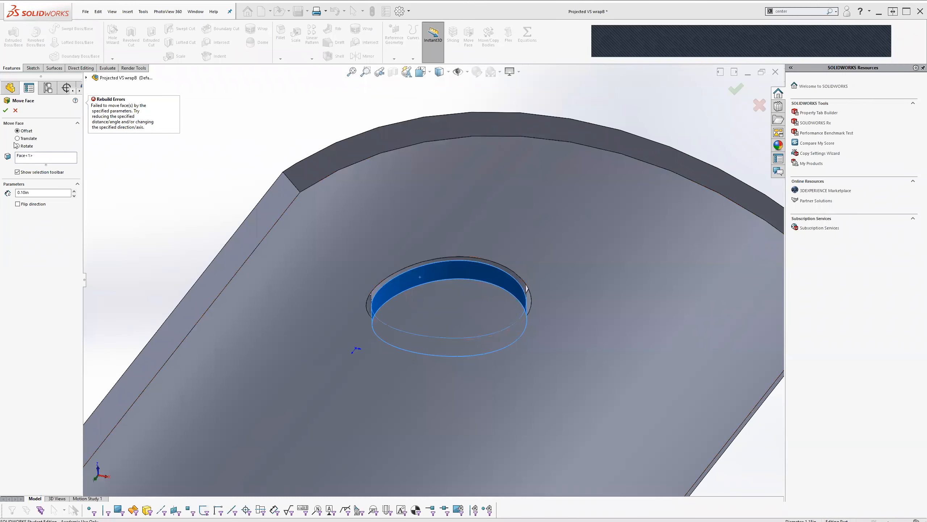
left_click(15, 111)
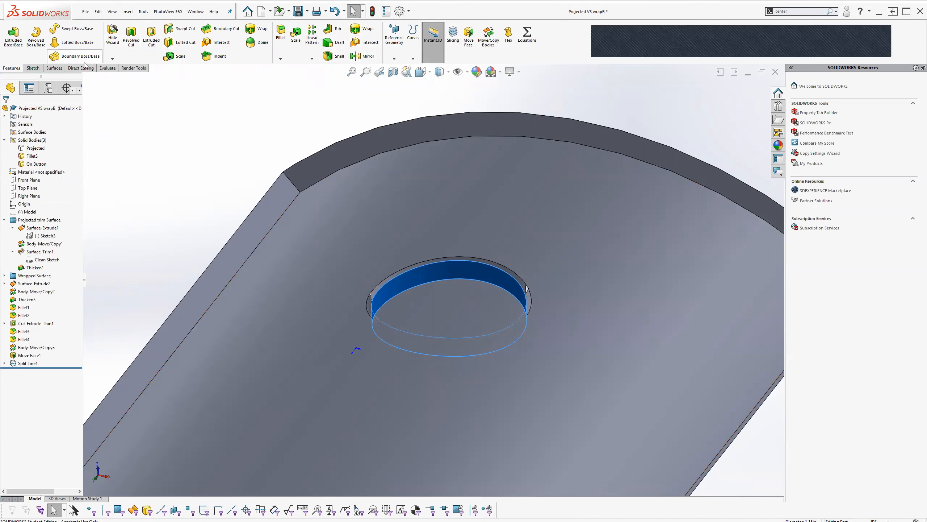
Create an offset surface 0.10 in outward from the On Button's lower split side face
left_click(55, 69)
left_click(166, 43)
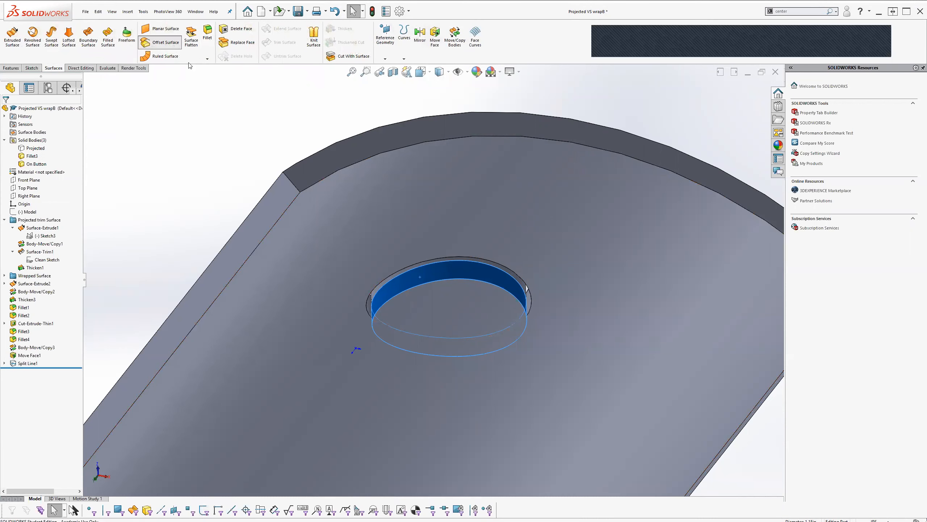
scroll(486, 288, "down", 3)
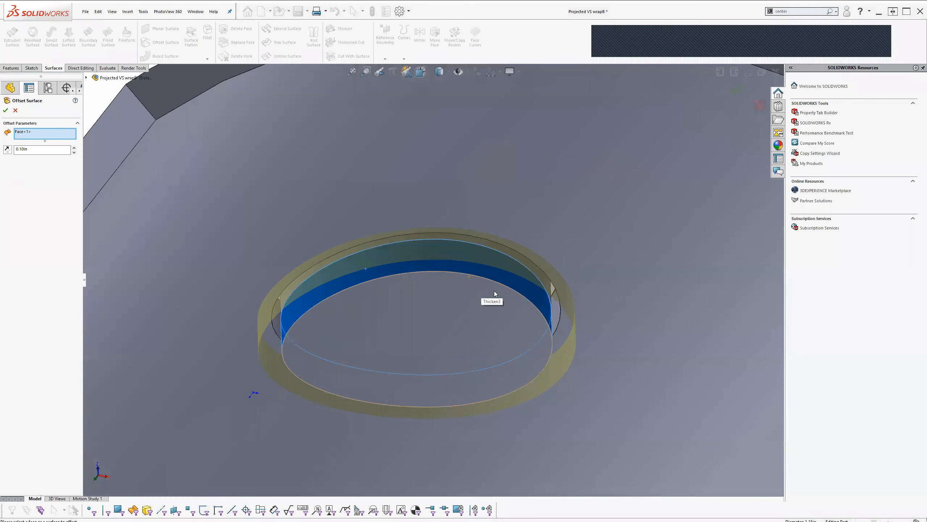
middle_click_drag(478, 293, 468, 347)
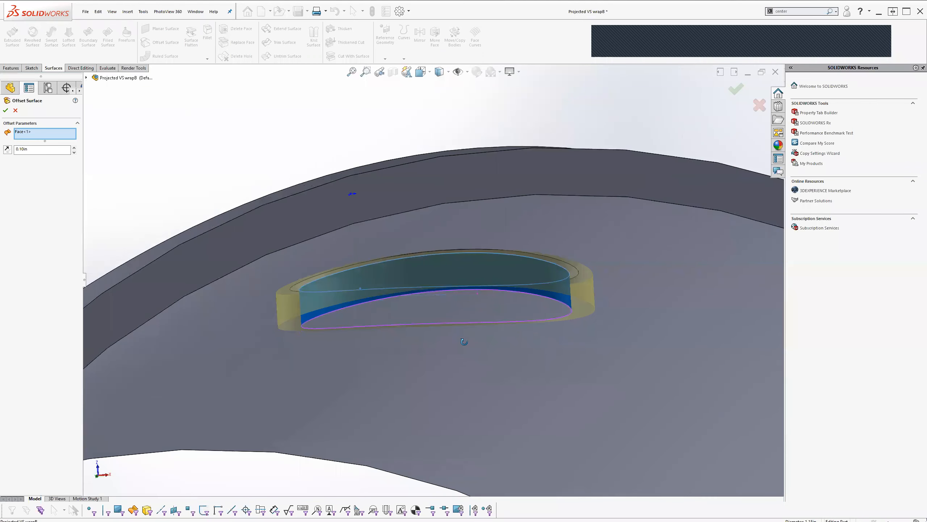
scroll(351, 290, "up", 3)
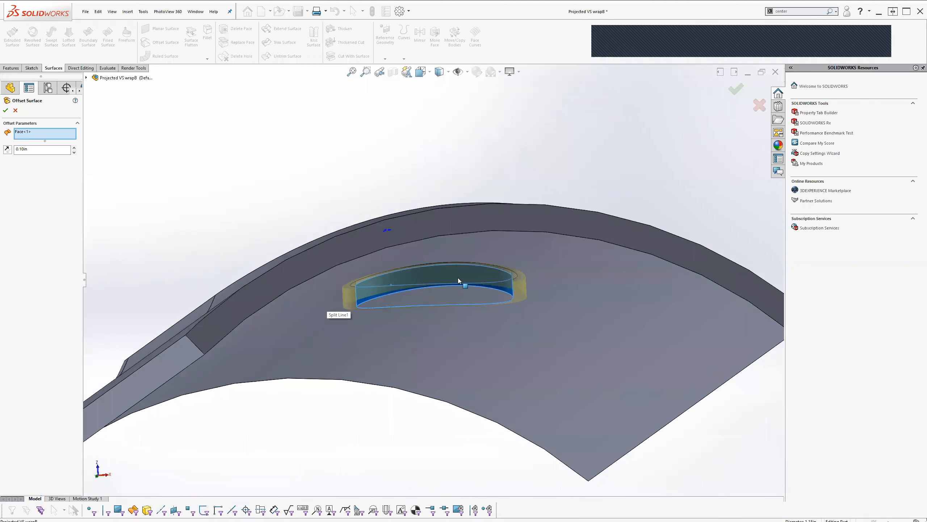
left_click(6, 111)
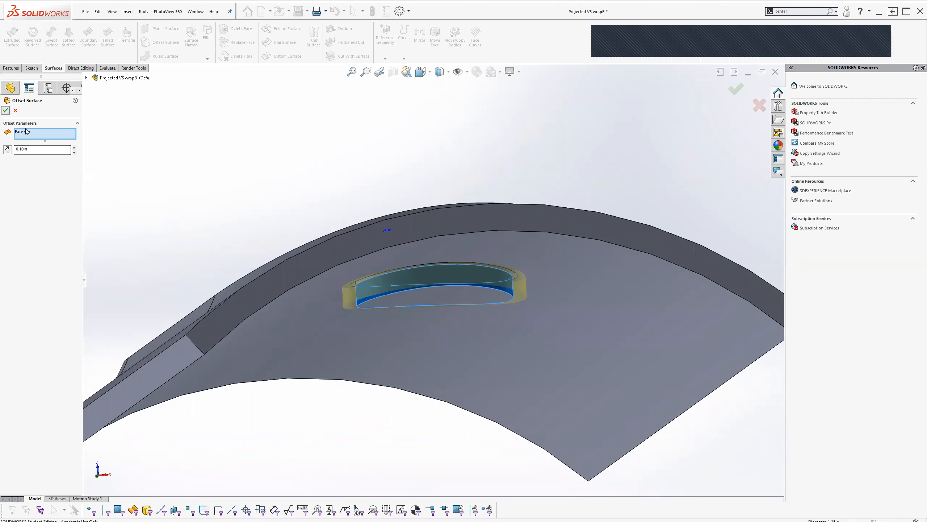
Thicken the offset surface inward by 0.20 in with Merge result enabled
scroll(437, 290, "down", 3)
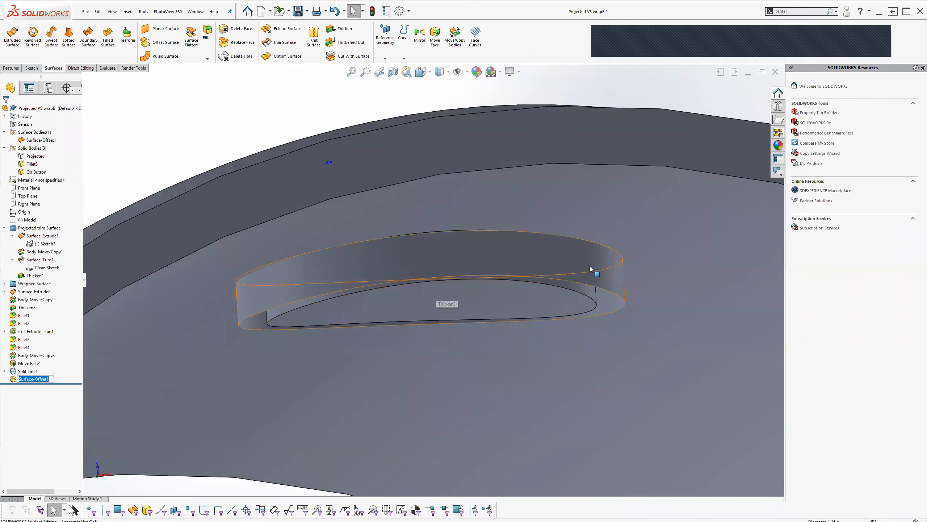
middle_click_drag(596, 258, 583, 207)
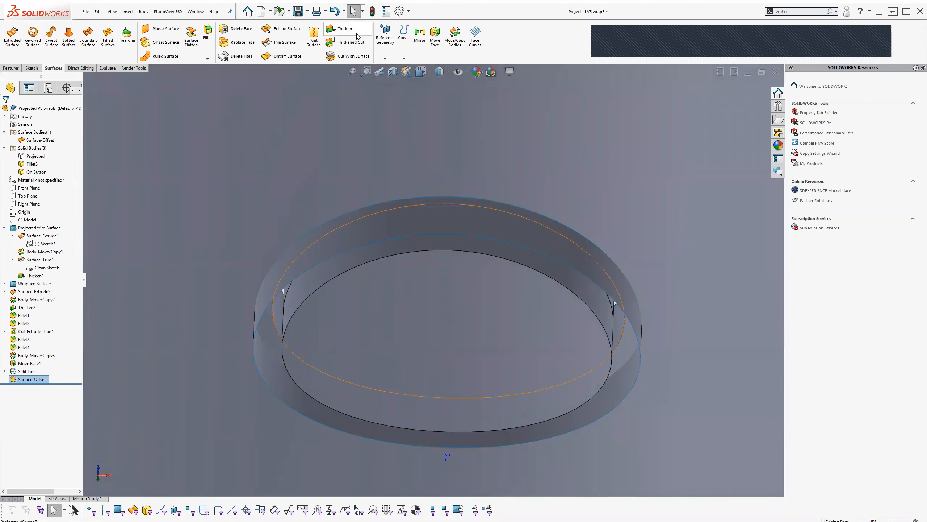
left_click(340, 29)
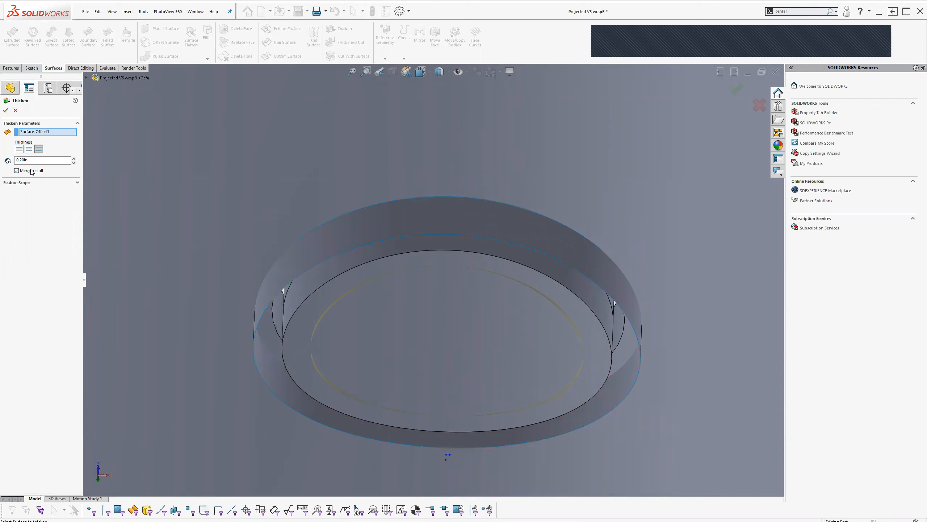
left_click(5, 110)
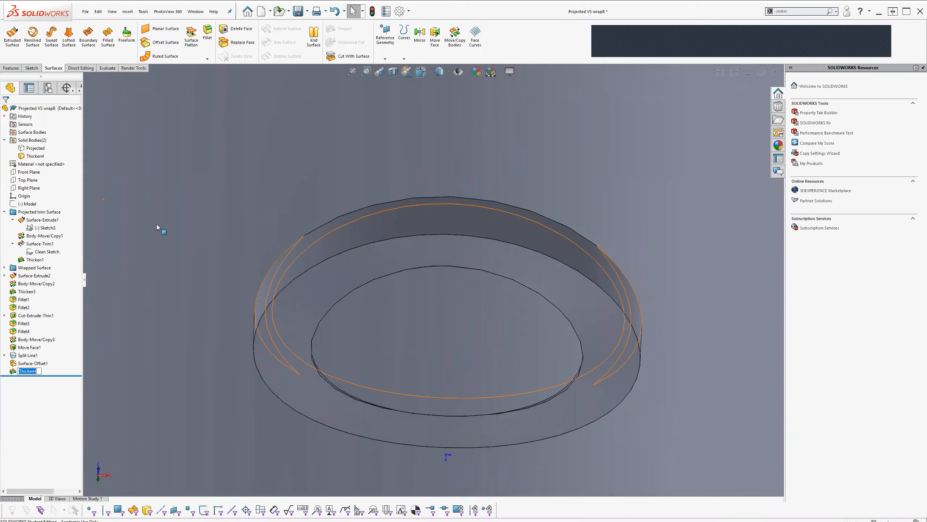
Edit the Thicken4 feature to turn off Auto-select and limit its merge scope to the On Button body
scroll(526, 334, "down", 3)
scroll(526, 334, "up", 5)
mouse_move(484, 292)
middle_mouse_down()
mouse_move(491, 342)
mouse_move(478, 357)
mouse_move(489, 345)
mouse_move(471, 295)
middle_mouse_up()
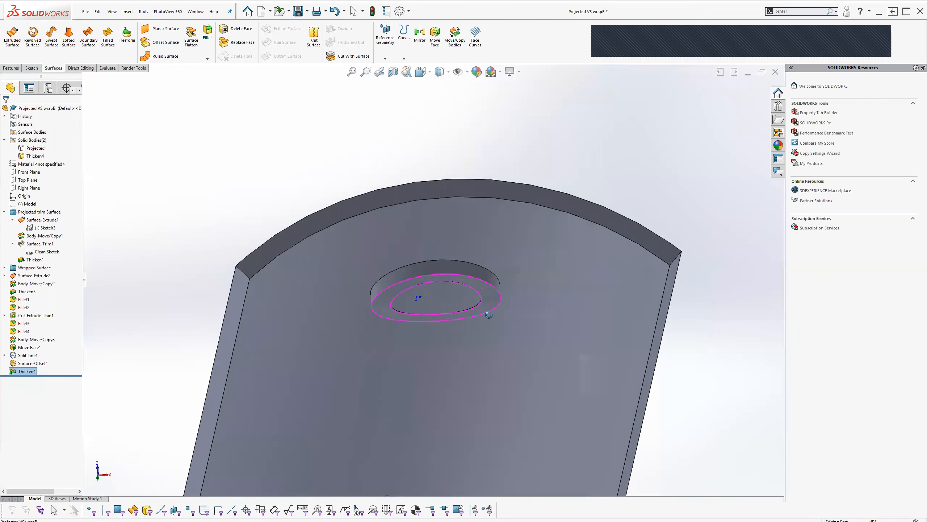
scroll(471, 292, "down", 3)
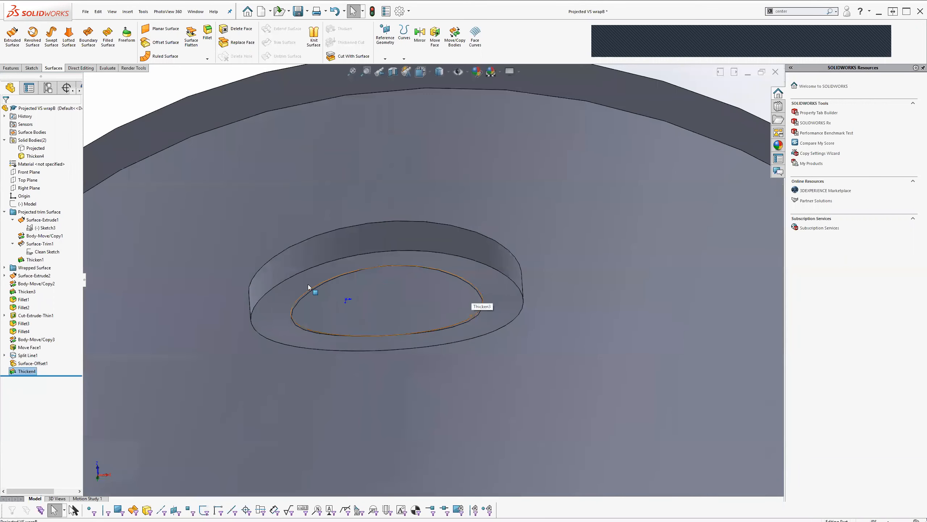
right_click(28, 371)
left_click(36, 323)
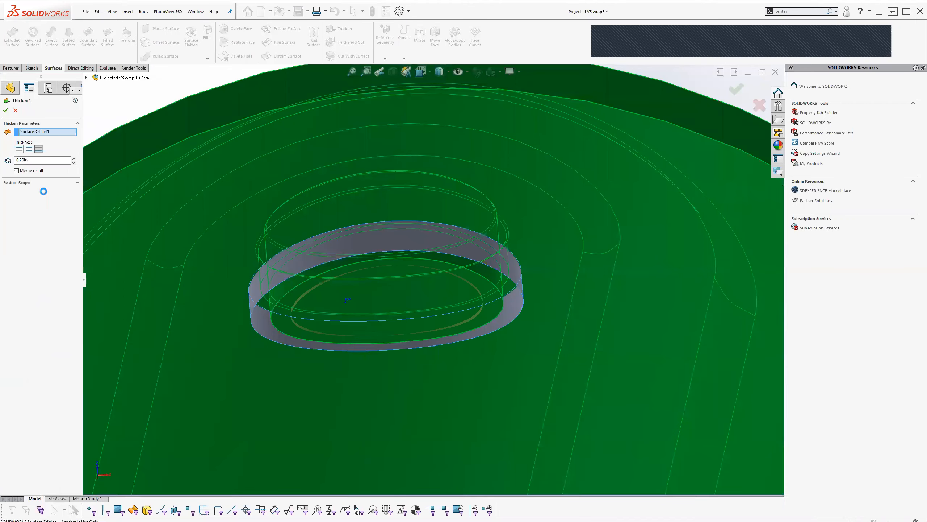
left_click(75, 230)
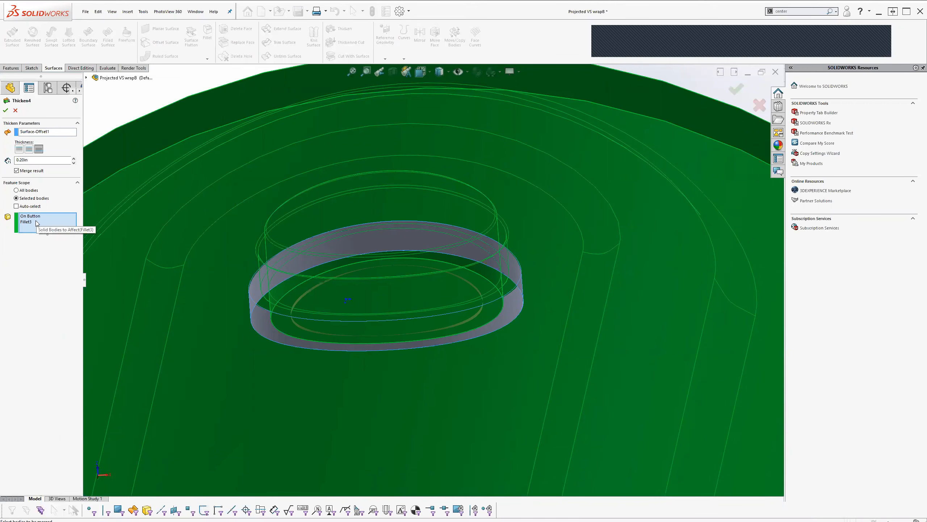
left_click(30, 207)
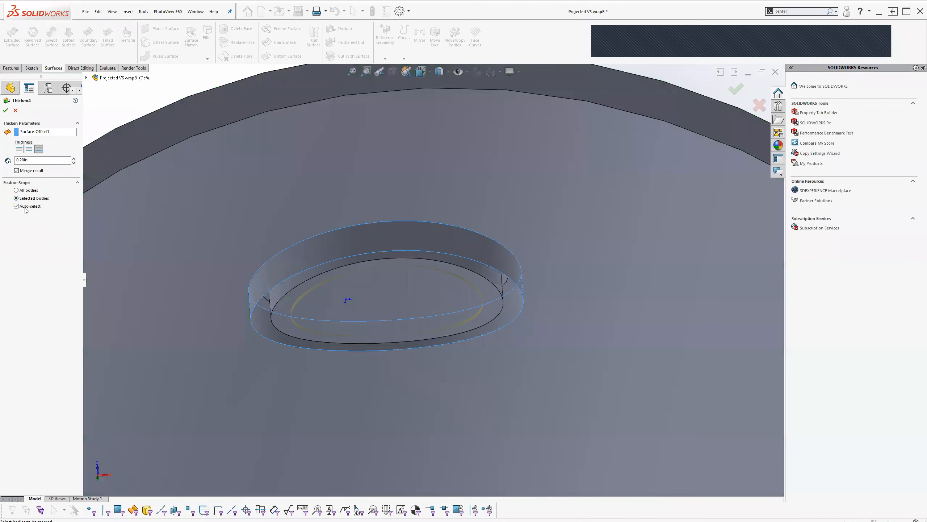
left_click(32, 204)
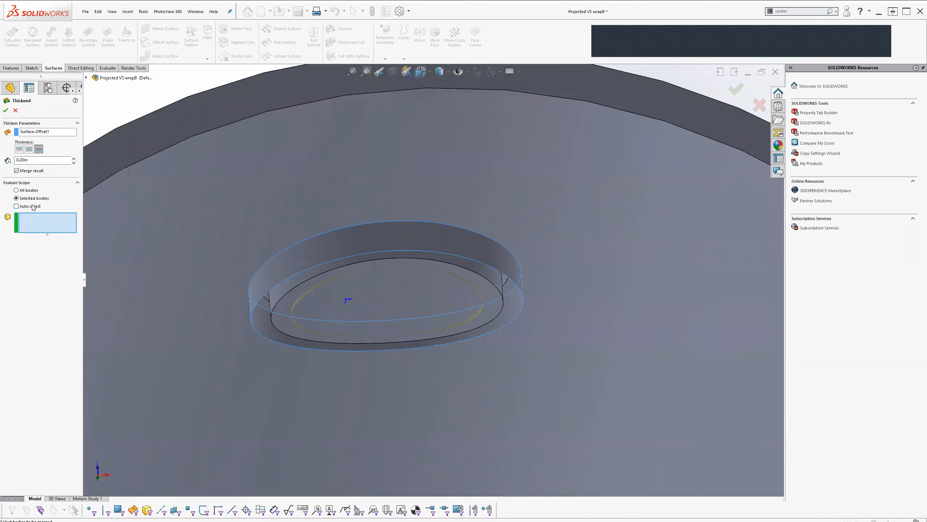
left_click(316, 276)
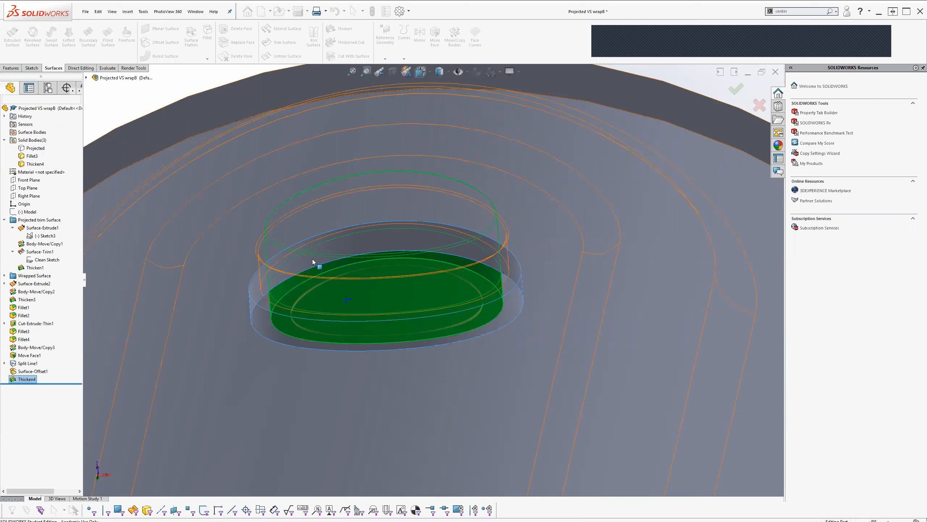
Try to remove the On Button's recessed bottom face and the flange's two narrow inner side faces using Delete and Patch
scroll(396, 307, "up", 2)
scroll(396, 306, "down", 3)
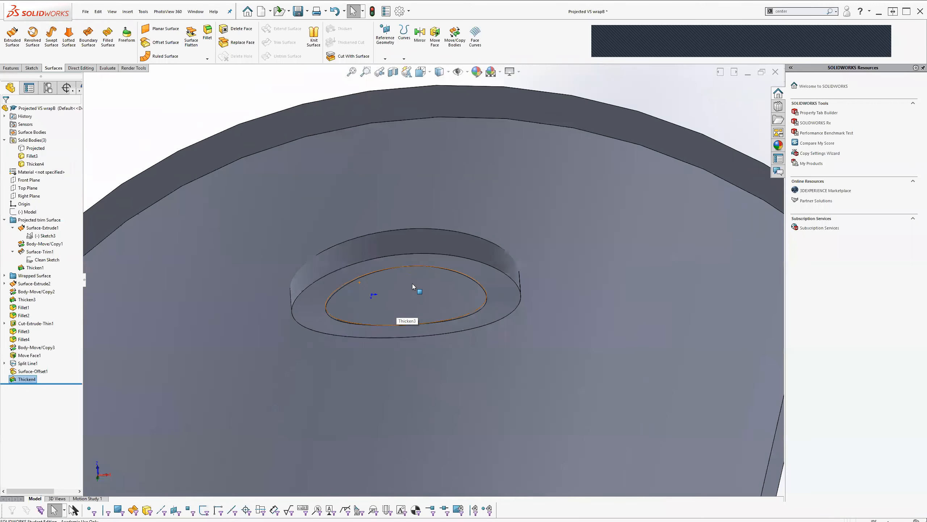
middle_click_drag(370, 299, 405, 328)
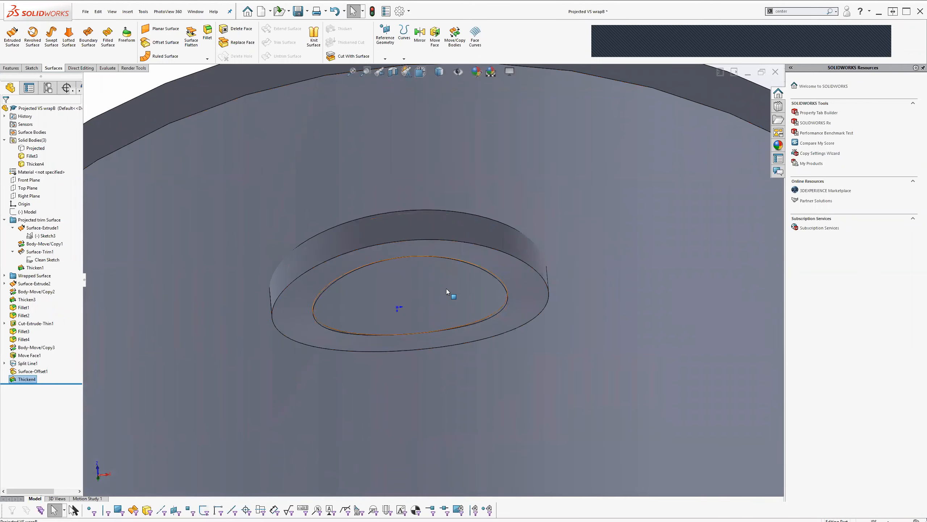
scroll(447, 289, "down", 2)
middle_click_drag(453, 311, 493, 261)
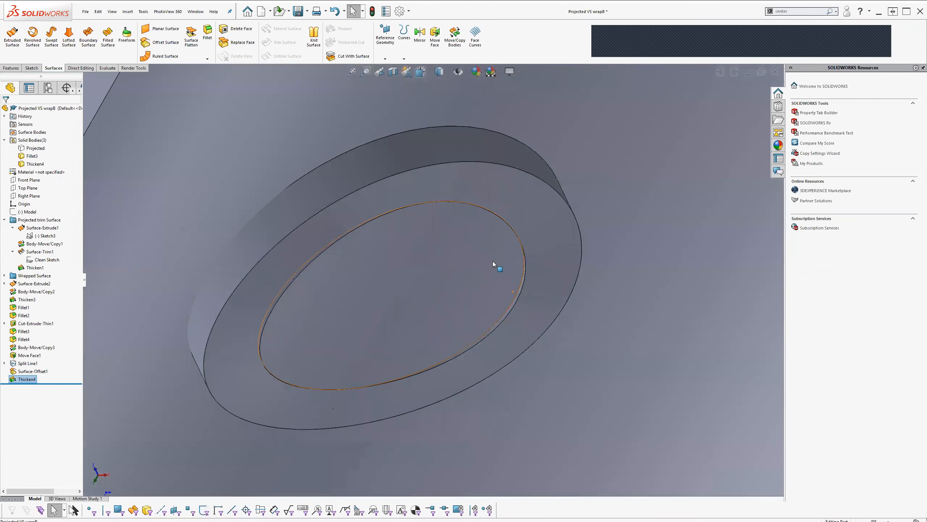
left_click(494, 278)
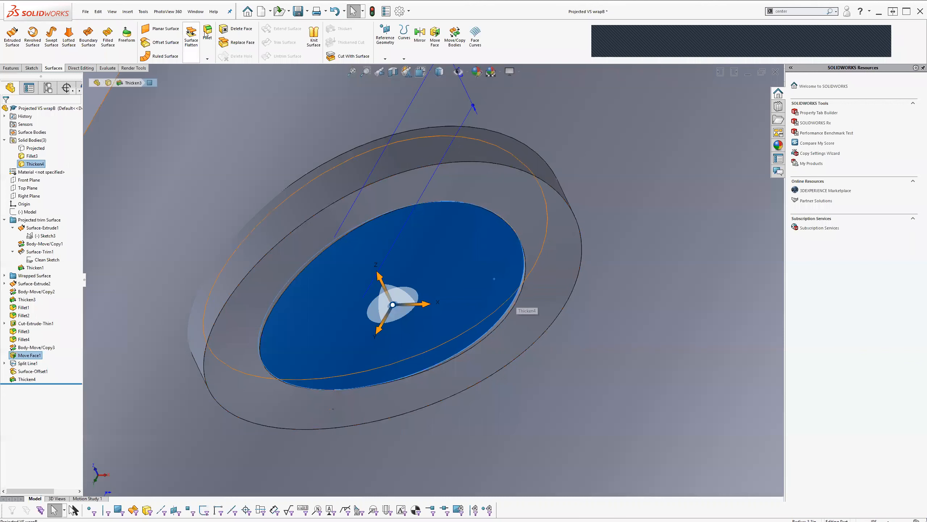
left_click(239, 30)
scroll(522, 293, "down", 5)
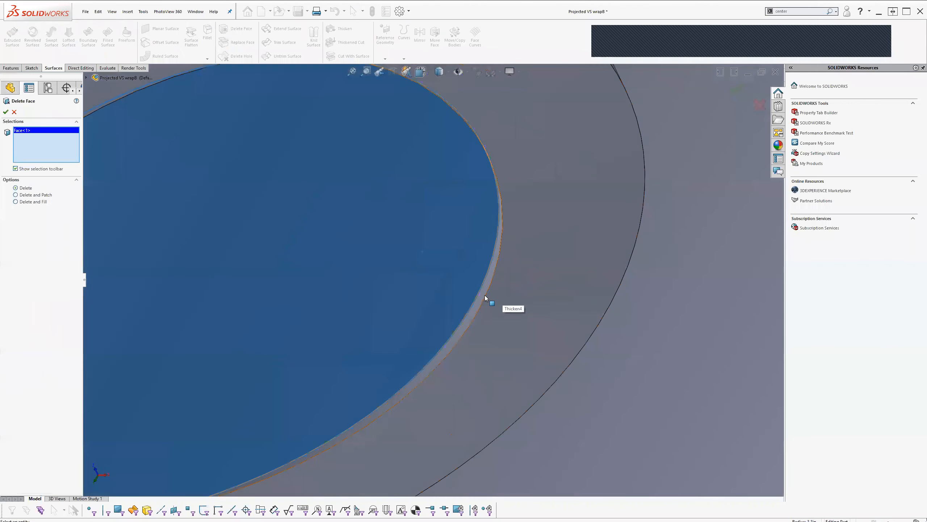
left_click(482, 294)
middle_click_drag(453, 274, 307, 263)
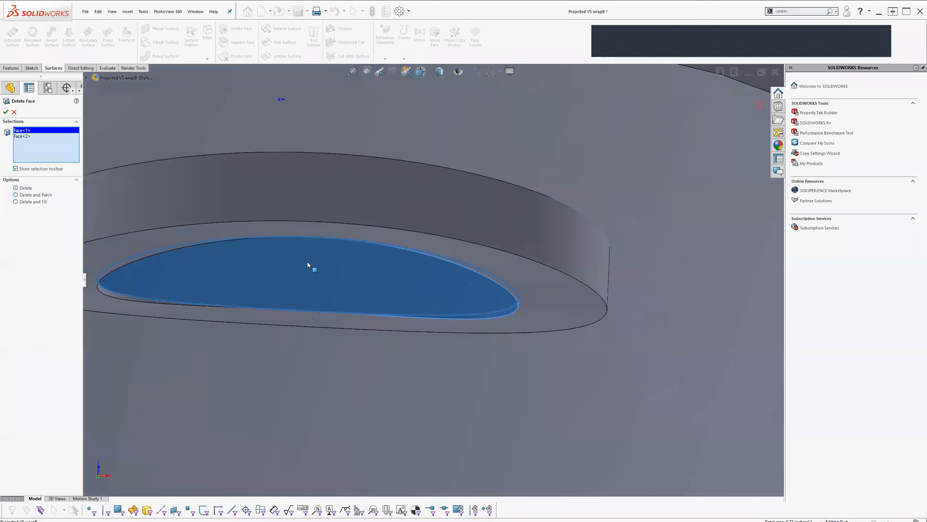
left_click(117, 296)
middle_click_drag(281, 339, 183, 322)
scroll(184, 322, "up", 4)
scroll(221, 256, "down", 2)
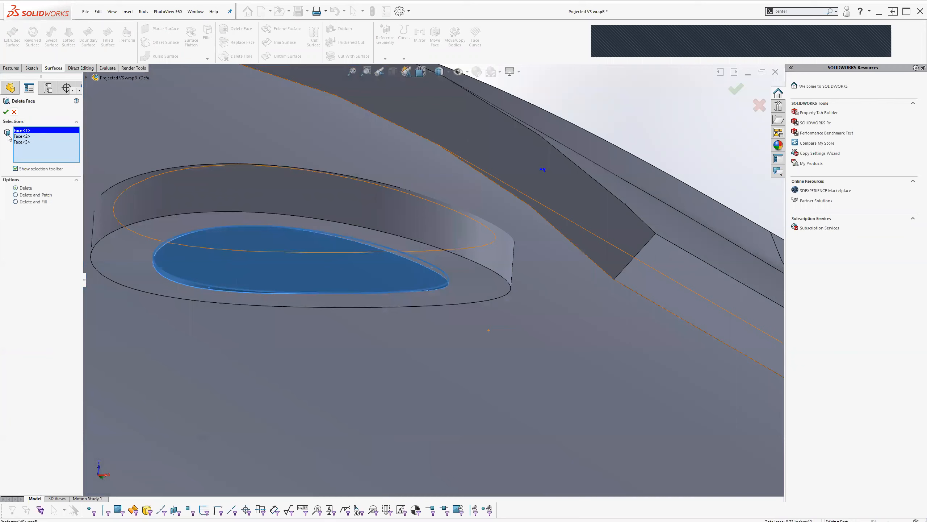
left_click(29, 202)
left_click(34, 195)
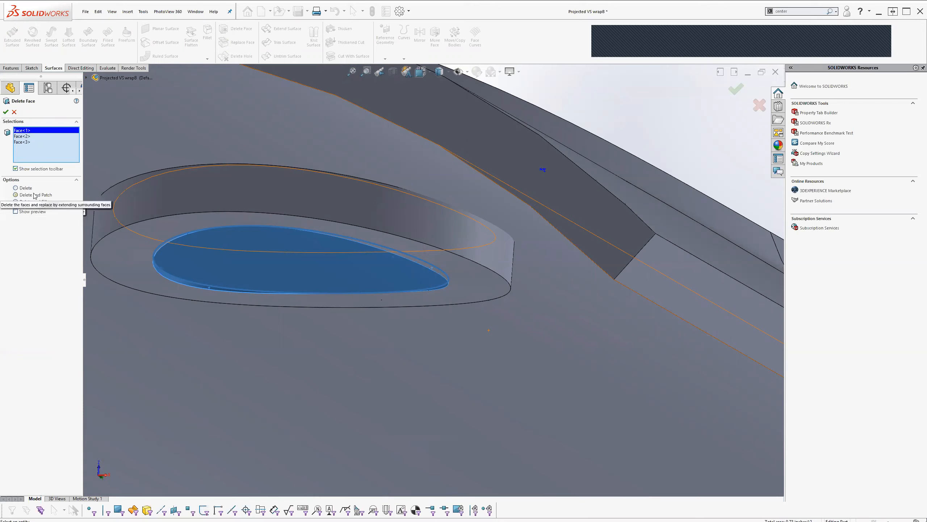
left_click(5, 112)
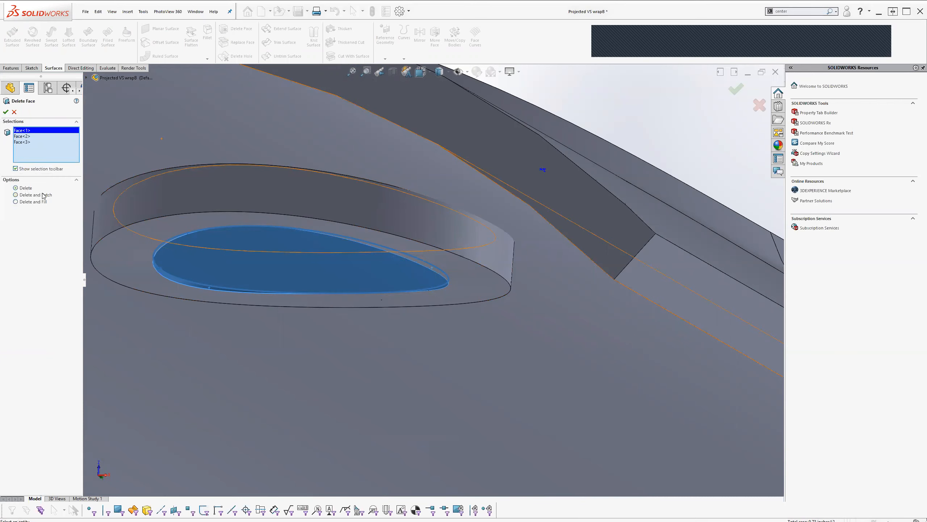
Reduce the Delete Face selection to the On Button's recessed bottom face and remove it with the plain Delete option
left_click(26, 188)
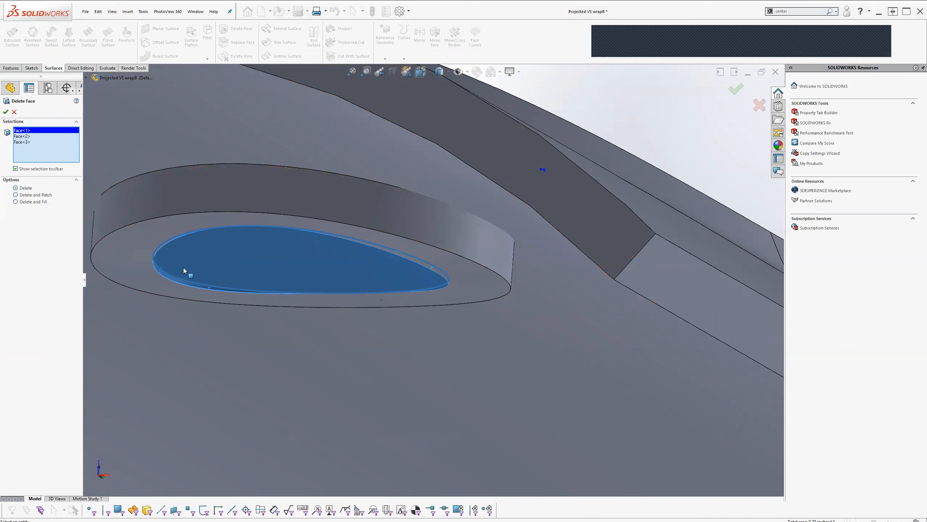
left_click(27, 142)
right_click(26, 142)
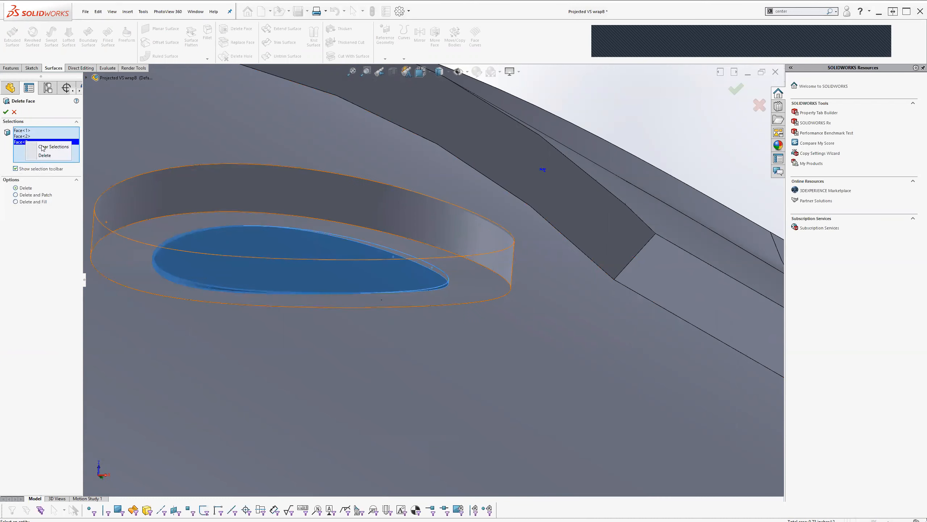
left_click(47, 155)
left_click(249, 263)
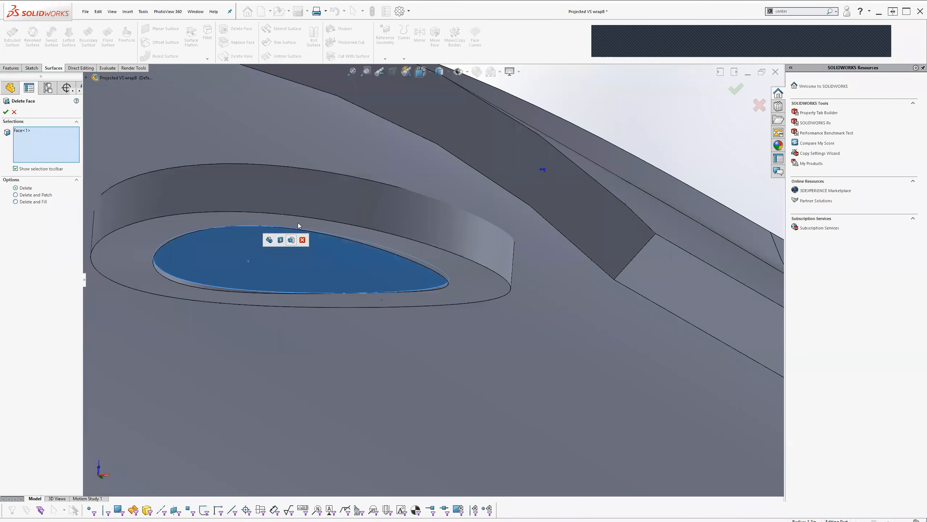
left_click(6, 112)
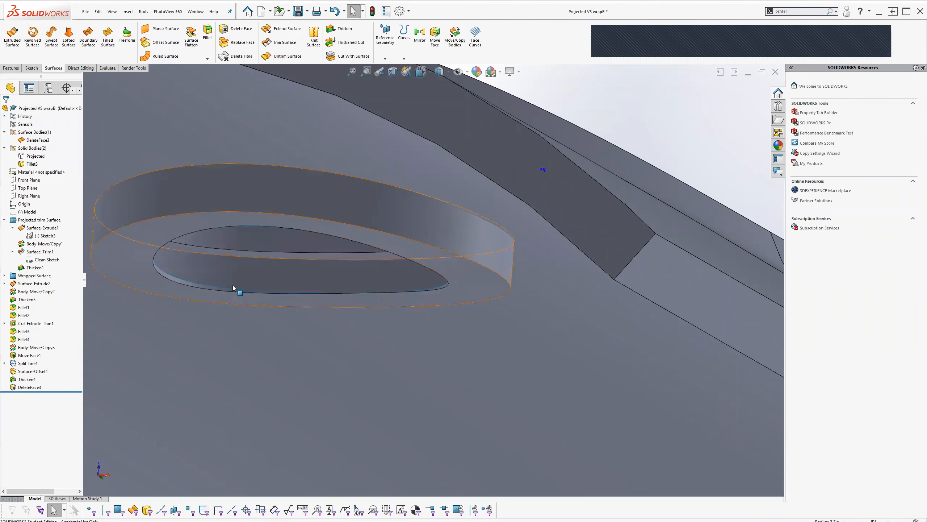
Try to remove the two narrow inner side faces of the flange opening using Delete and Fill
left_click(176, 279)
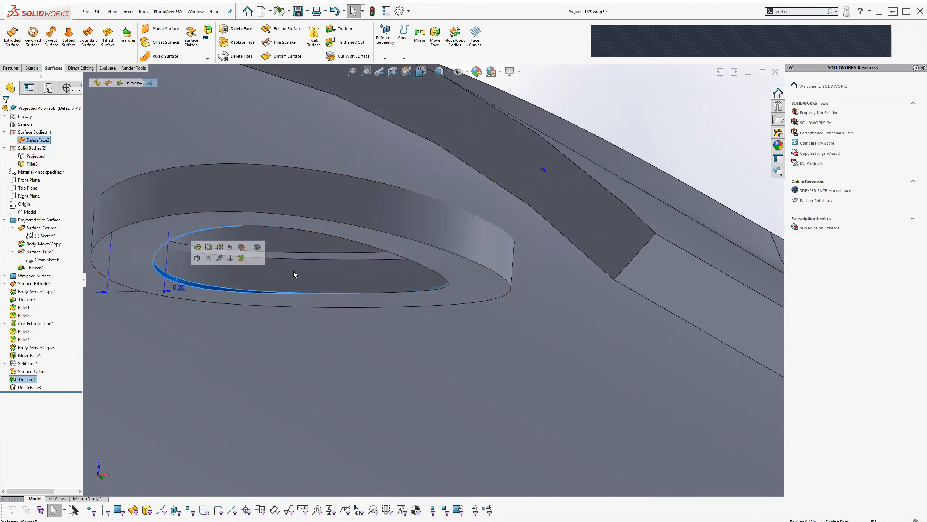
middle_click_drag(356, 272, 599, 259)
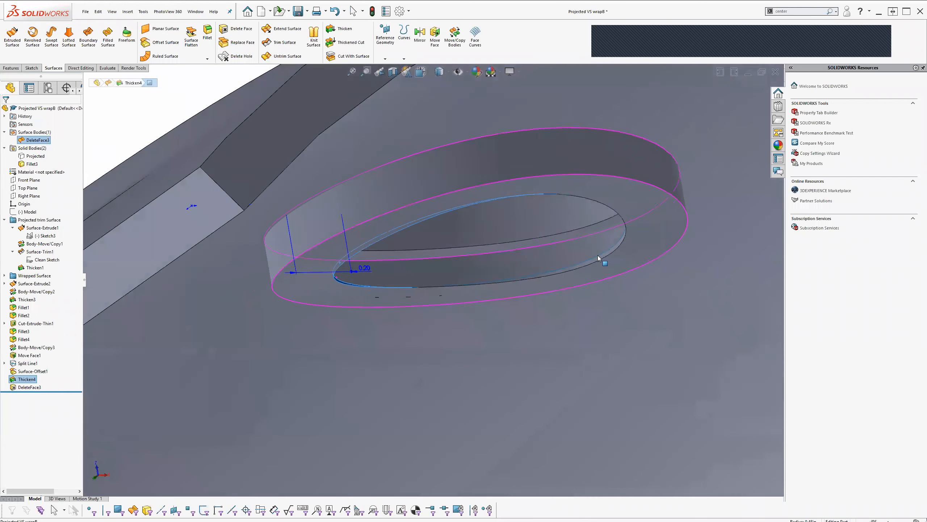
left_click(606, 258)
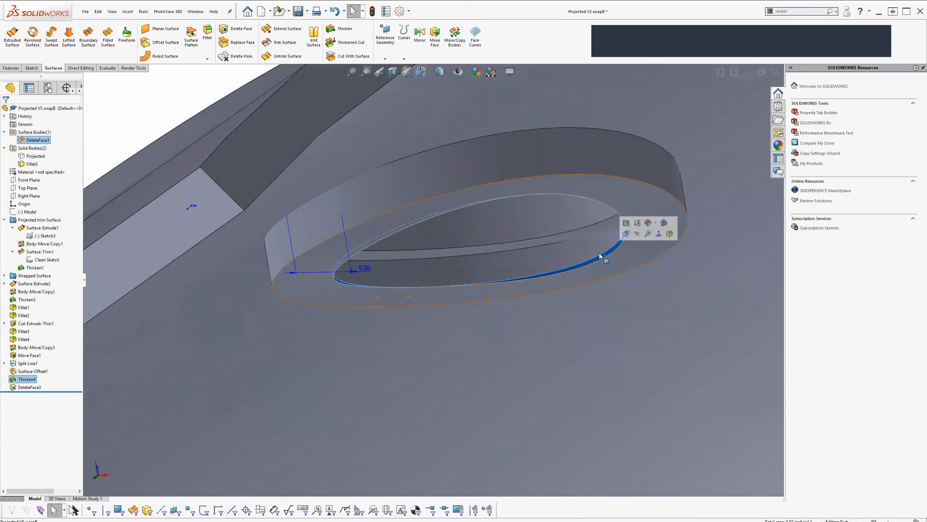
left_click(236, 29)
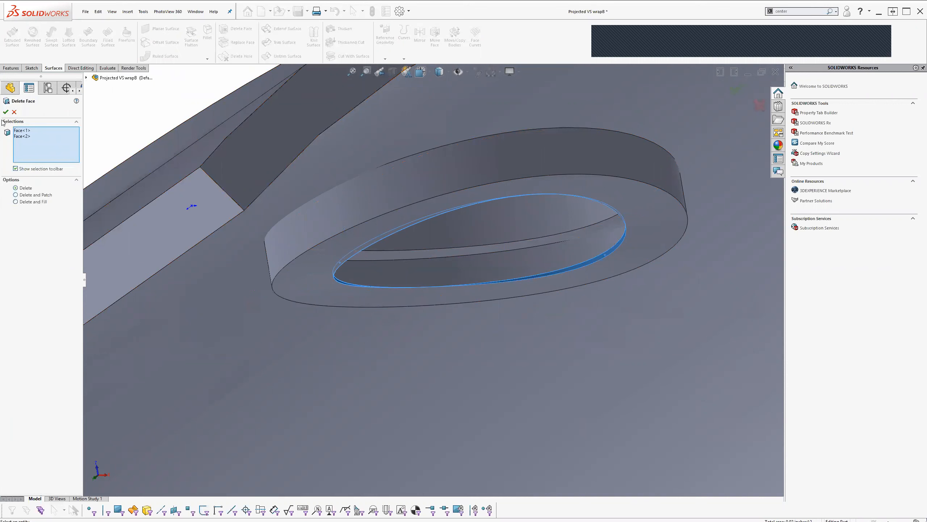
left_click(5, 112)
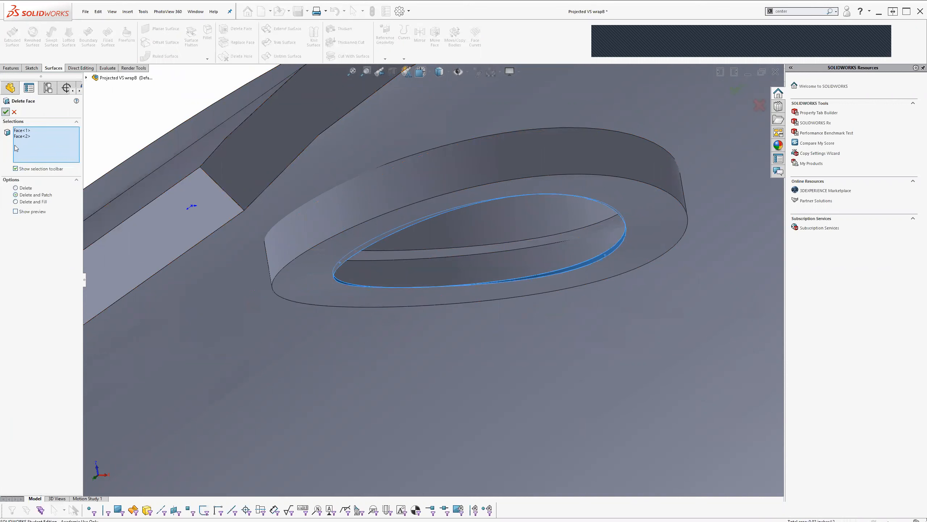
left_click(36, 202)
left_click(5, 112)
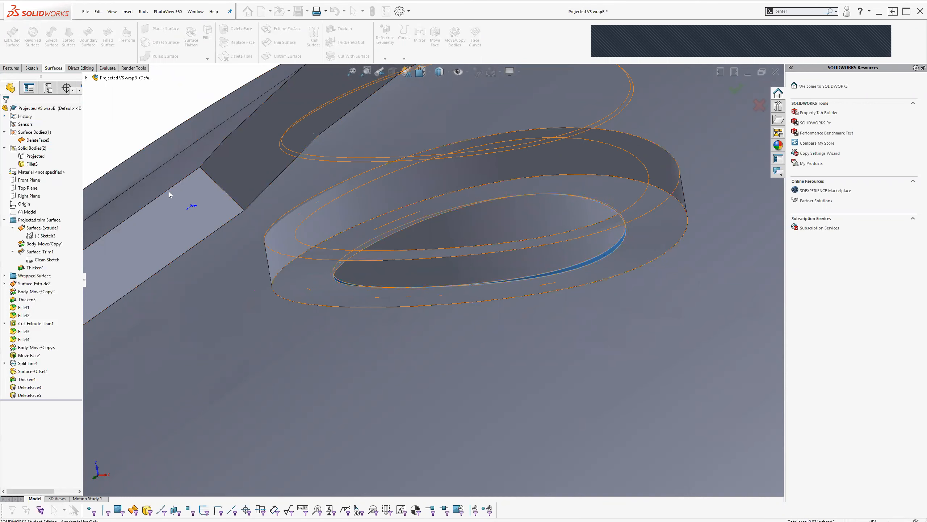
middle_click_drag(449, 254, 405, 257)
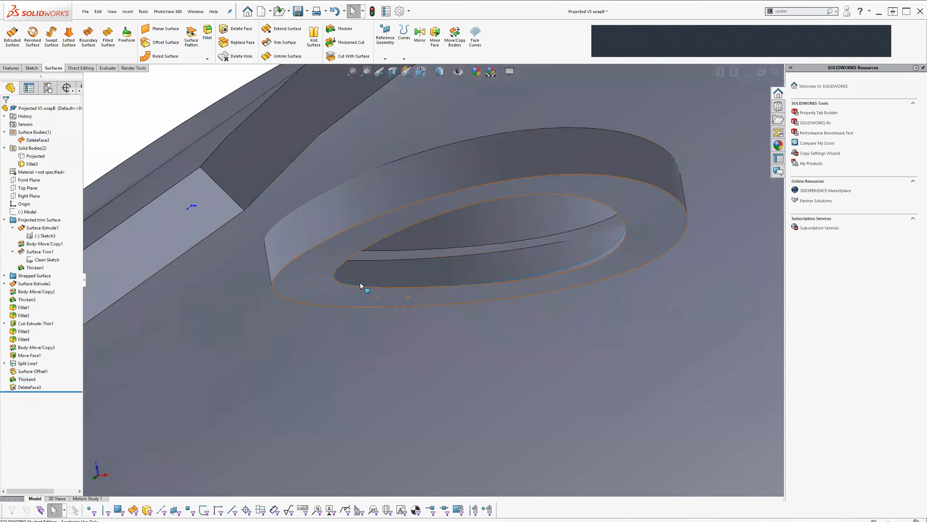
Remove both narrow inner side faces around the flange opening with Delete Face, using the Delete and Fill option
middle_click_drag(437, 264, 192, 286)
left_click(186, 288)
middle_click_drag(343, 292, 587, 270)
left_click(619, 260)
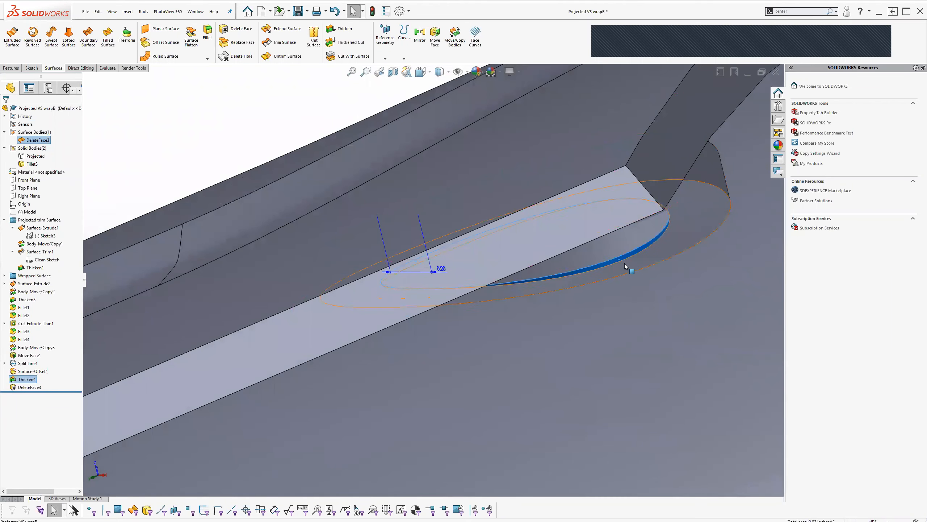
left_click(227, 32)
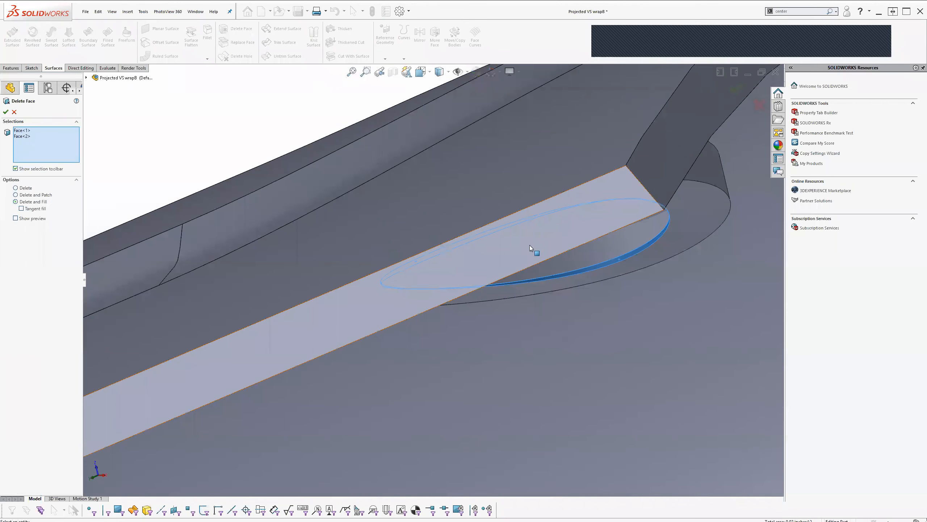
left_click(6, 112)
middle_click_drag(580, 252, 536, 246)
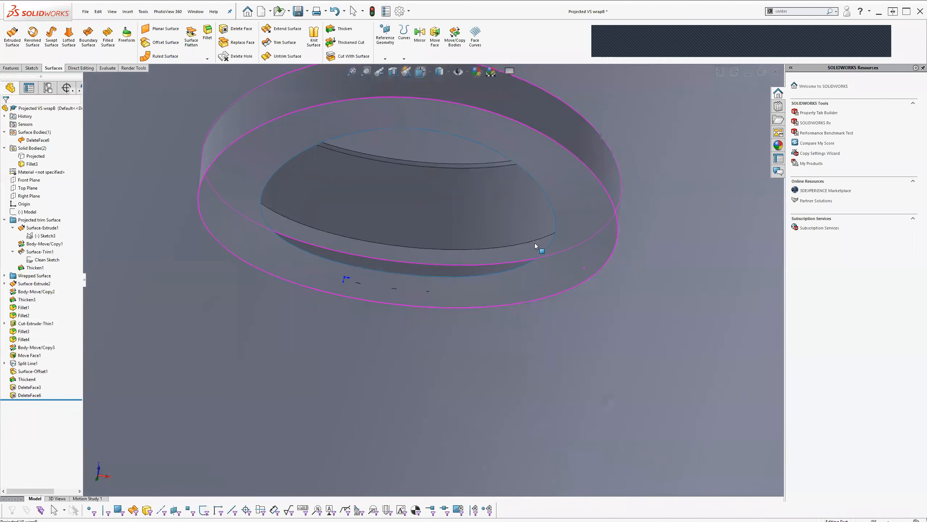
Remove the flange's ring-shaped bottom face with Delete Face, using the plain Delete option
scroll(436, 232, "up", 3)
scroll(435, 248, "down", 1)
middle_click_drag(432, 305, 444, 308)
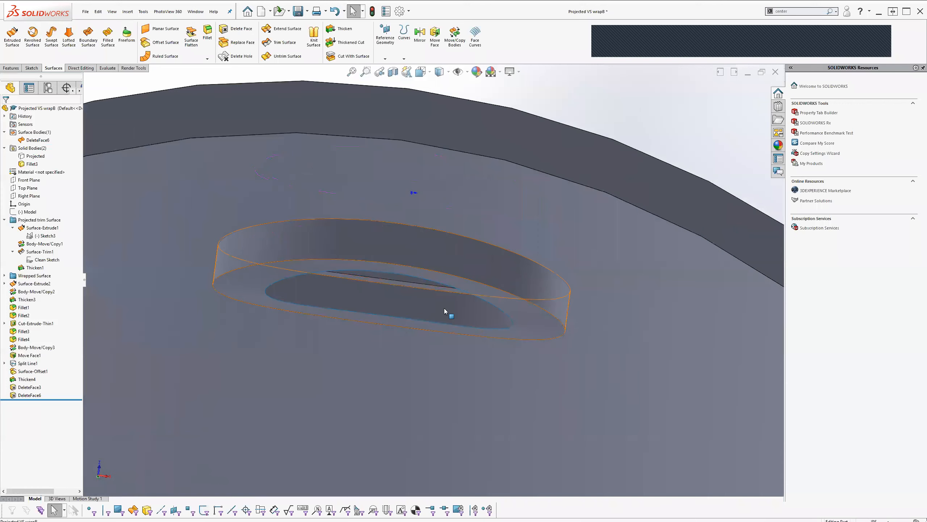
left_click(443, 328)
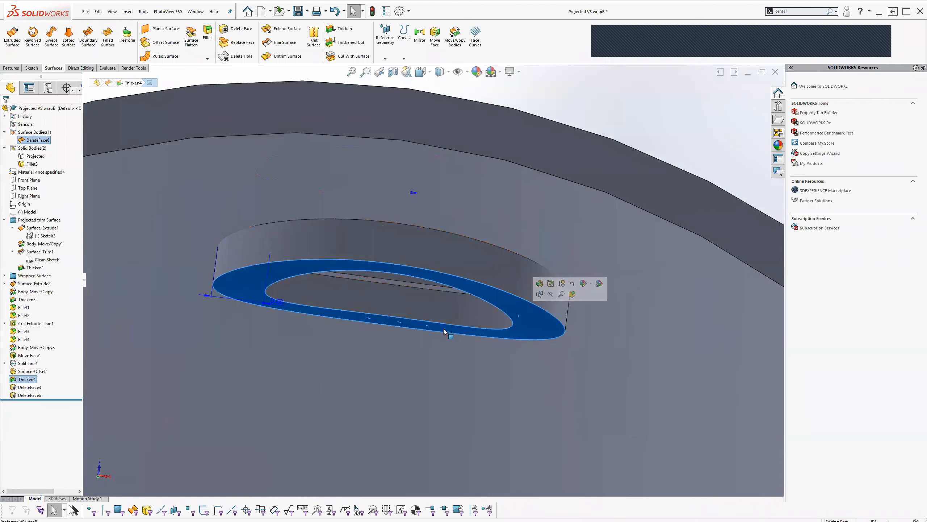
left_click(235, 29)
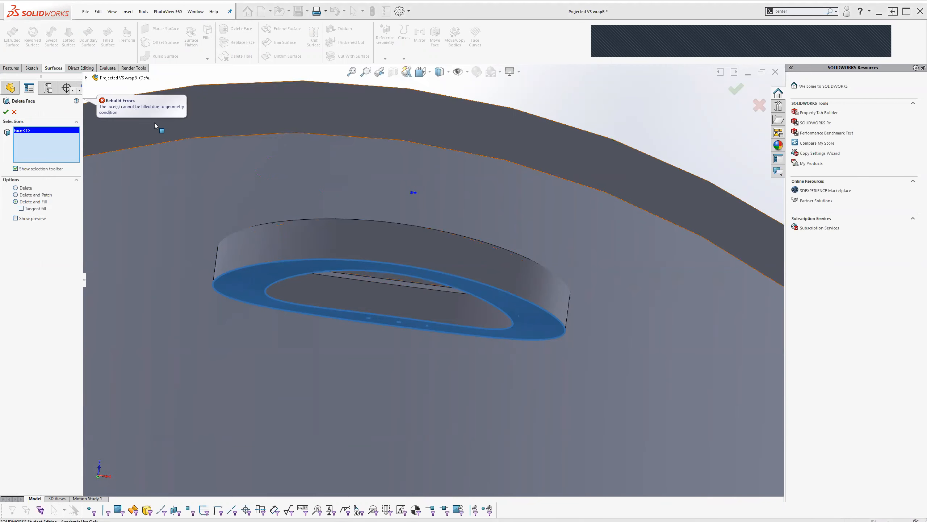
left_click(31, 195)
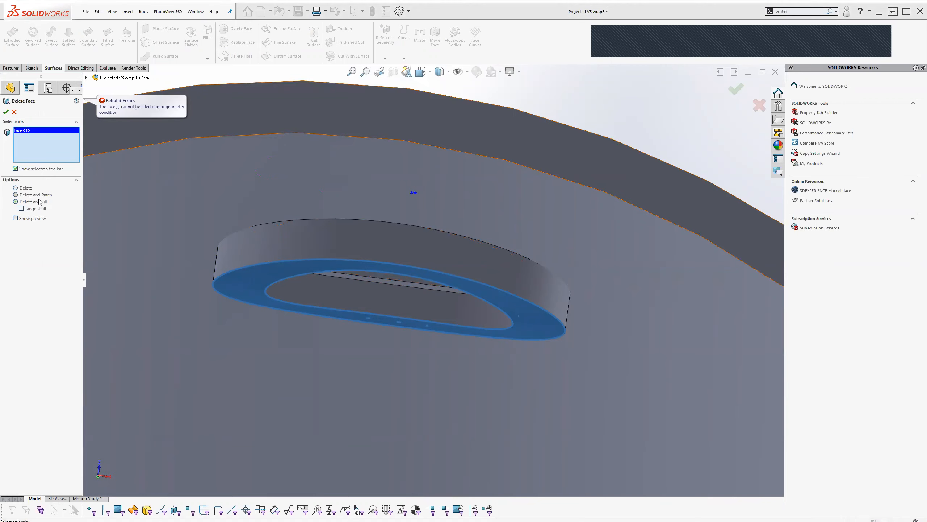
left_click(5, 112)
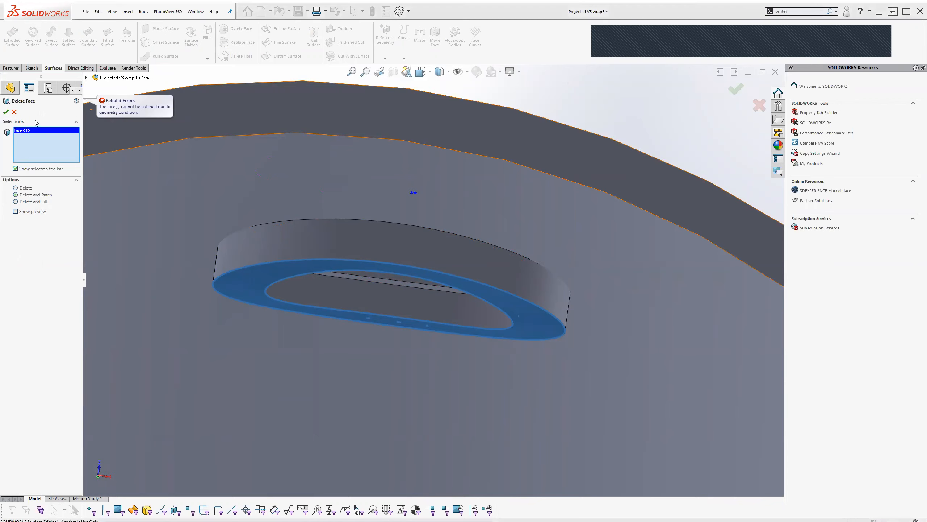
left_click(26, 187)
left_click(6, 112)
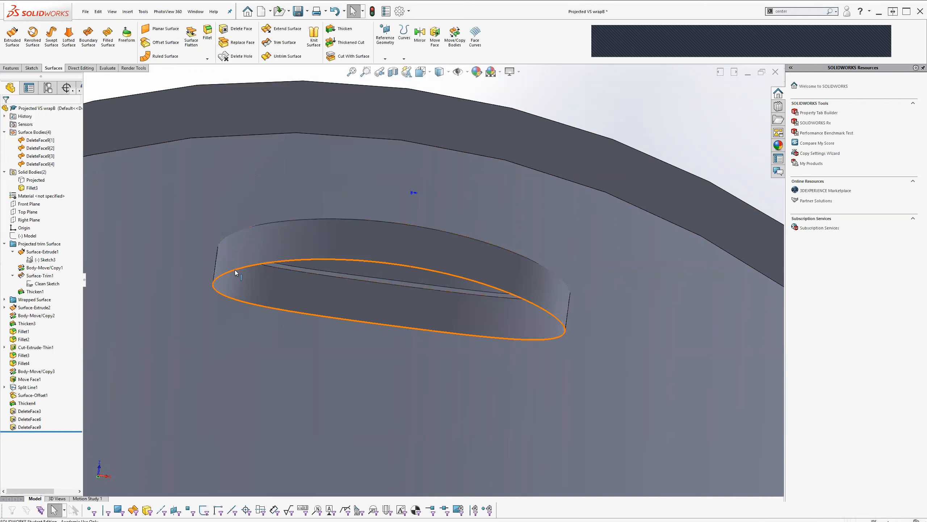
Close the flange's open underside with a Filled Surface bounded by its outer lower edge, using Contact and no Merge result
left_click(272, 279)
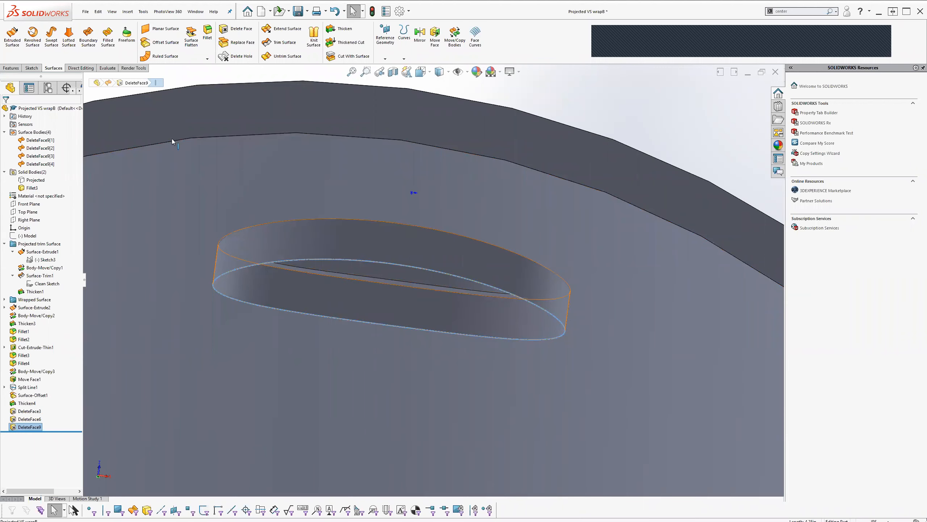
left_click(107, 40)
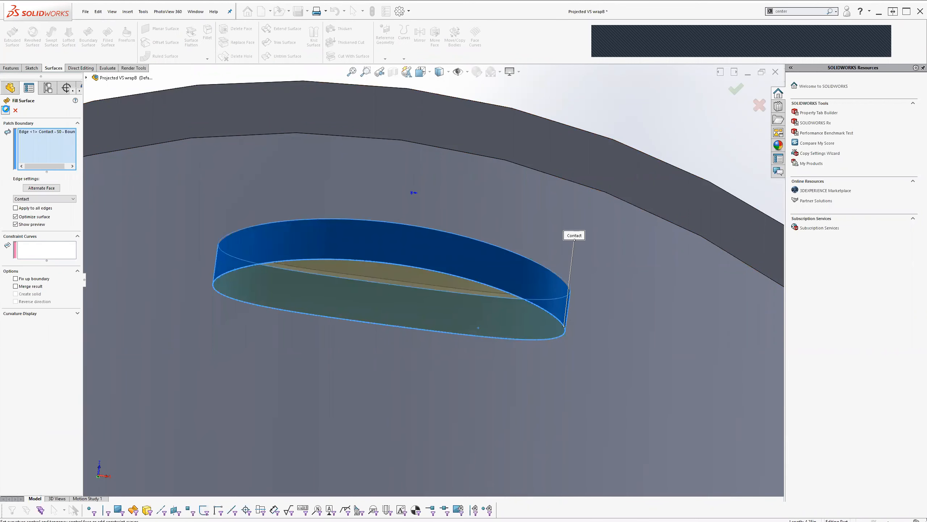
left_click(6, 109)
left_click(505, 321)
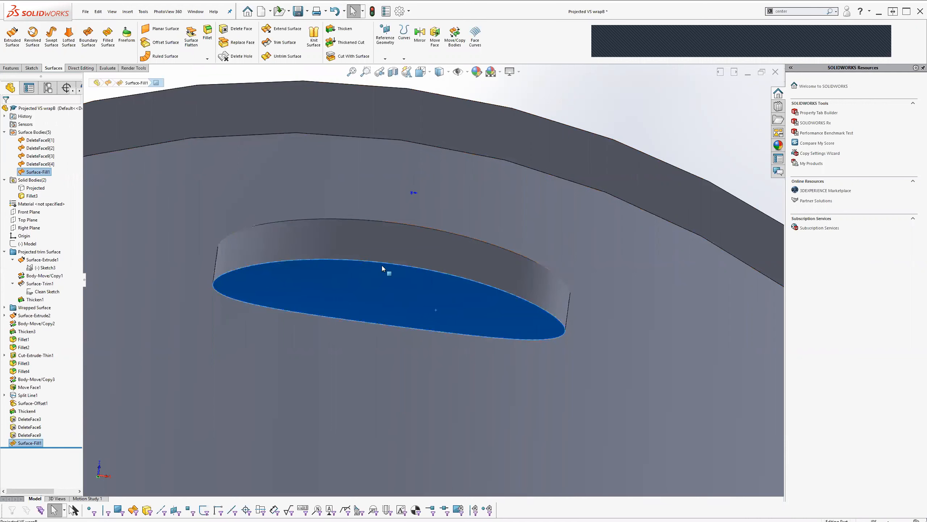
Try to knit the four DeleteFace9 surfaces and Surface-Fill1 into one solid with Knit Surface and Create solid enabled
scroll(314, 258, "up", 3)
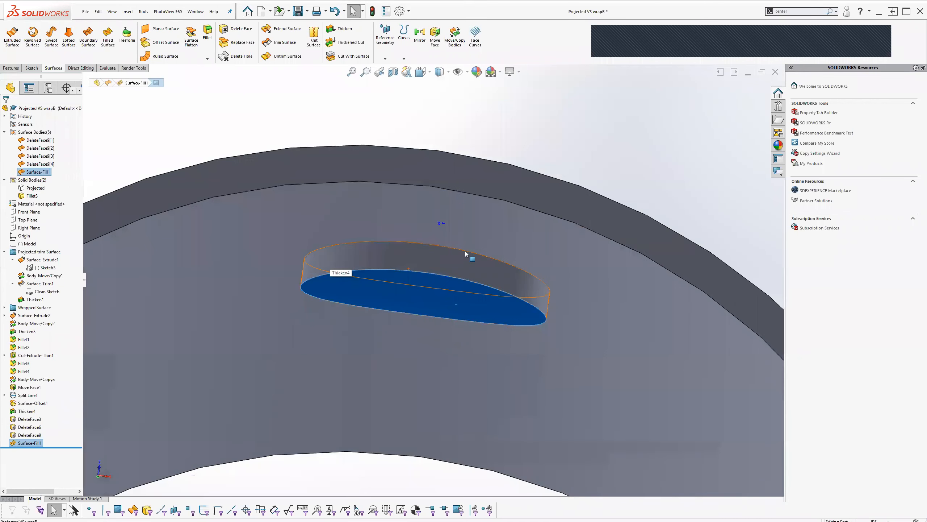
left_click_drag(53, 169, 24, 153)
left_click(25, 148, "ctrl")
left_click(23, 141, "ctrl")
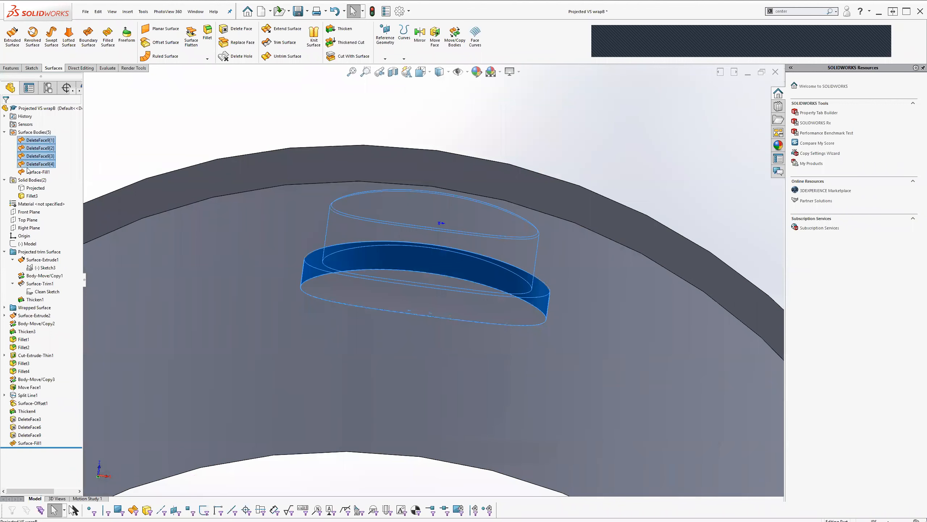
left_click(30, 172, "ctrl")
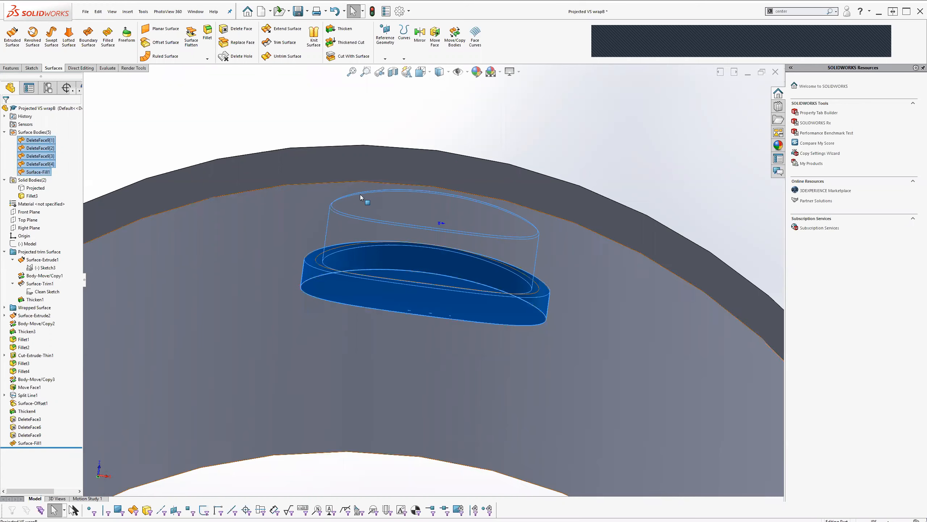
key("f")
middle_click_drag(439, 294, 418, 228)
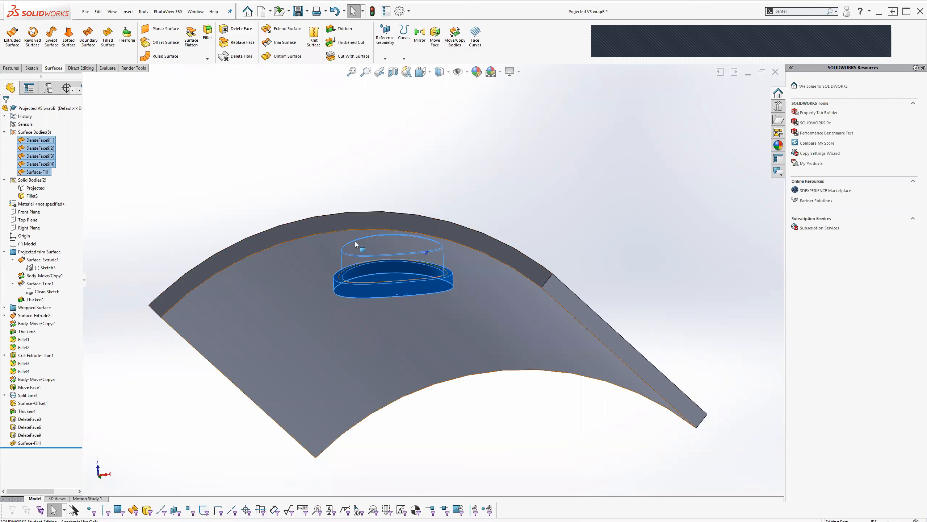
scroll(421, 274, "down", 5)
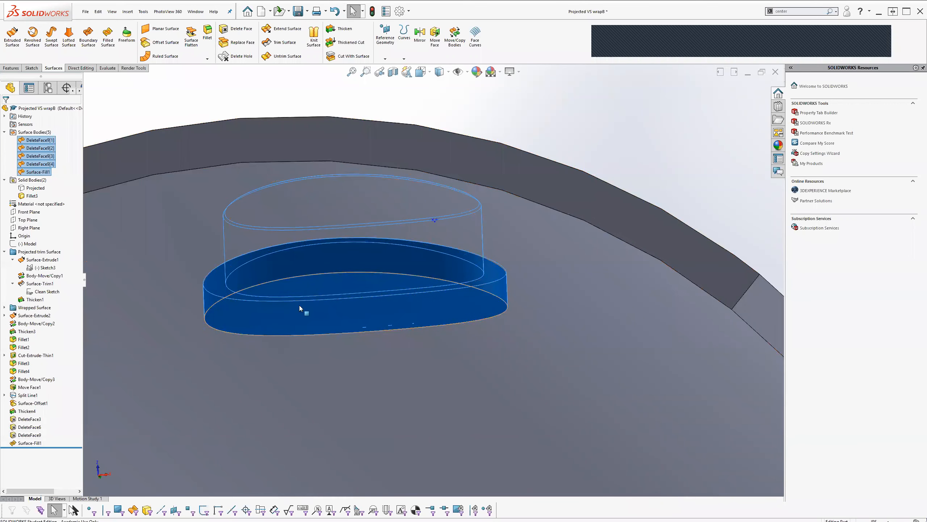
left_click(314, 35)
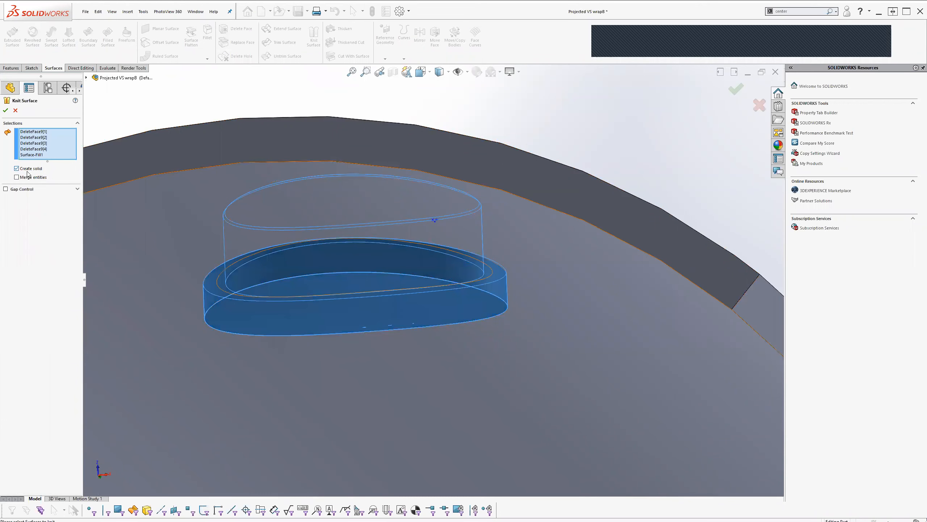
left_click(6, 111)
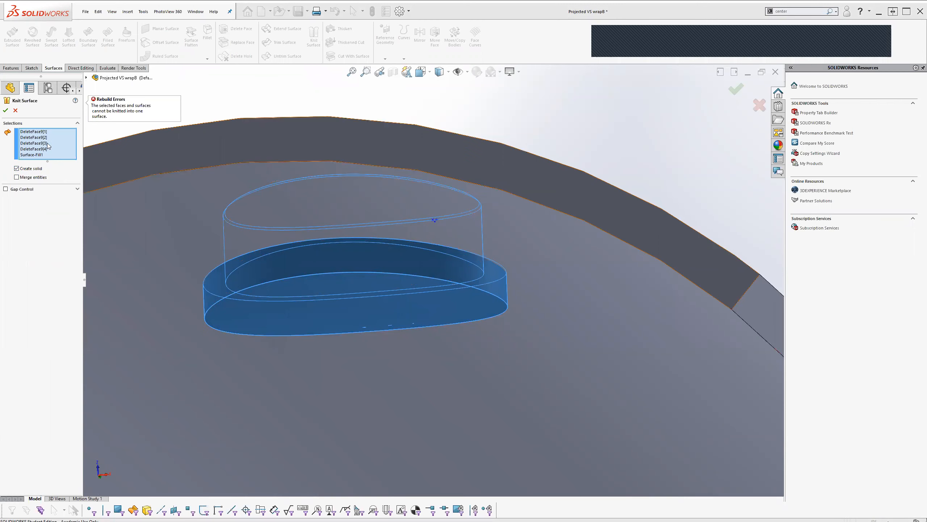
left_click(32, 178)
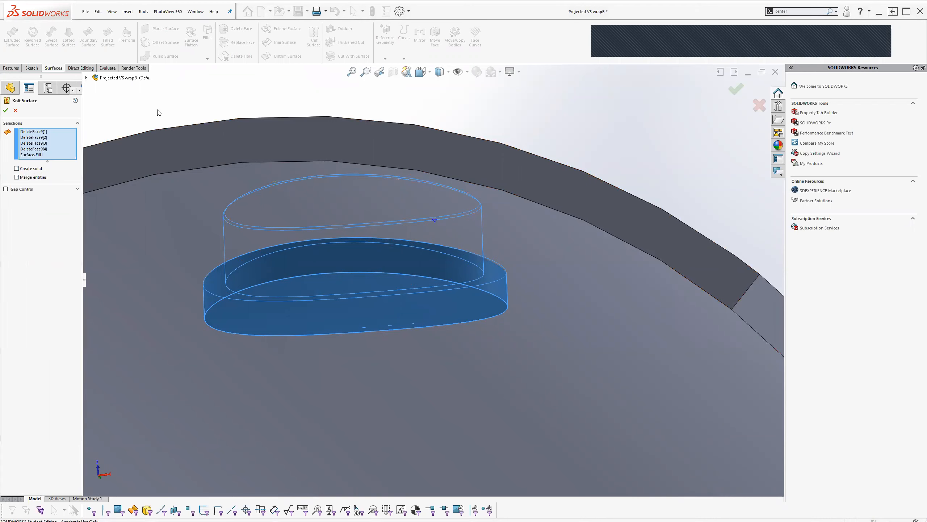
left_click(15, 111)
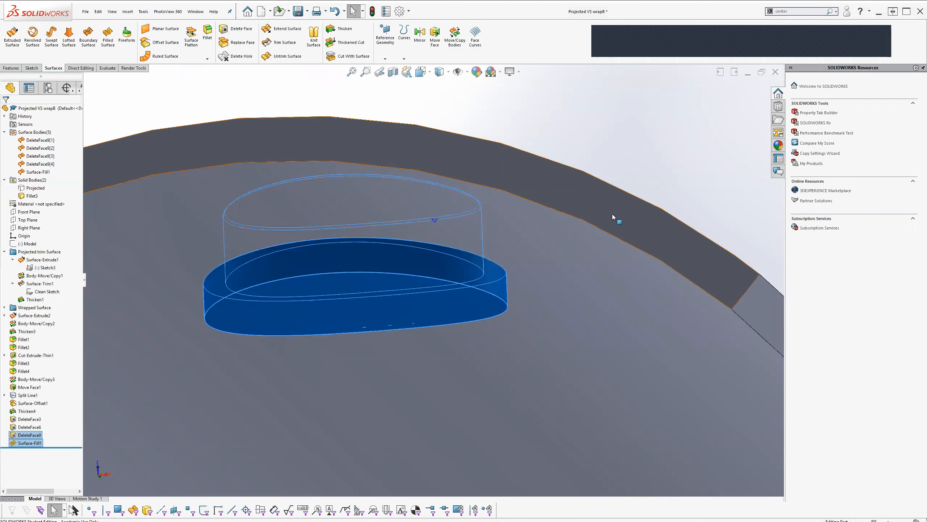
Examine the button and flange surfaces from the side and above, looking for gaps between them, and clear the selection
scroll(491, 272, "down", 6)
scroll(498, 262, "up", 4)
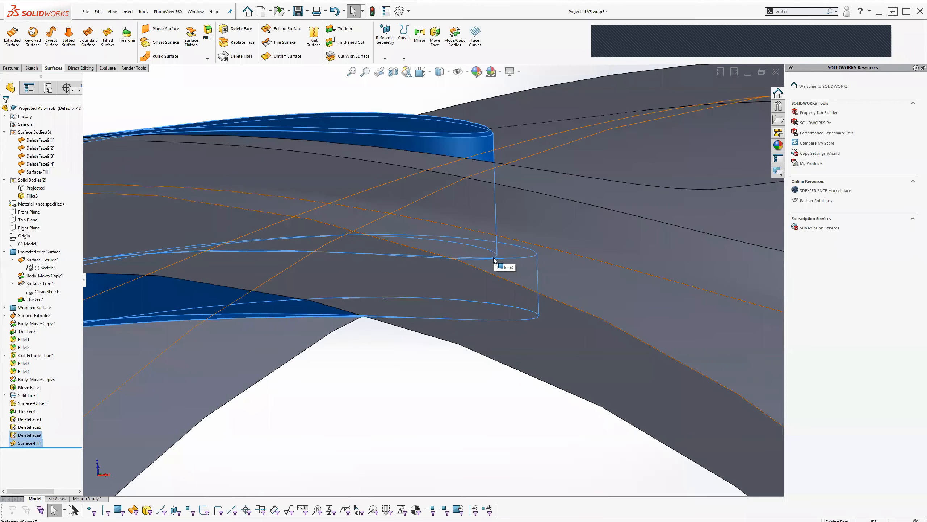
scroll(494, 260, "up", 6)
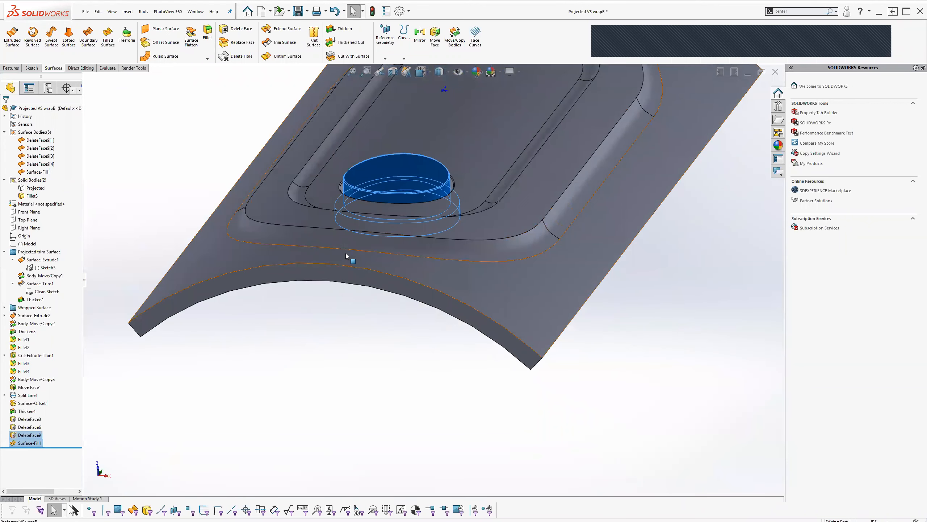
scroll(503, 175, "up", 5)
scroll(437, 219, "down", 6)
middle_click_drag(409, 385, 352, 429)
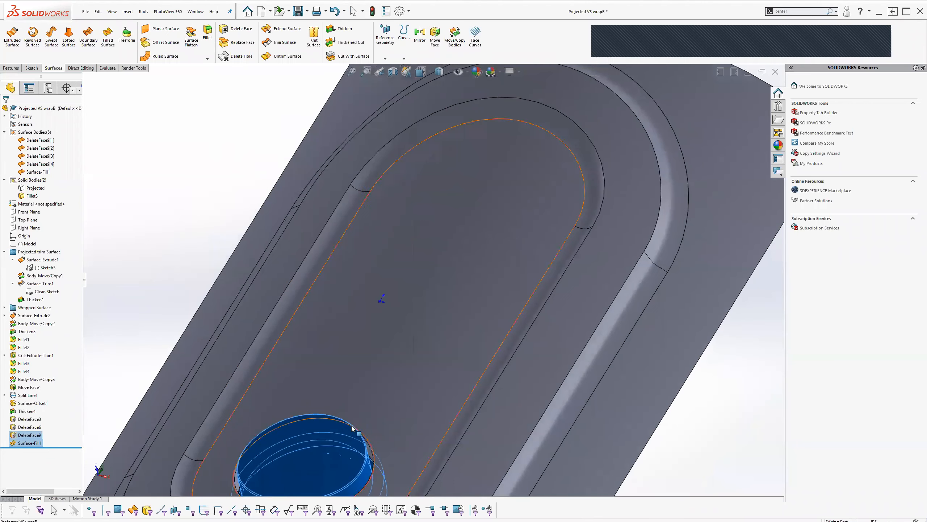
left_click(129, 292)
scroll(506, 218, "up", 5)
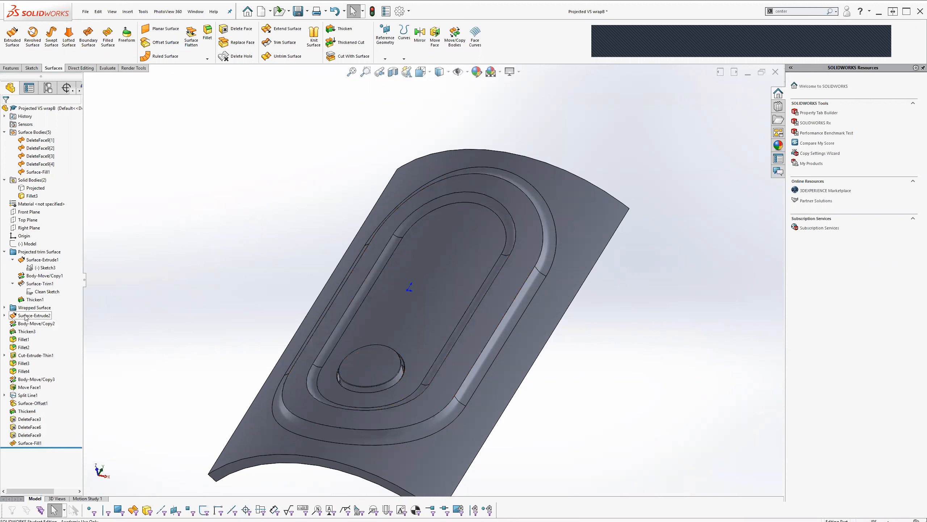
Show the Clean Sketch belonging to Surface-Trim1
left_click(52, 292)
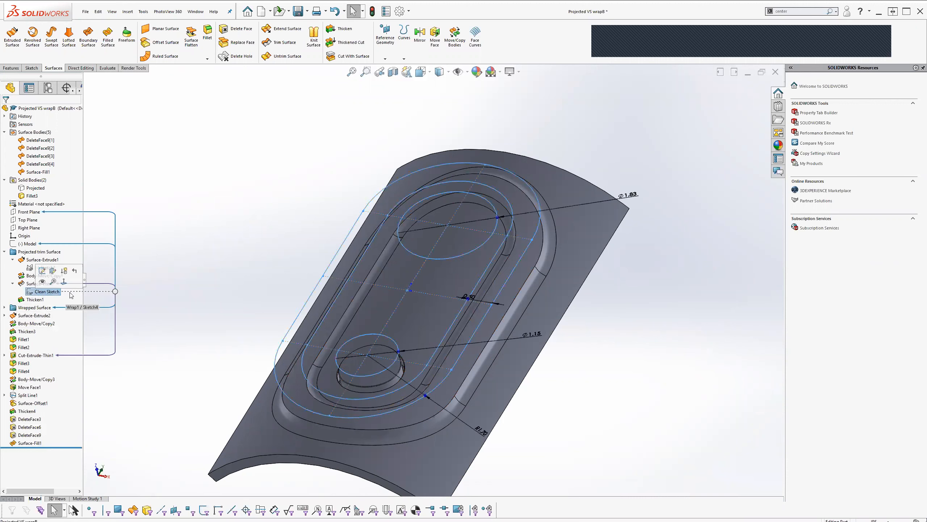
right_click(35, 289)
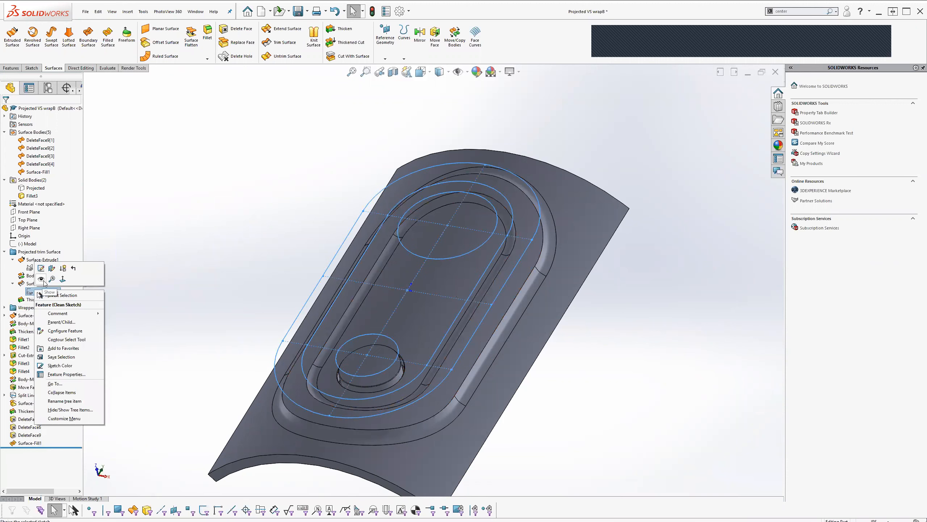
left_click(45, 278)
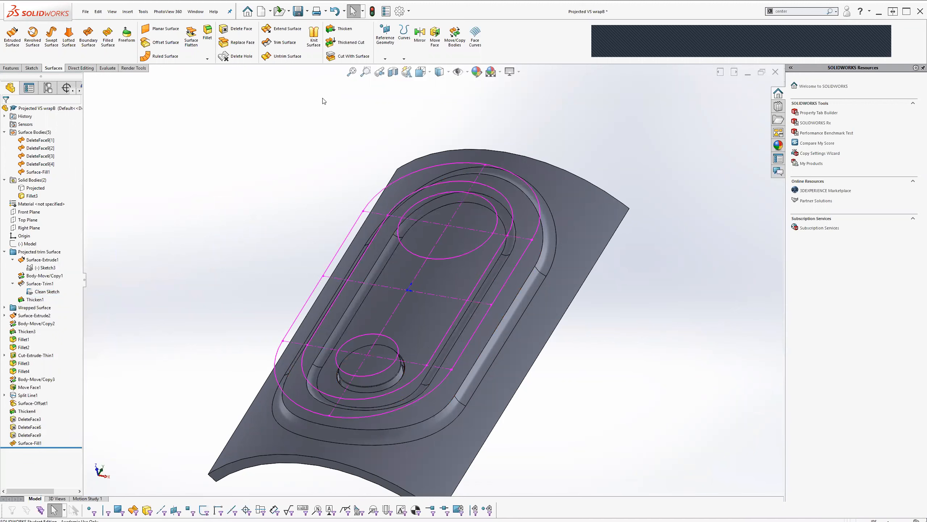
Cut the Clean Sketch's larger inner circle through the panel with Extruded Cut and hide the sketch
left_click(11, 68)
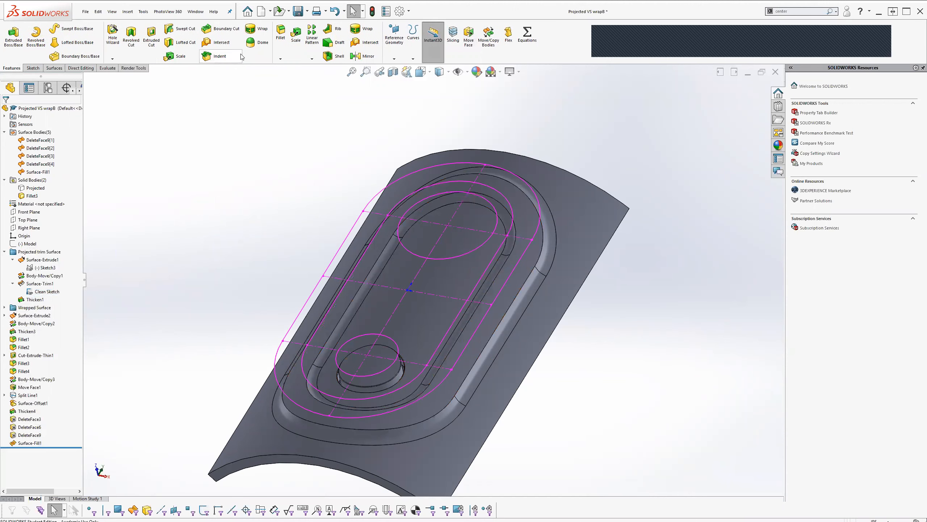
left_click(151, 37)
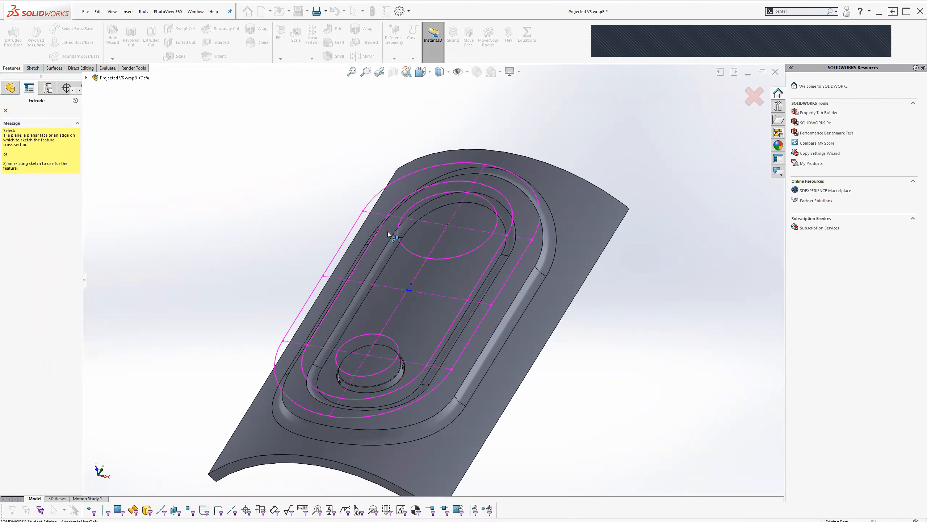
left_click(411, 252)
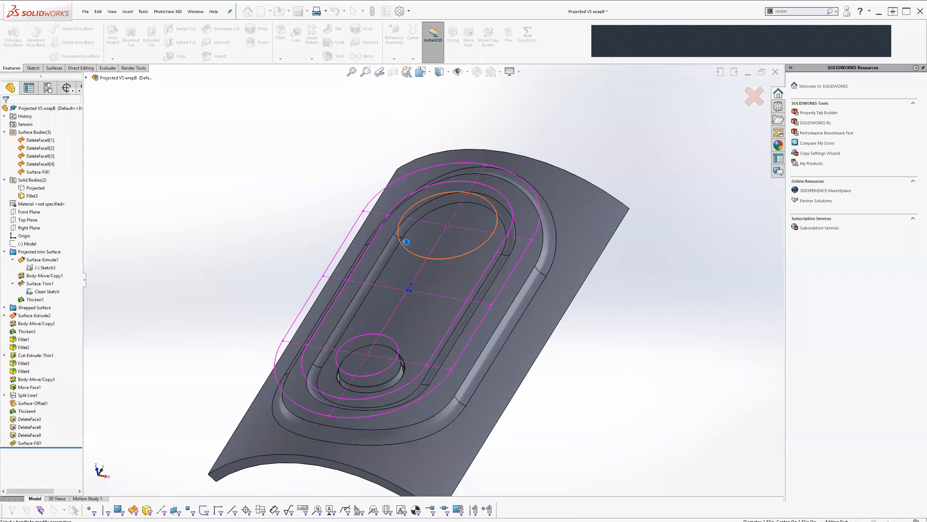
left_click(736, 90)
middle_click_drag(435, 231, 465, 192)
scroll(346, 304, "down", 5)
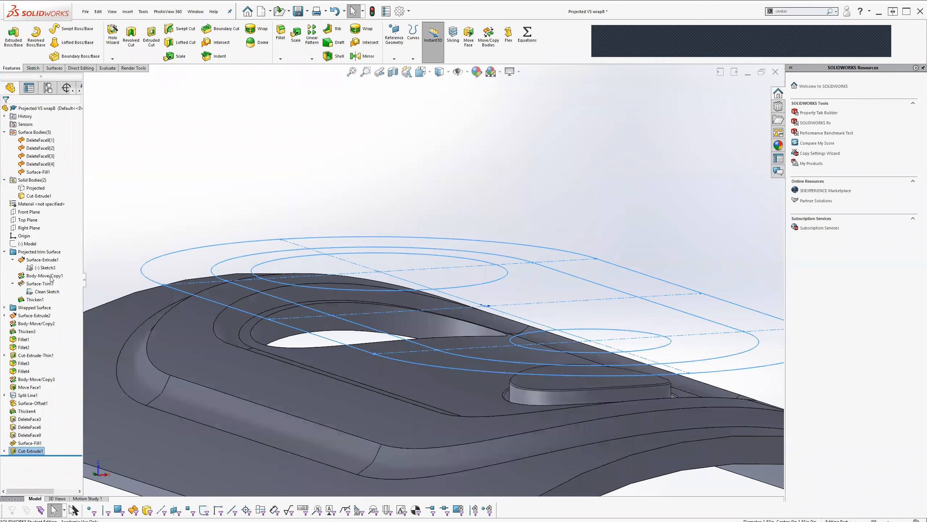
right_click(42, 292)
left_click(40, 281)
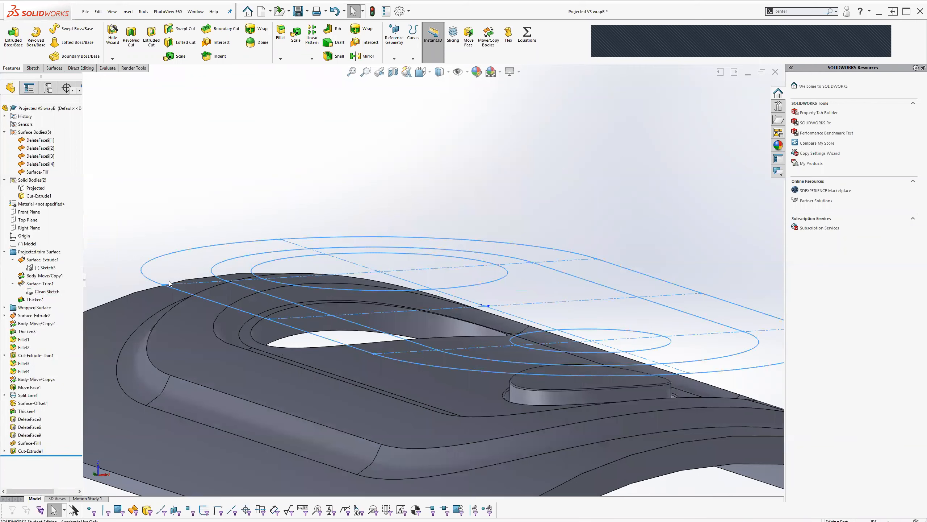
Fillet the upper edge of the large round opening with a 0.01 in radius and a 0.10 in conic radius
middle_click_drag(389, 279, 447, 356)
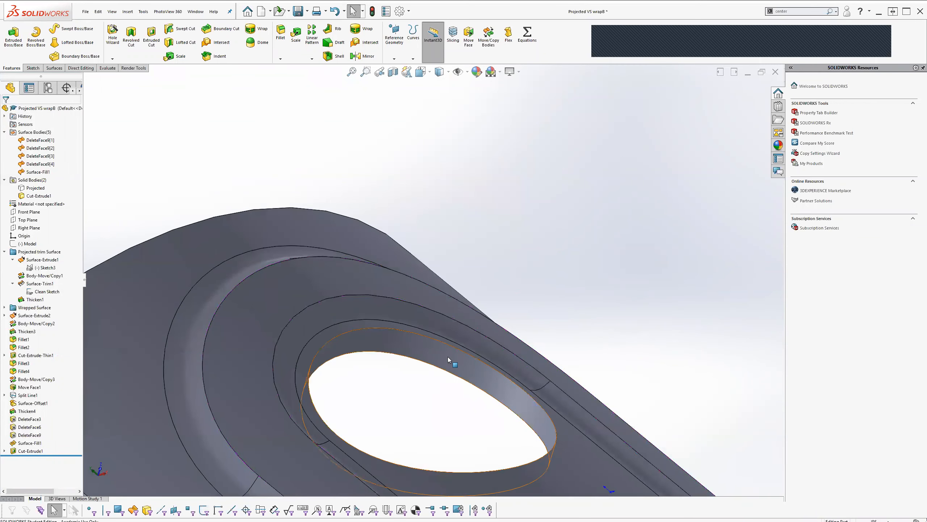
scroll(505, 367, "down", 5)
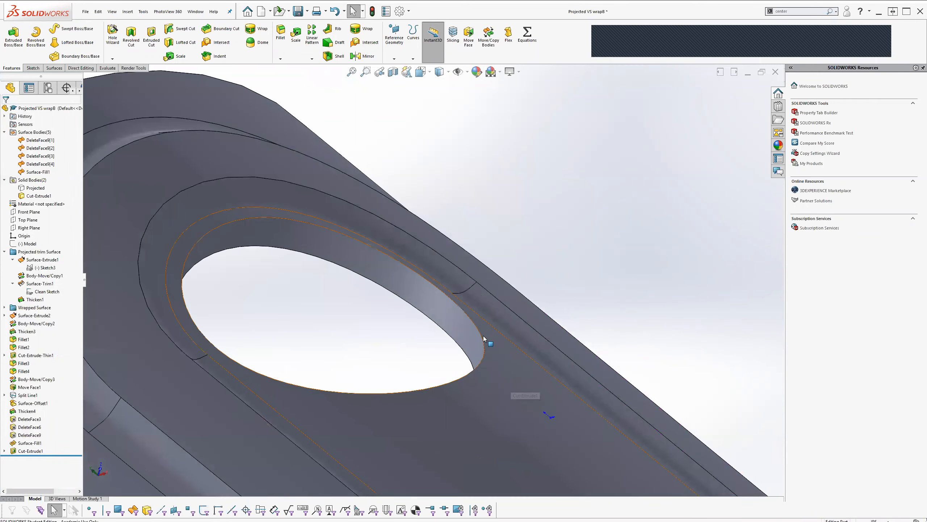
right_click(486, 333)
left_click(534, 324)
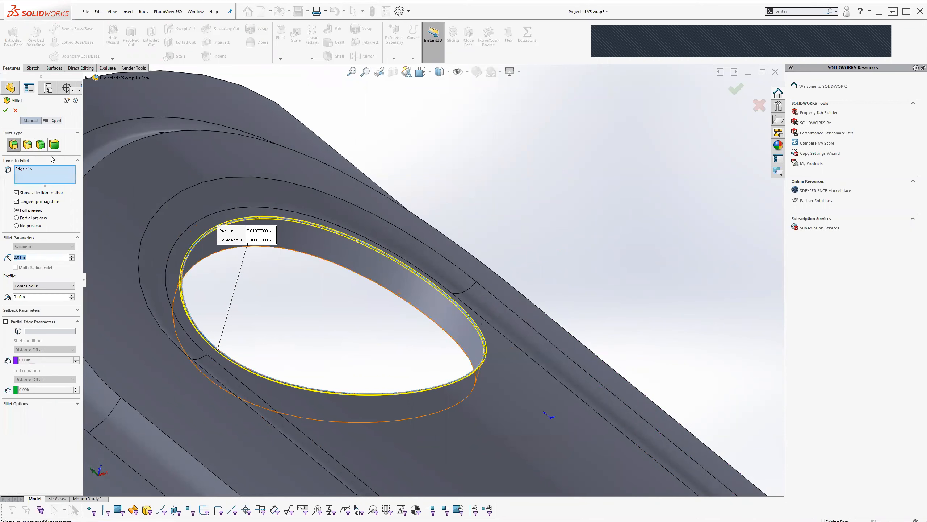
left_click(5, 110)
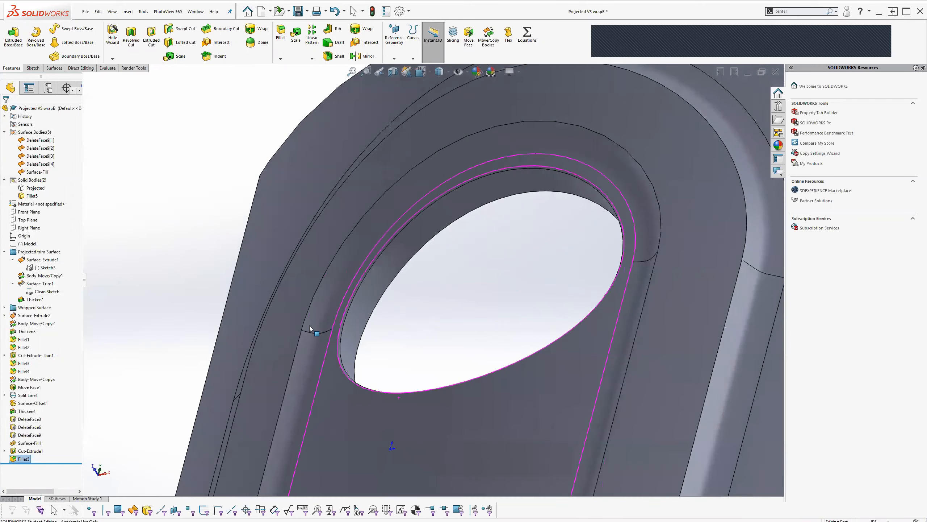
Turn on a section view cutting lengthwise through the button and the large opening
middle_click_drag(469, 276, 369, 317)
scroll(486, 272, "up", 4)
left_click(393, 72)
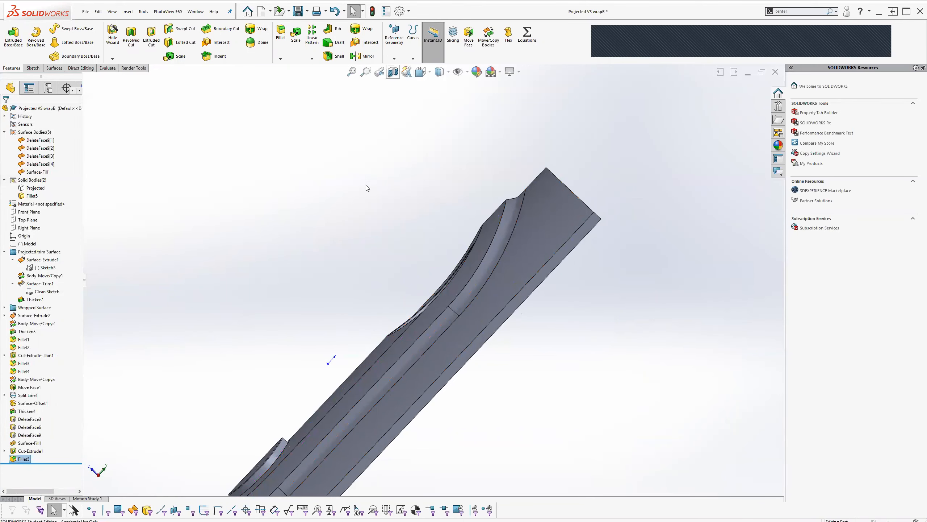
left_click(5, 112)
middle_click_drag(320, 248, 586, 187)
scroll(514, 289, "down", 5)
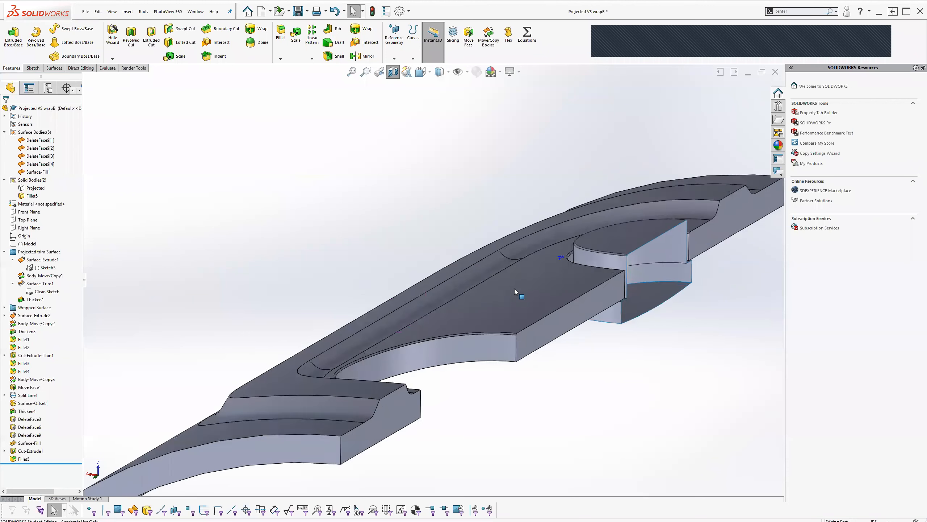
Examine the large opening's wall and curved upper and lower edges in the sectioned panel
scroll(514, 289, "down", 2)
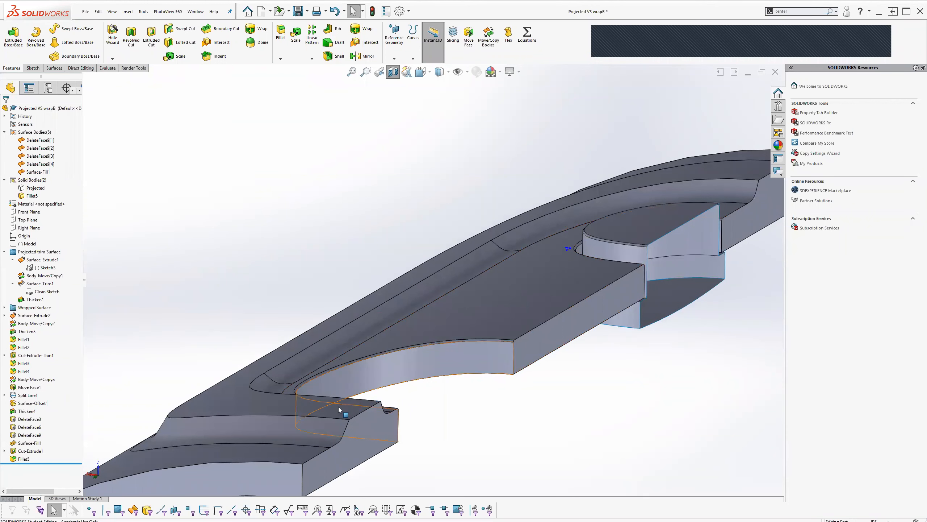
middle_click_drag(421, 356, 357, 436)
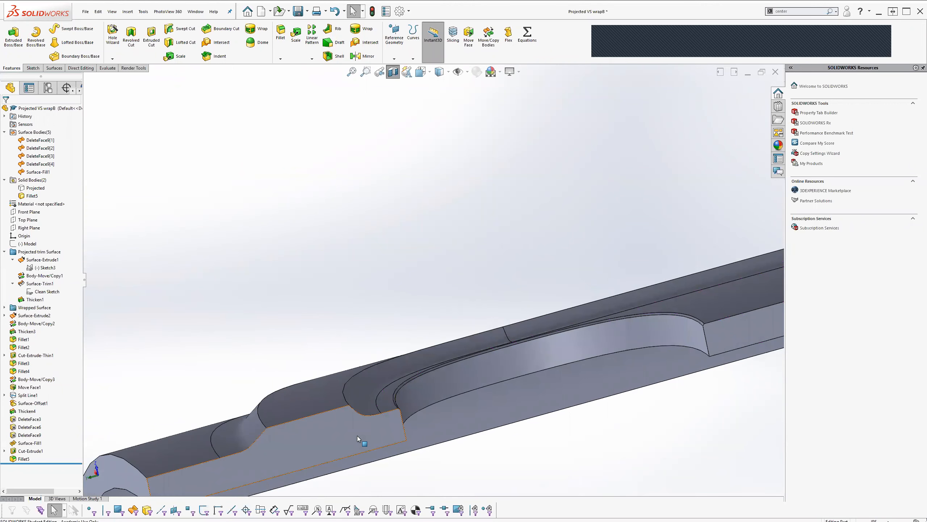
scroll(508, 312, "up", 3)
mouse_move(510, 314)
middle_mouse_down()
mouse_move(504, 321)
mouse_move(559, 386)
mouse_move(493, 354)
mouse_move(508, 309)
middle_mouse_up()
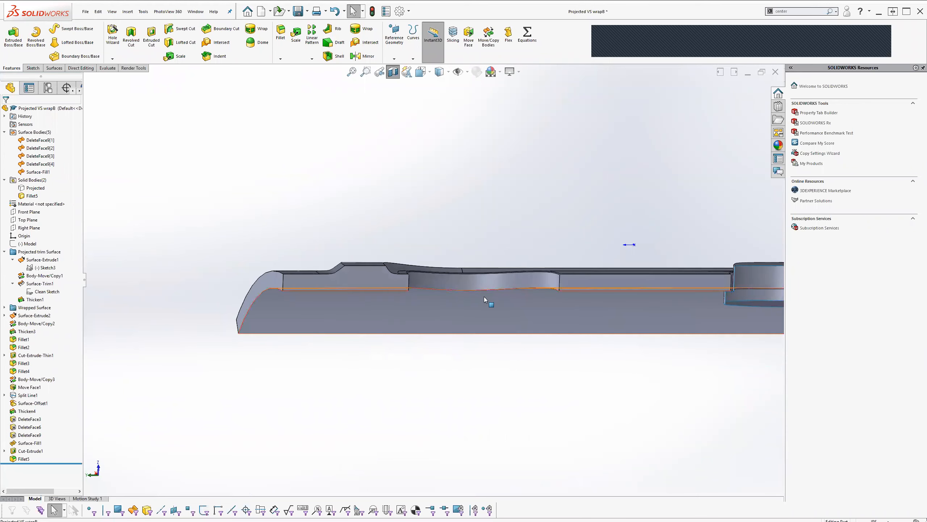
scroll(426, 283, "down", 4)
middle_click_drag(378, 286, 521, 273)
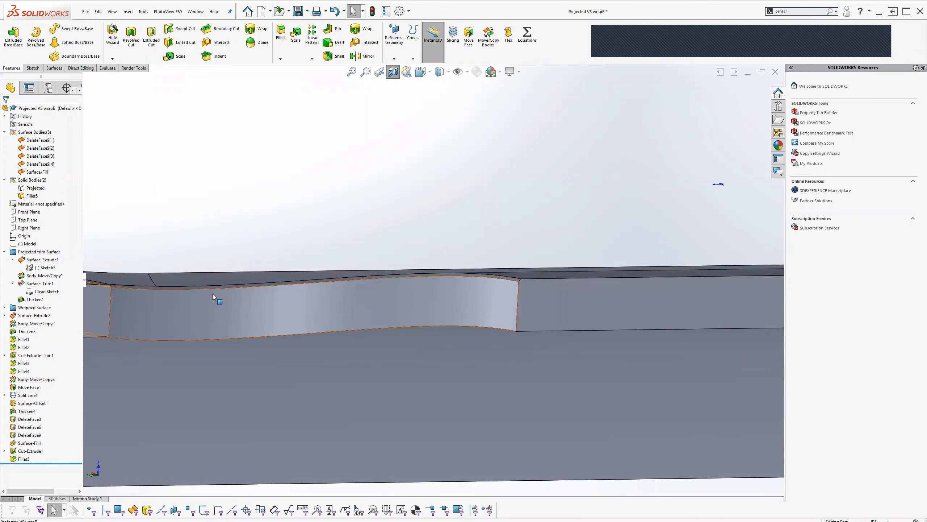
middle_click_drag(191, 293, 188, 266)
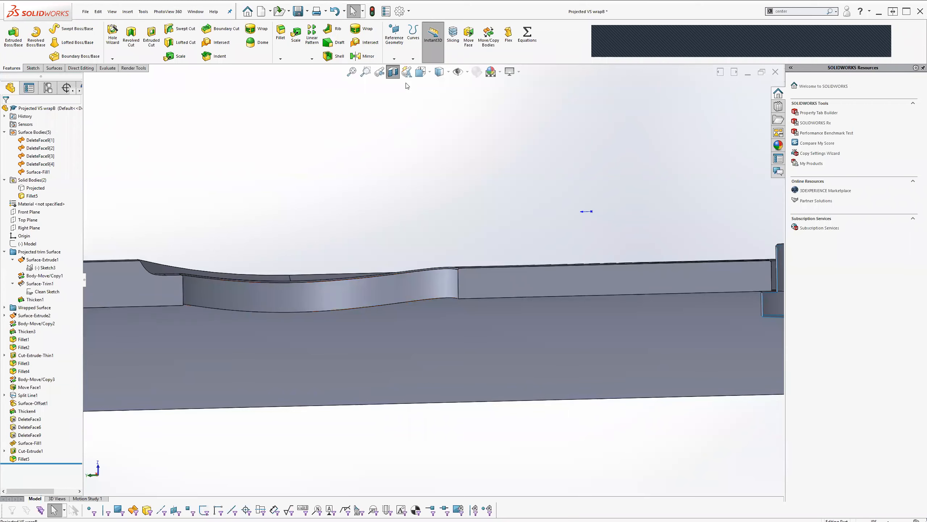
Orient the sectioned model to the Left view and start a new sketch on the Right Plane
left_click(421, 72)
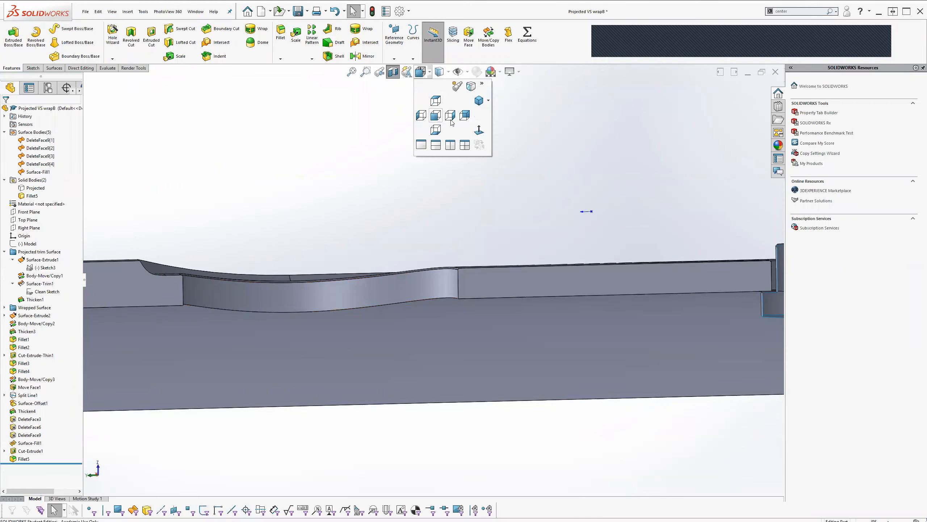
left_click(422, 116)
scroll(429, 158, "down", 5)
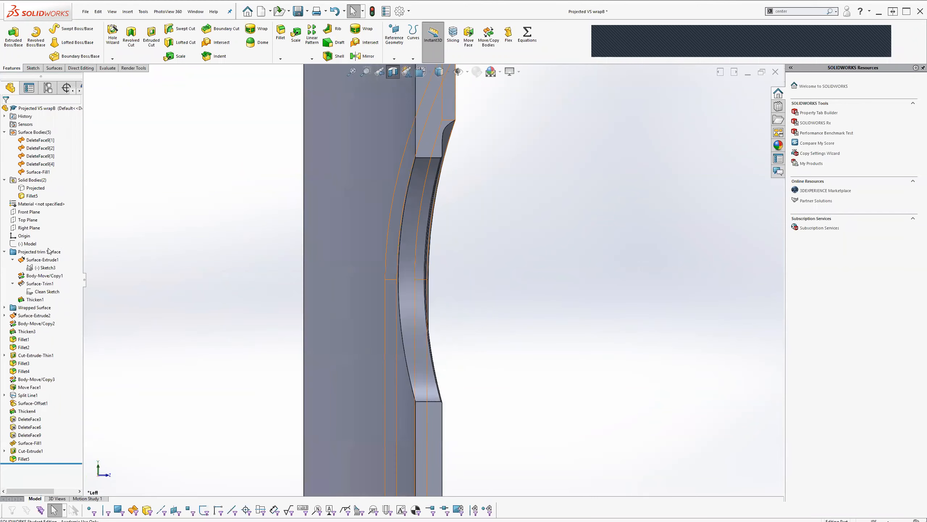
left_click(31, 226)
left_click(36, 216)
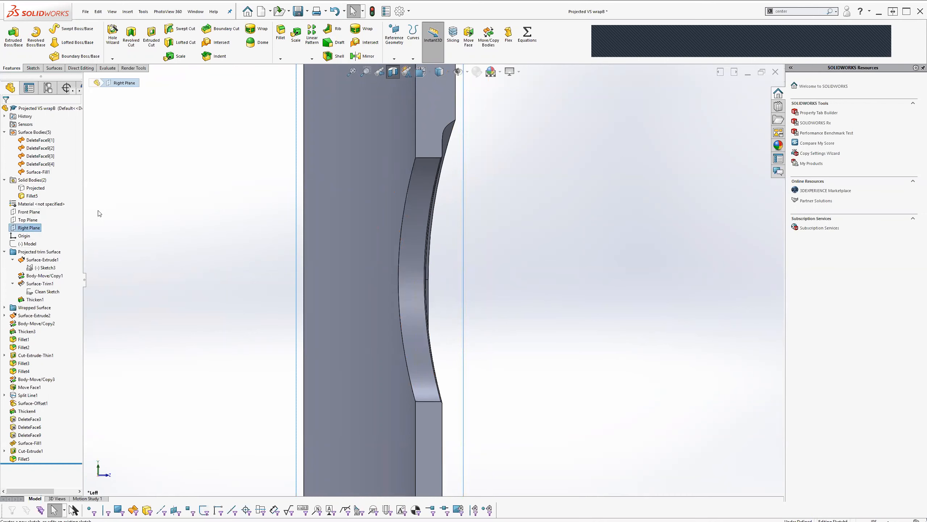
Sketch a horizontal construction line about 1.22 in long, running outward from the outer edge of the large opening at its mid-height
left_click(50, 42)
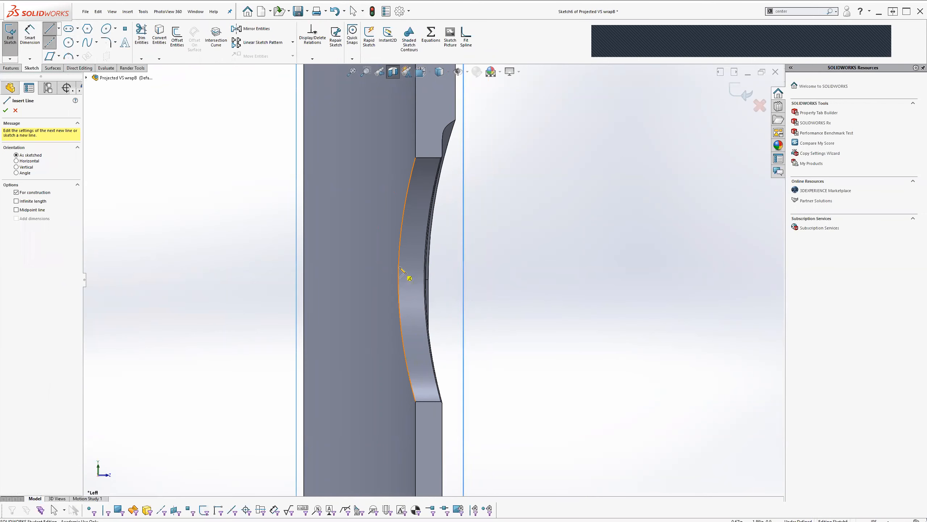
left_click(428, 279)
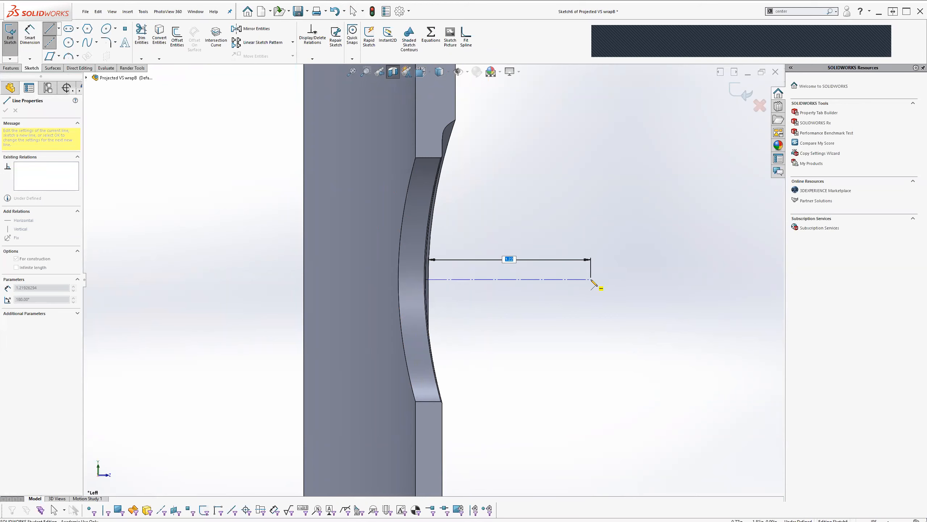
left_click(591, 280)
key("Escape")
scroll(436, 279, "down", 5)
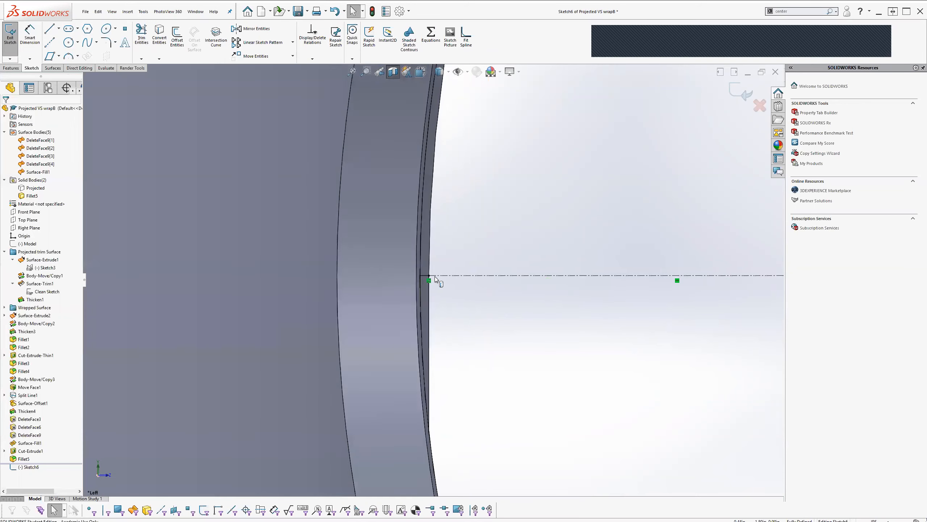
scroll(449, 276, "up", 4)
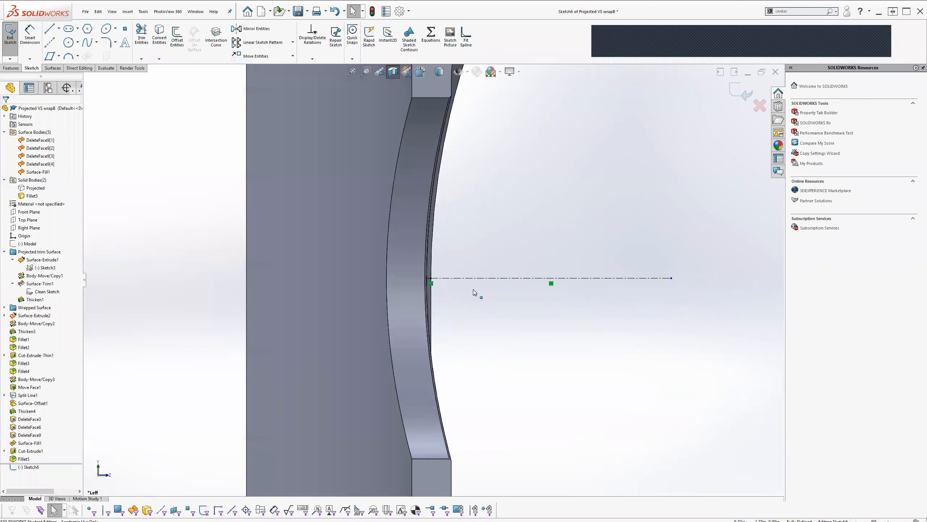
Sketch a horizontal line about 0.67 in long across the panel thickness at the large opening's upper end
key("Left")
key("Left")
key("Left")
key("Left")
key("Left")
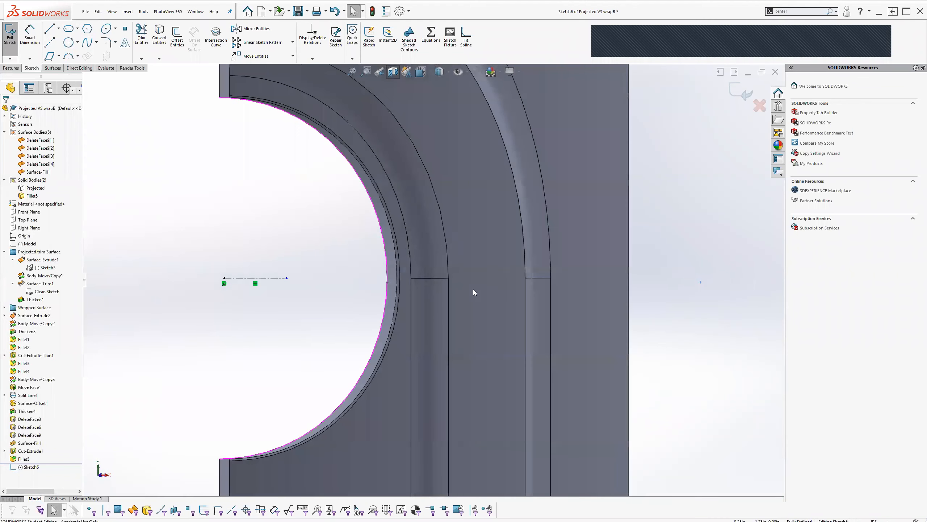
key("ctrl+3")
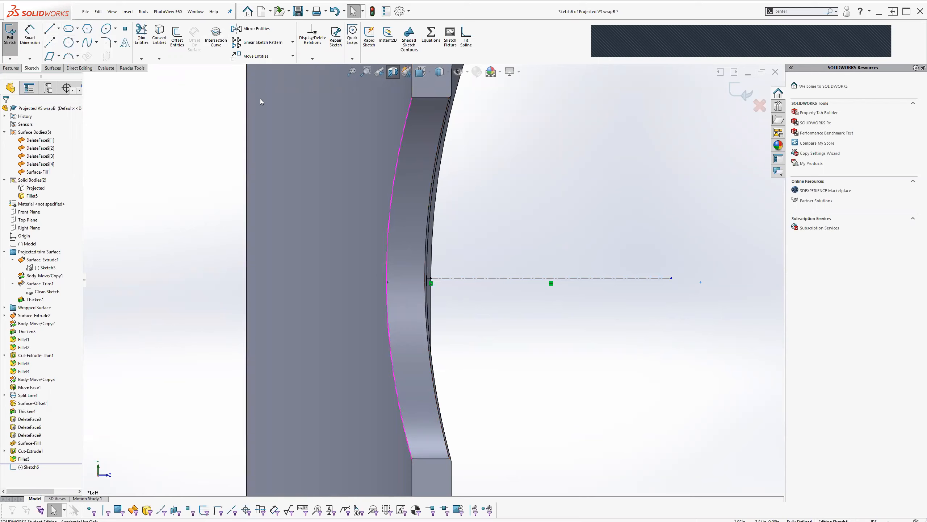
left_click(49, 32)
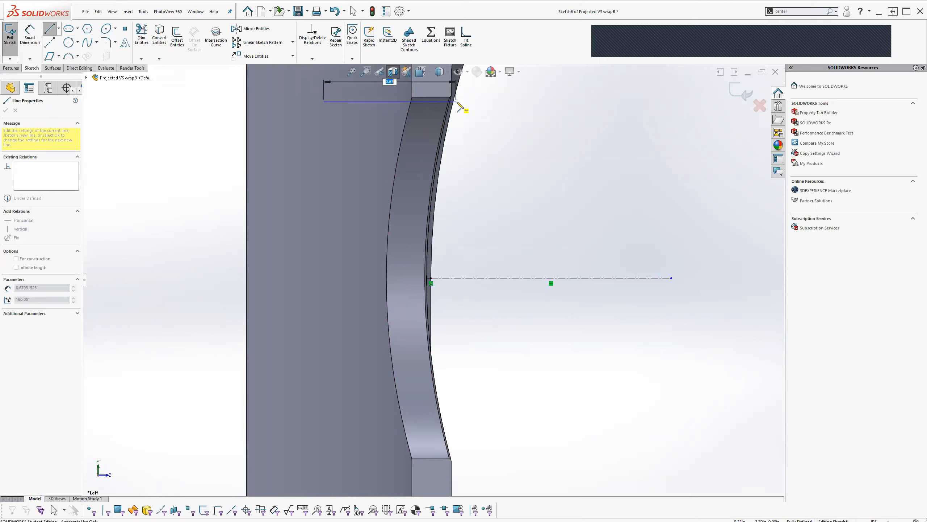
left_click(456, 102)
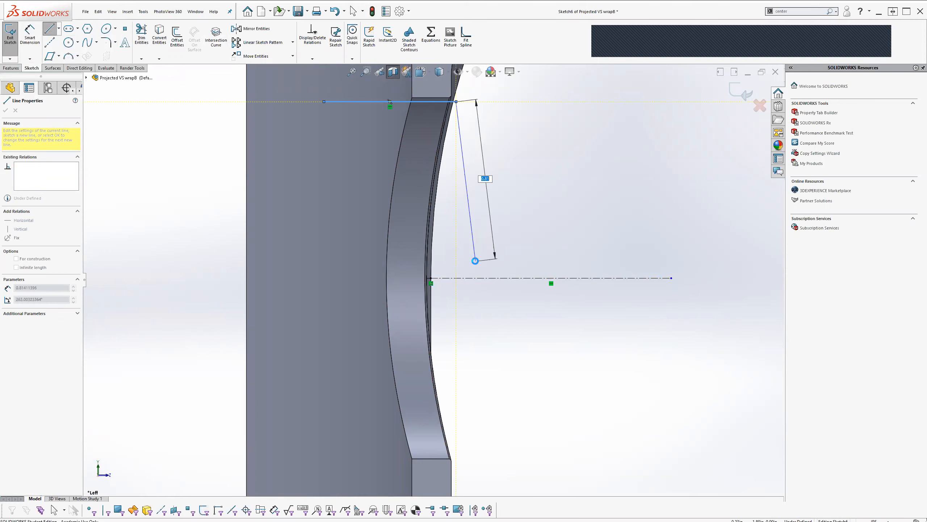
key("Escape")
Sketch a vertical construction line about 0.36 in long, running down from the horizontal centerline just outside the panel
key("l")
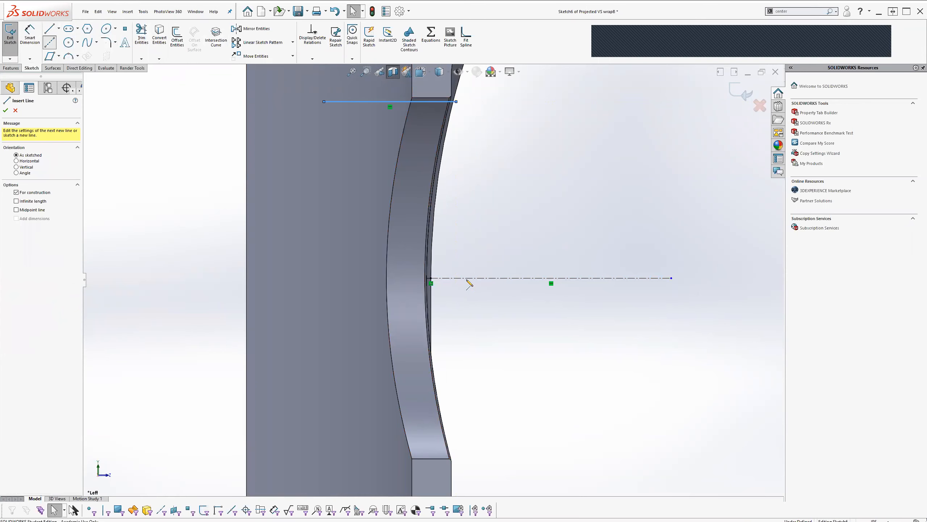
left_click(469, 278)
left_click(468, 349)
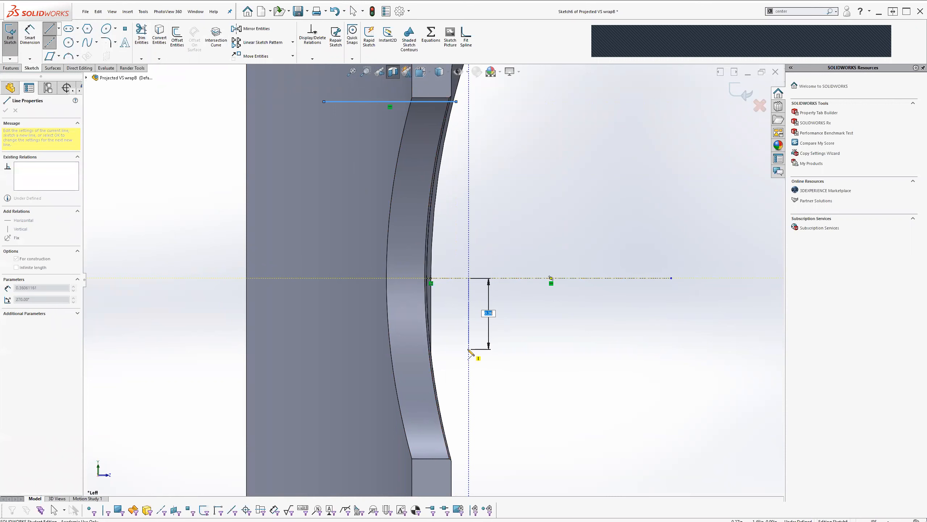
key("Escape")
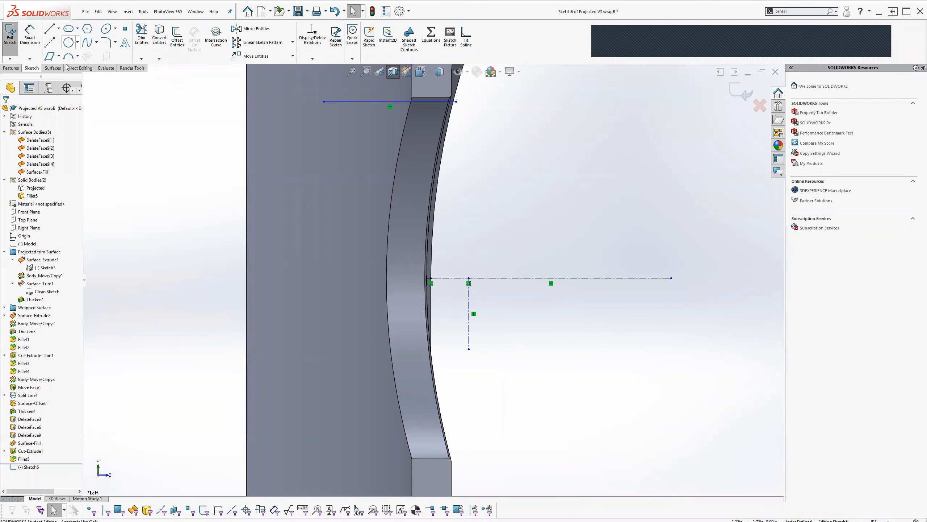
Draw a tangent arc from the vertical construction line's upper end to the outer end of the upper horizontal line
left_click(77, 56)
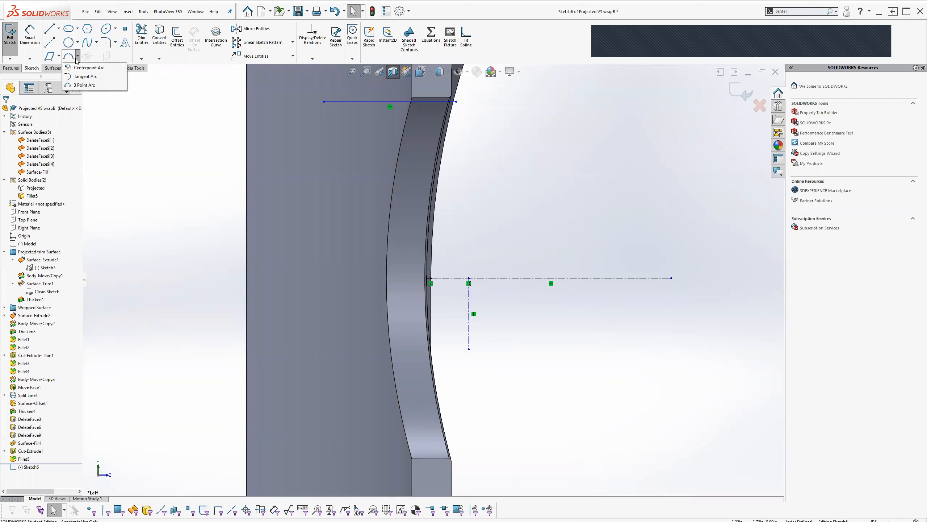
left_click(90, 78)
left_click(469, 278)
left_click(457, 101)
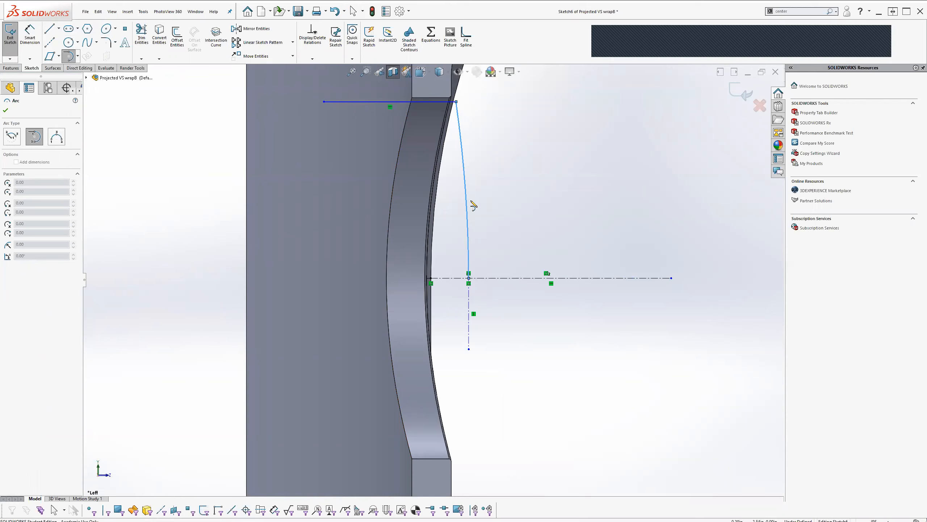
left_click(60, 56)
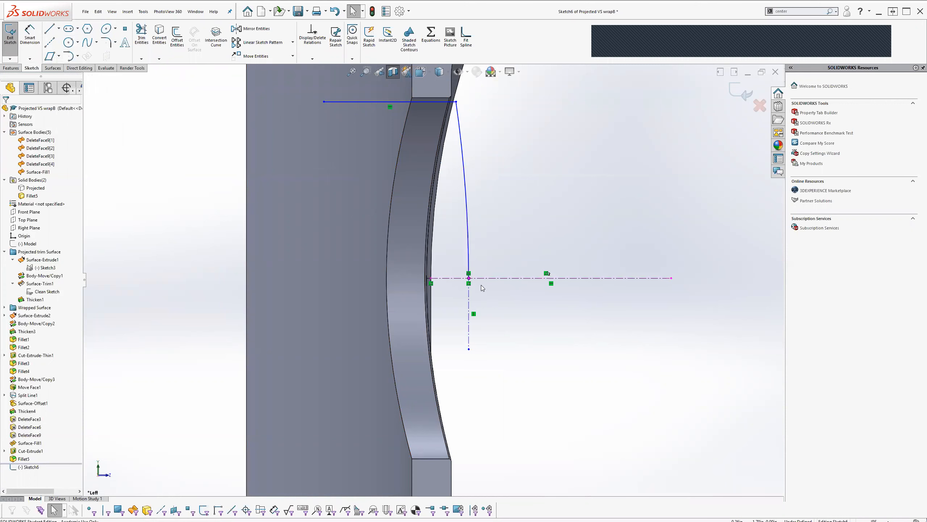
Create an intersection curve between the sketch plane and the curved fillet face just above the large opening
scroll(476, 212, "up", 4)
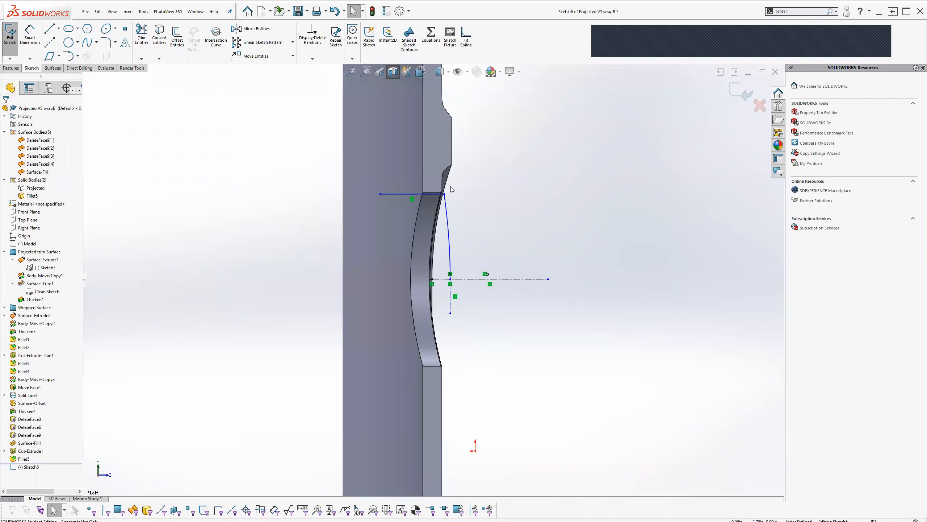
scroll(453, 190, "down", 2)
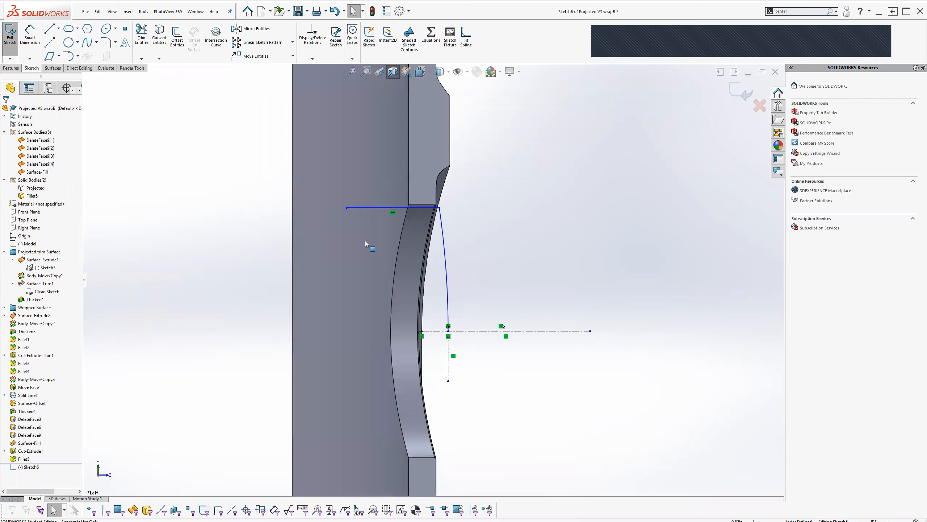
left_click(449, 155)
left_click(447, 171)
left_click(439, 190, "ctrl")
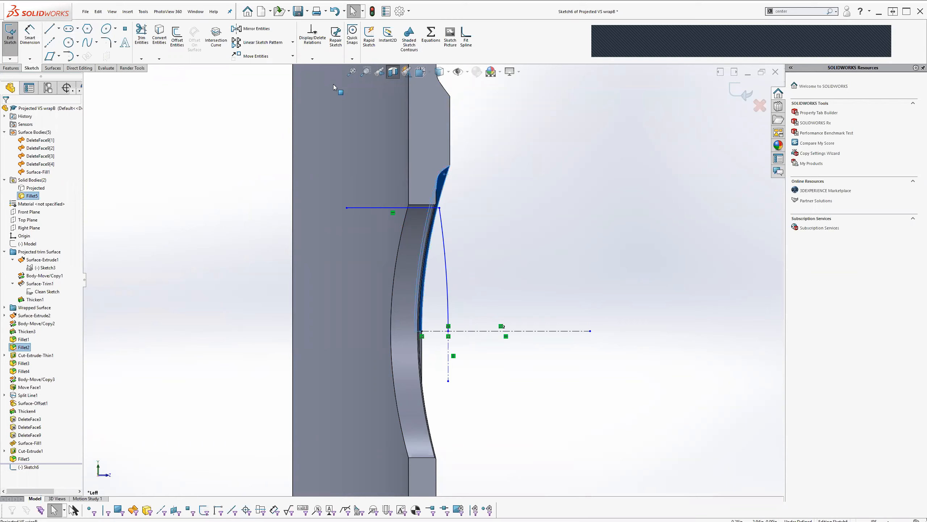
left_click(218, 50)
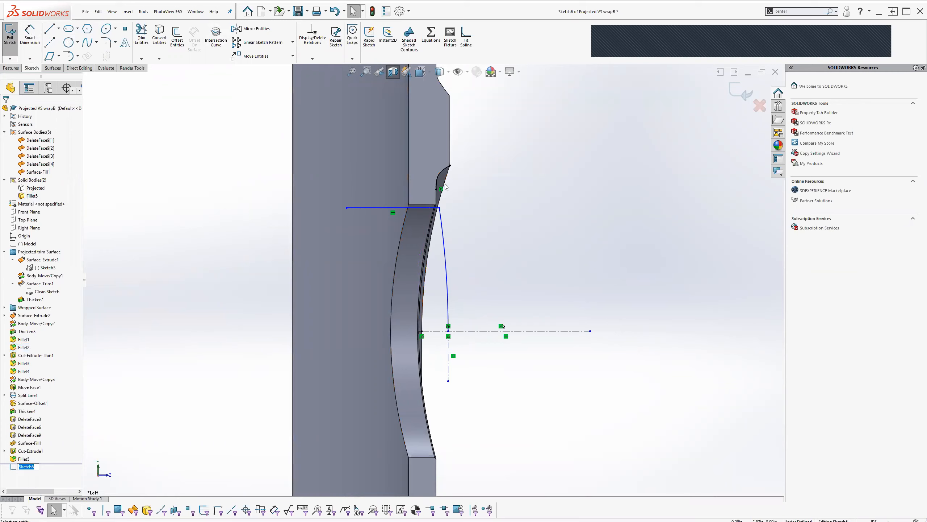
Convert the intersection curve on the fillet face above the opening to construction geometry
scroll(450, 166, "down", 2)
middle_click_drag(467, 195, 434, 186)
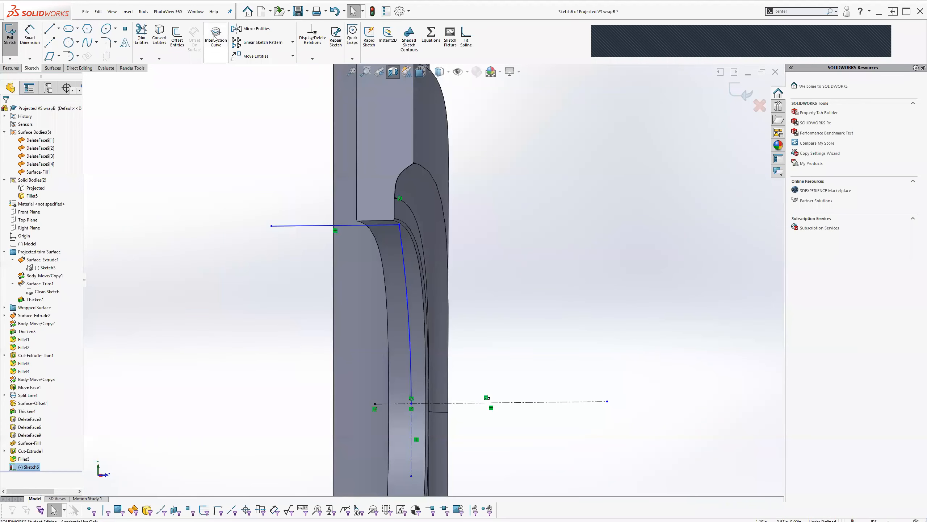
left_click(420, 190)
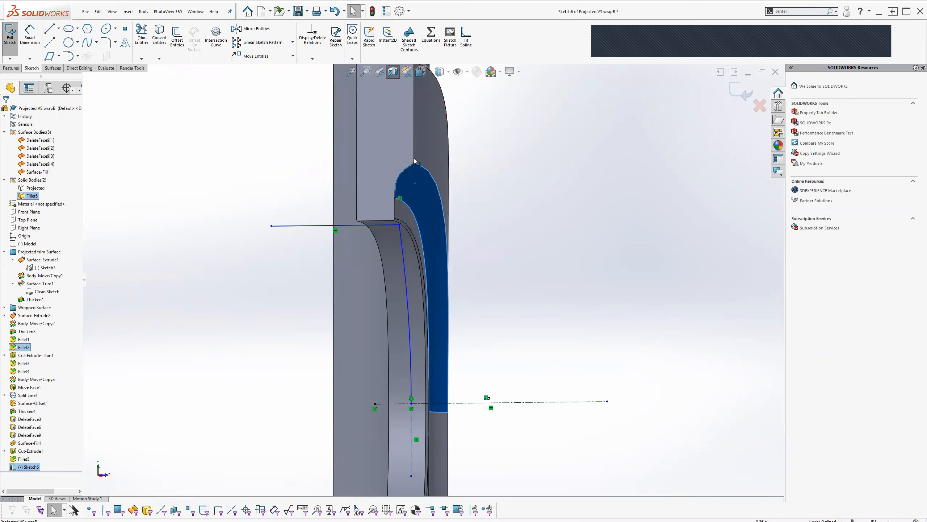
right_click(404, 173)
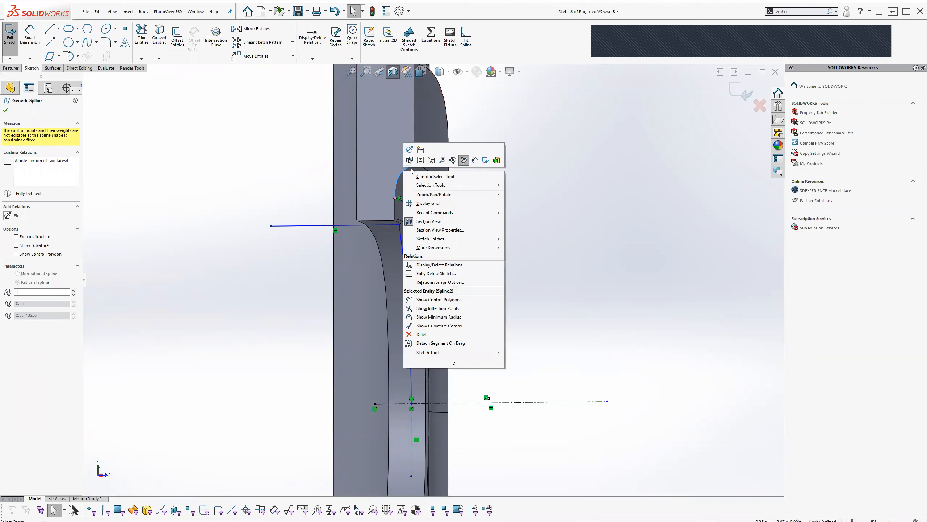
left_click(412, 171)
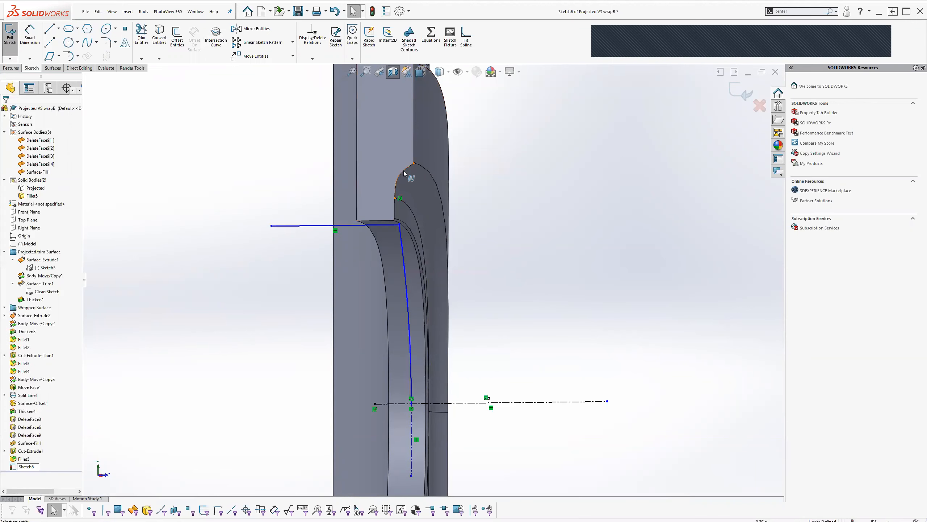
middle_click_drag(483, 282, 504, 276)
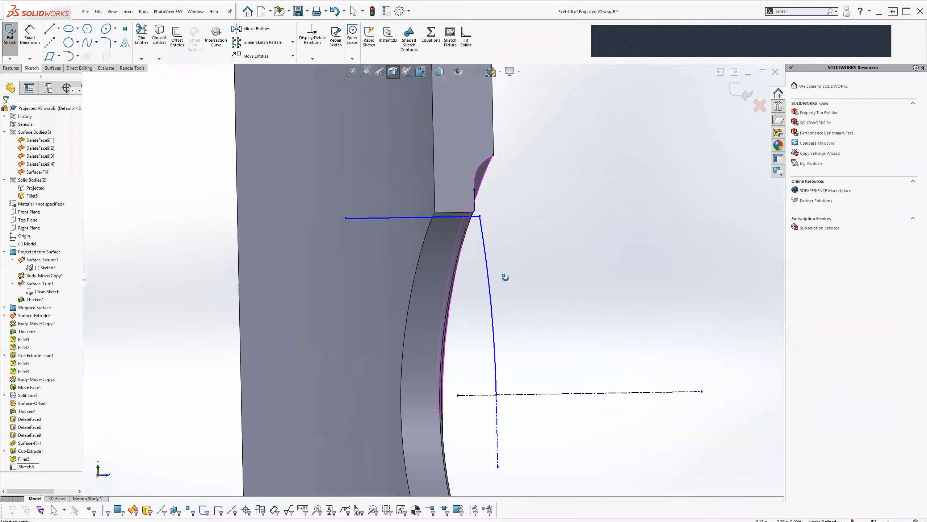
Try to make the short vertical construction line coincident with the intersection curve's upper endpoint
left_click(497, 417)
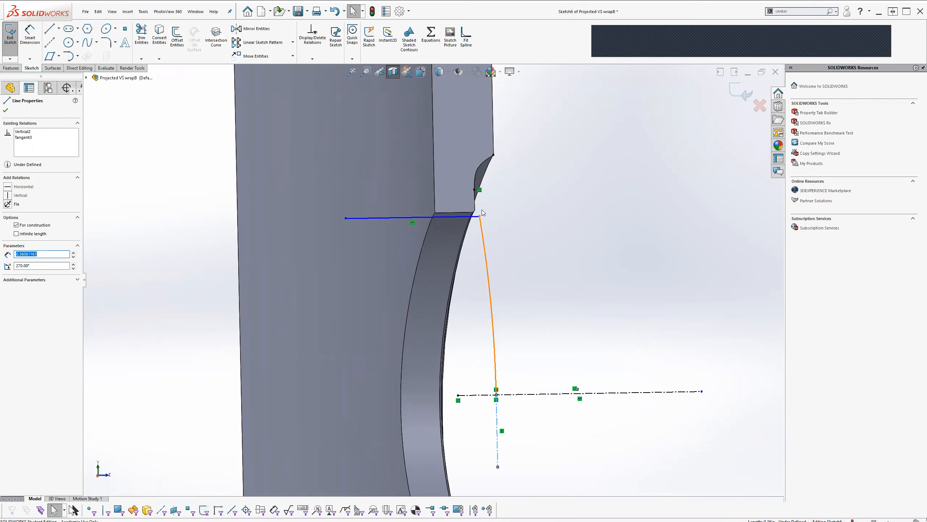
left_click(494, 156, "ctrl")
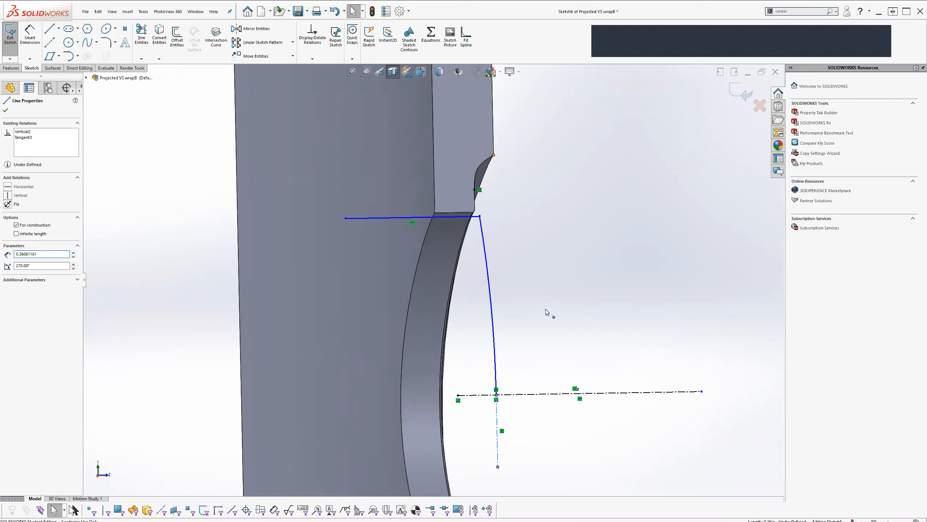
right_click(499, 415)
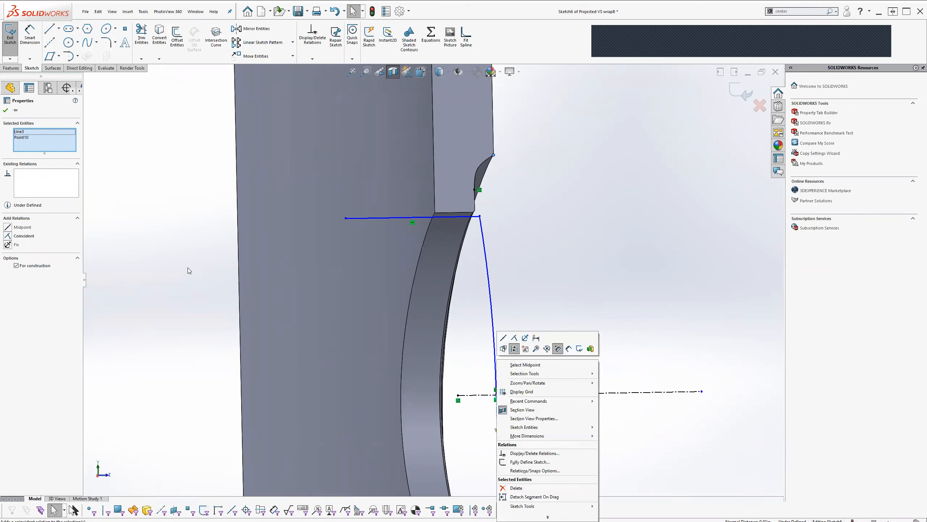
left_click(10, 237)
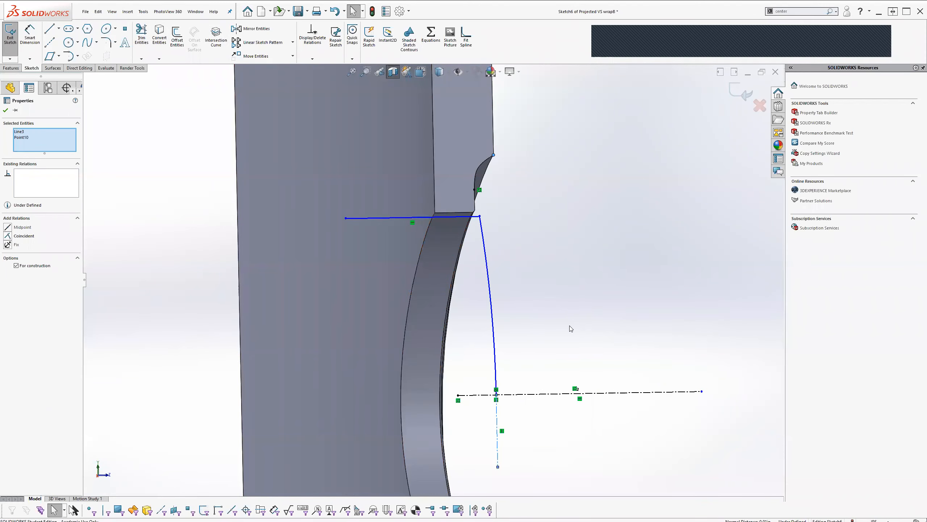
In the Left view, sketch a vertical construction line about 1.17 in long from the intersection curve's upper endpoint down to near the centerline
scroll(554, 331, "up", 5)
middle_click_drag(503, 288, 531, 248)
left_click(421, 71)
left_click(421, 116)
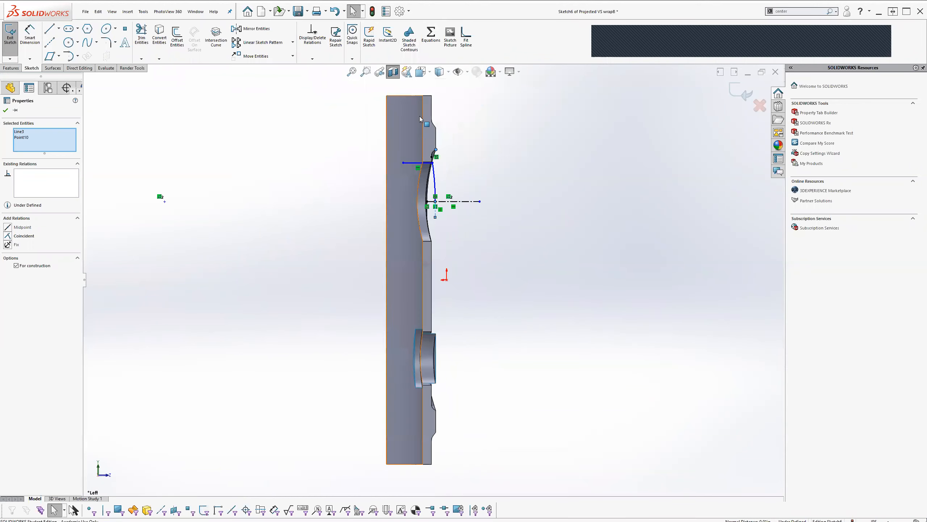
scroll(397, 176, "down", 6)
left_click(51, 43)
left_click(408, 144)
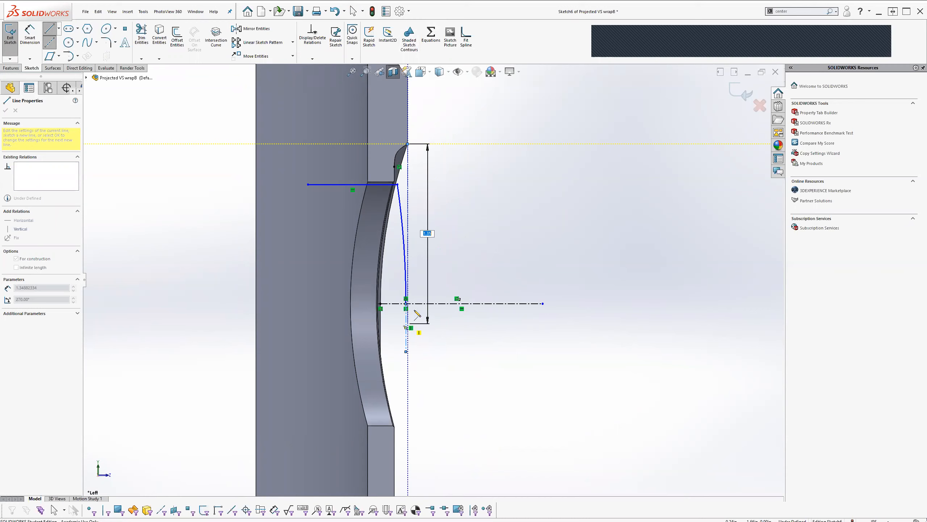
left_click(406, 299)
scroll(414, 222, "down", 2)
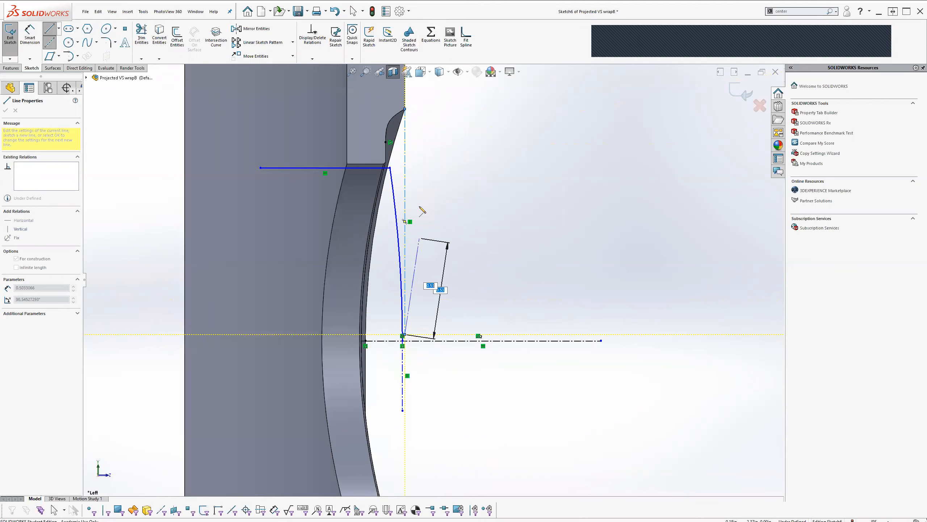
key("Escape")
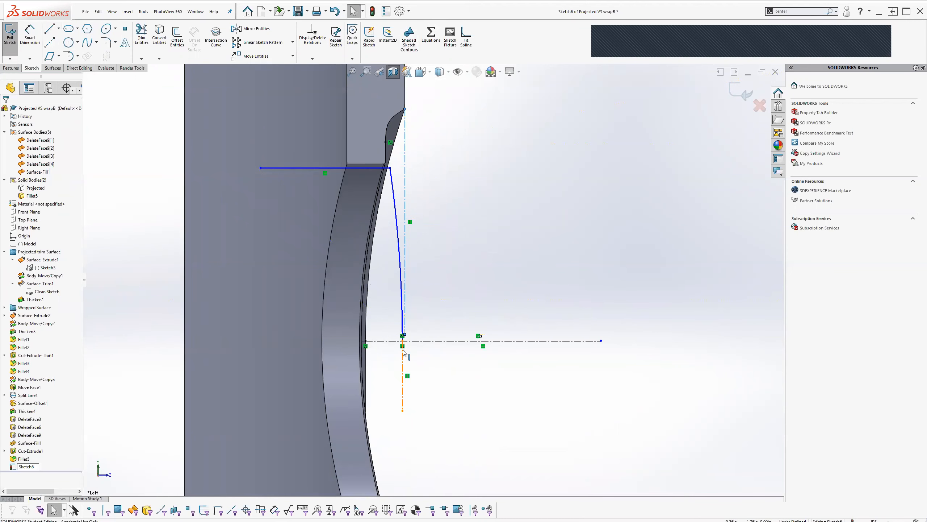
Move the arc's lower endpoint along the centerline toward the panel, setting the button profile inside the long vertical reference line
left_click_drag(403, 347, 397, 341)
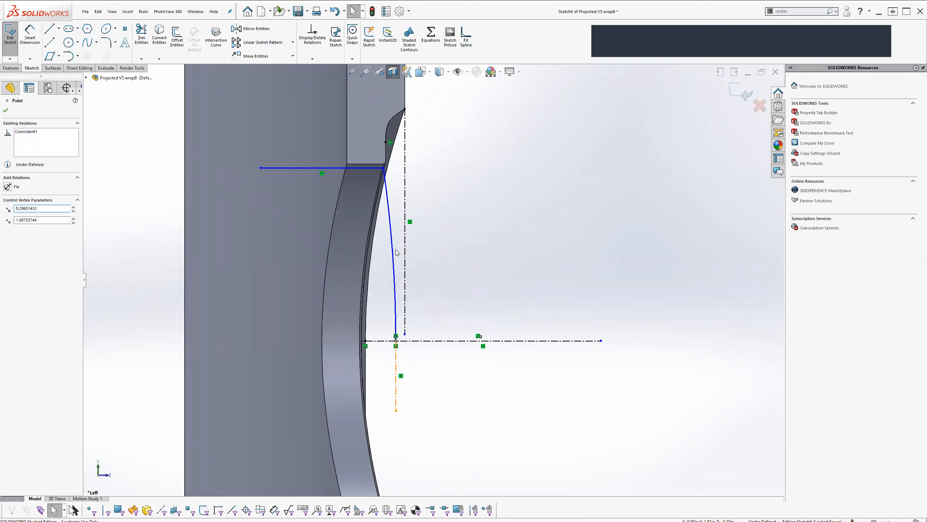
left_click(402, 174)
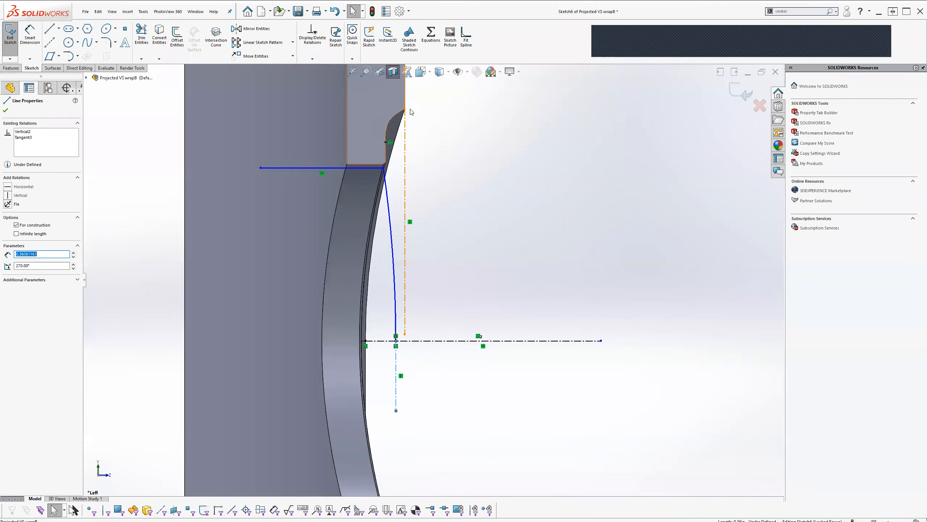
scroll(411, 114, "up", 2)
scroll(414, 115, "down", 2)
scroll(420, 334, "up", 2)
scroll(425, 367, "down", 1)
scroll(423, 379, "down", 2)
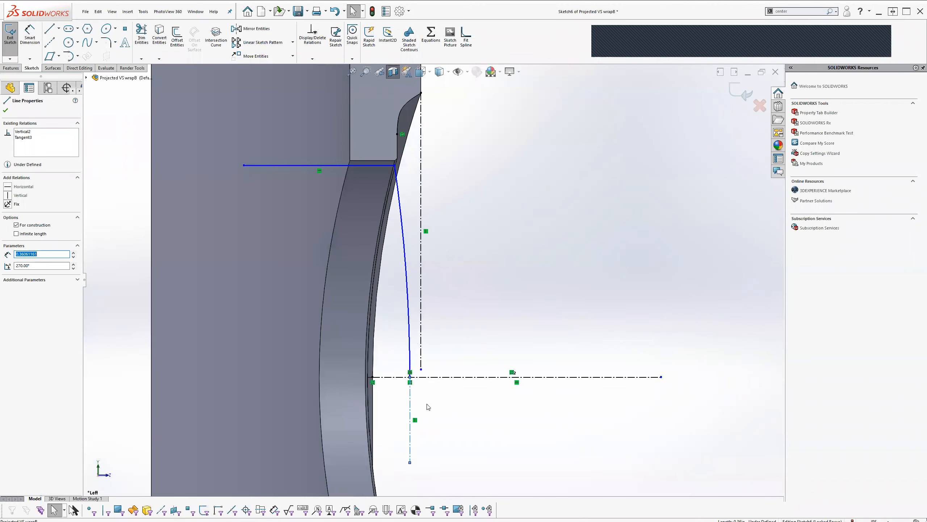
left_click(421, 359)
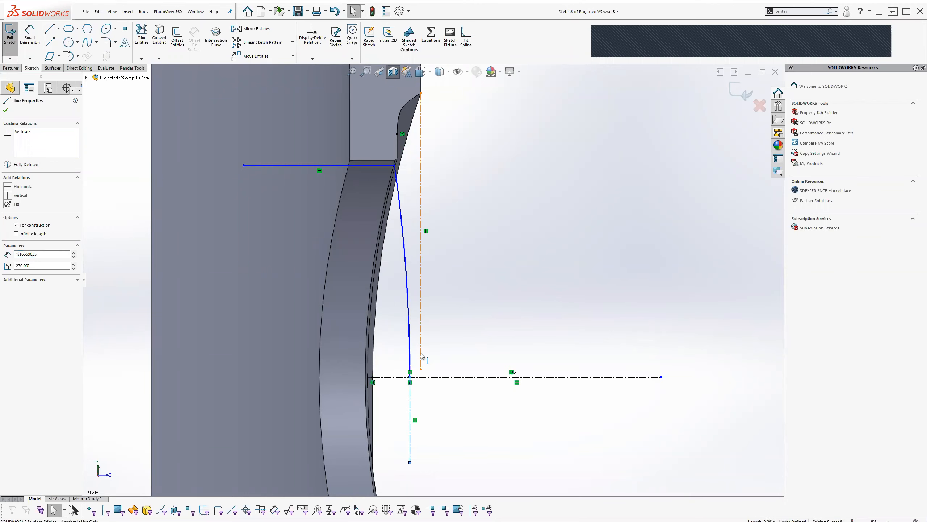
Make the short construction line collinear with the long vertical reference line, and shift the arc's upper corner slightly inward within the opening
left_click(413, 395, "ctrl")
left_click(6, 245)
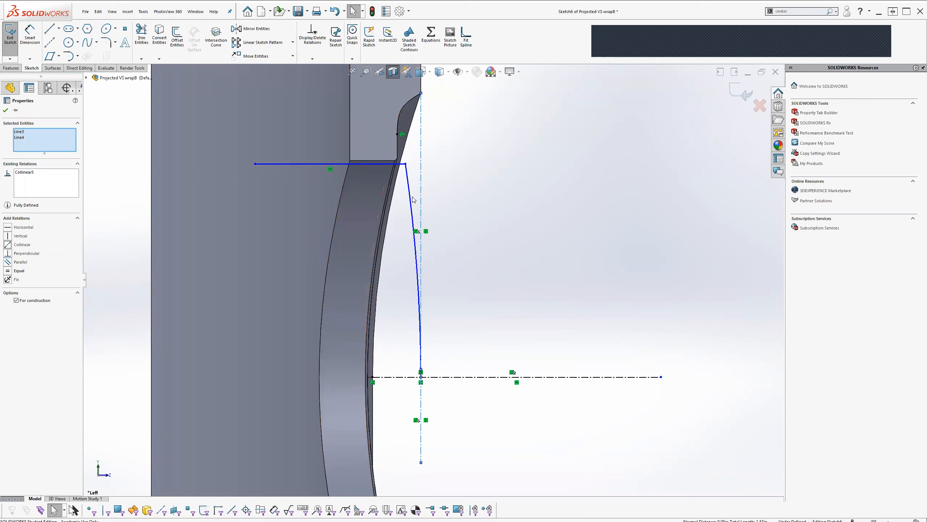
mouse_move(406, 165)
left_mouse_down()
mouse_move(396, 164)
mouse_move(406, 164)
left_mouse_up()
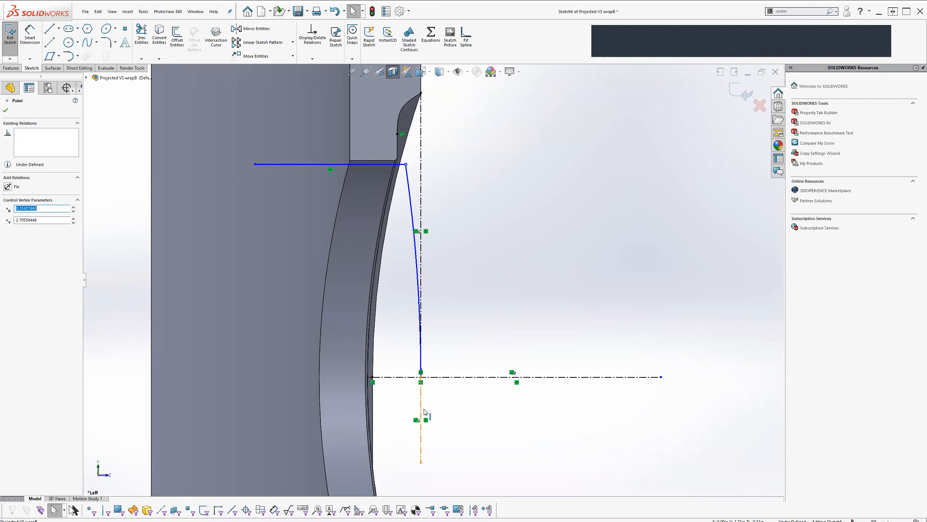
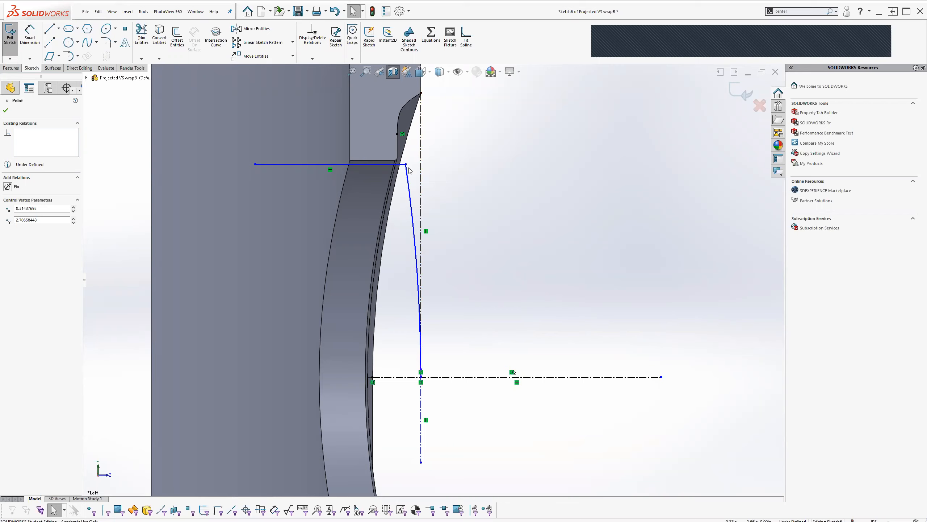
left_click_drag(401, 165, 402, 168)
Close the button profile with a vertical back line and a horizontal line to the arc's lower endpoint, and exit the sketch
left_click(50, 28)
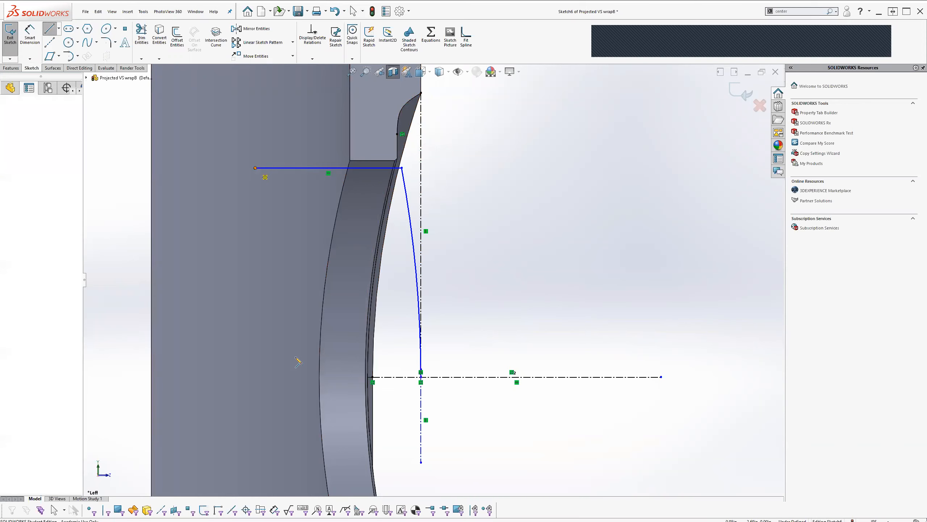
left_click(255, 168)
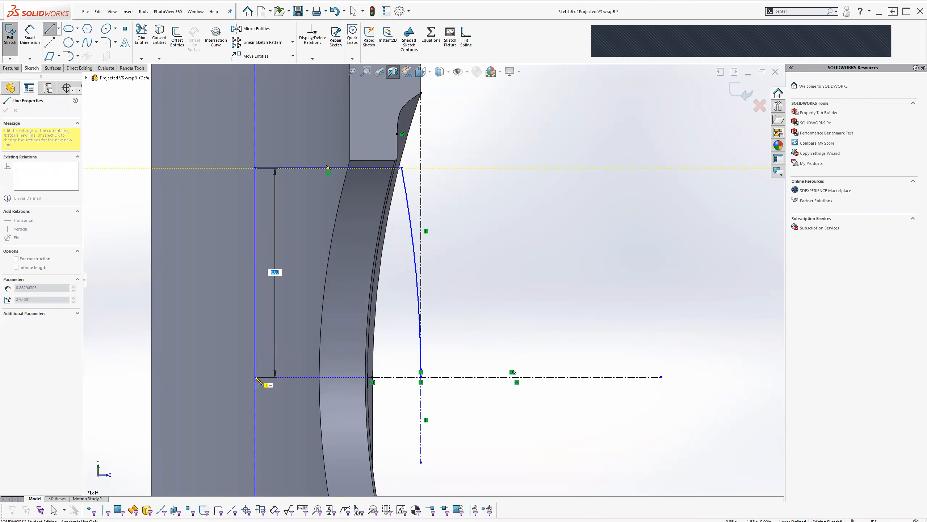
left_click(255, 376)
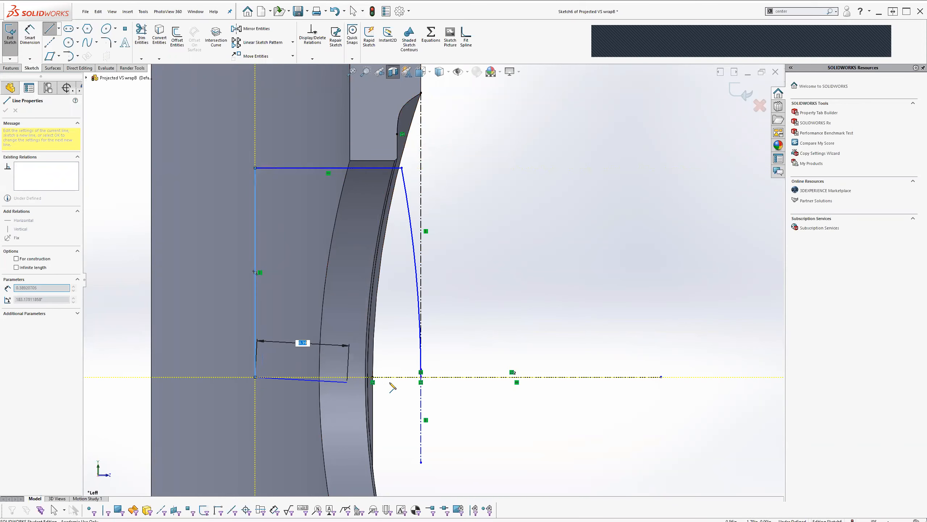
left_click(421, 377)
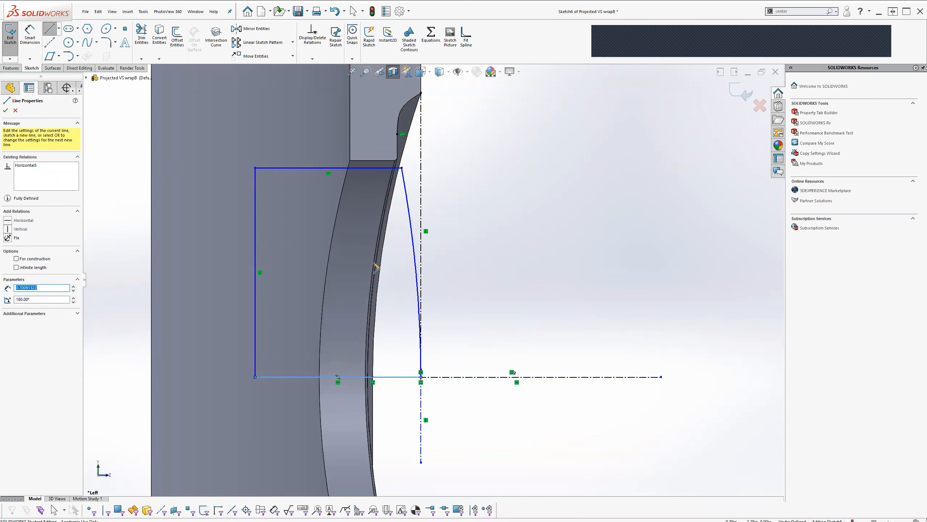
left_click(738, 96)
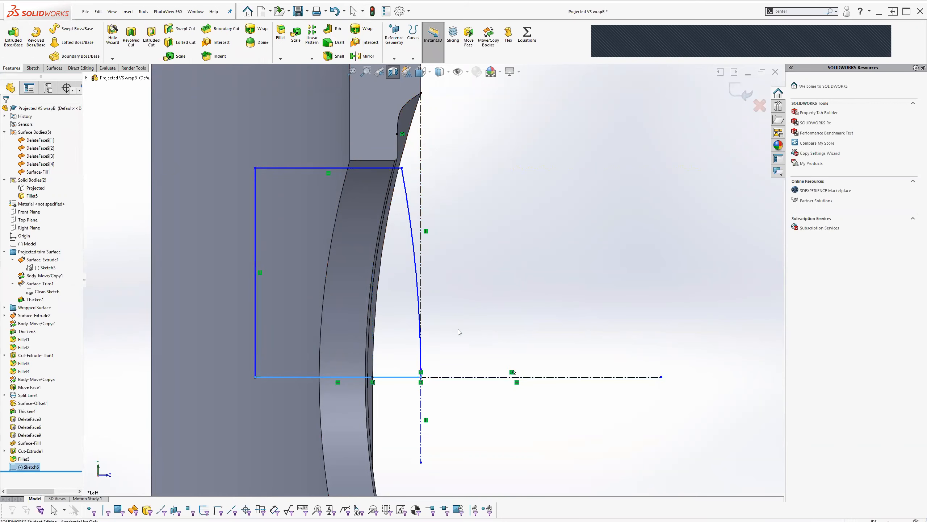
Revolve the closed button profile 360 degrees as a boss about its horizontal line along the centerline
mouse_move(456, 340)
middle_mouse_down()
mouse_move(421, 291)
mouse_move(397, 275)
middle_mouse_up()
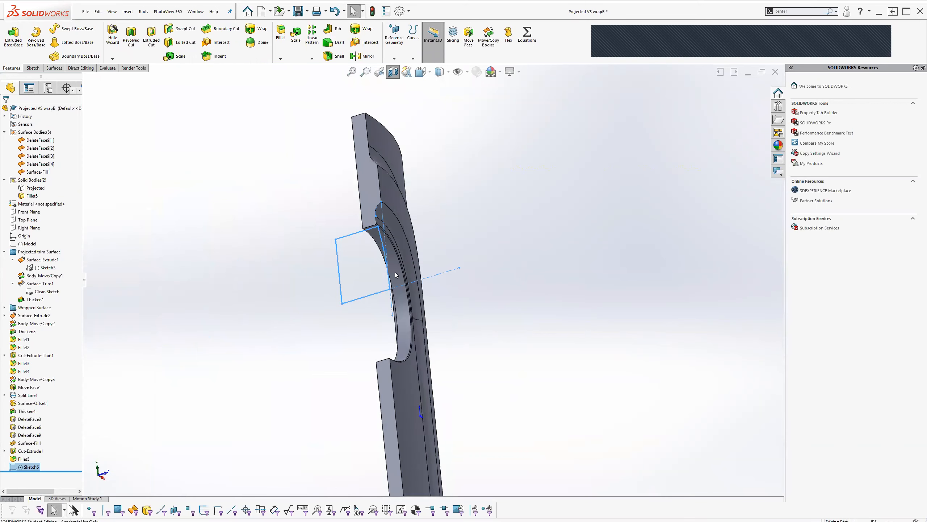
left_click(129, 43)
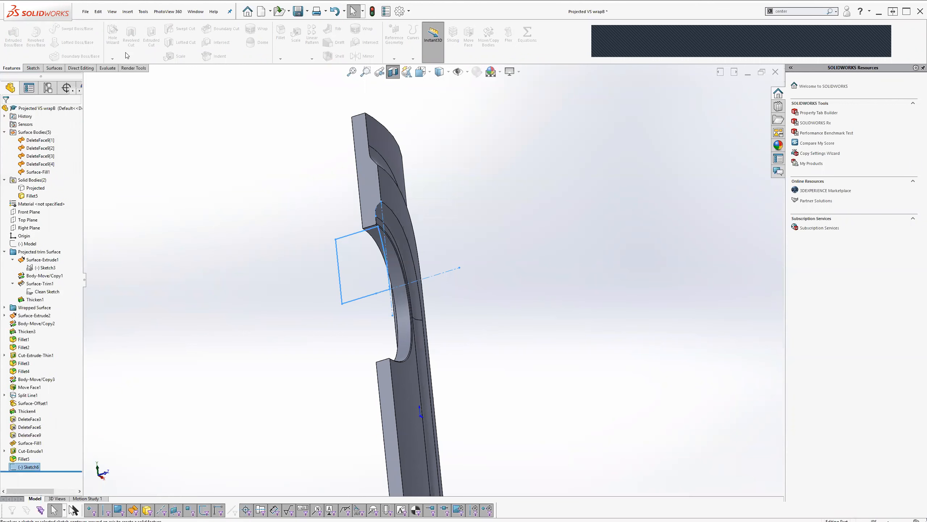
left_click(352, 301)
left_click(36, 36)
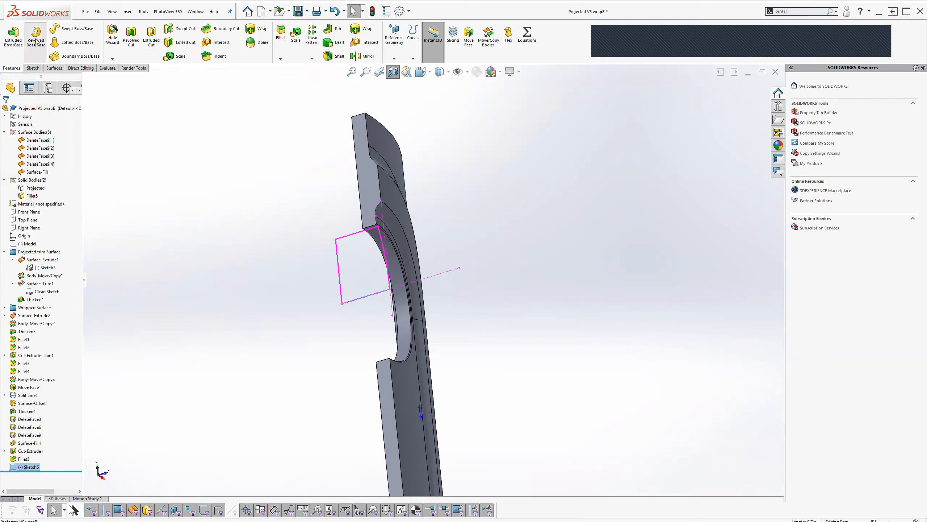
middle_click_drag(217, 333, 322, 327)
middle_click_drag(320, 281, 313, 301)
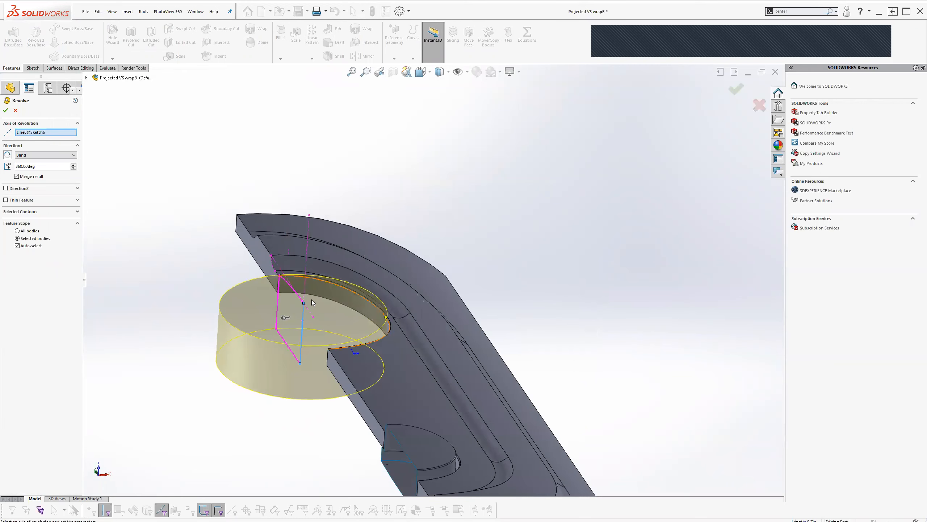
key("Return")
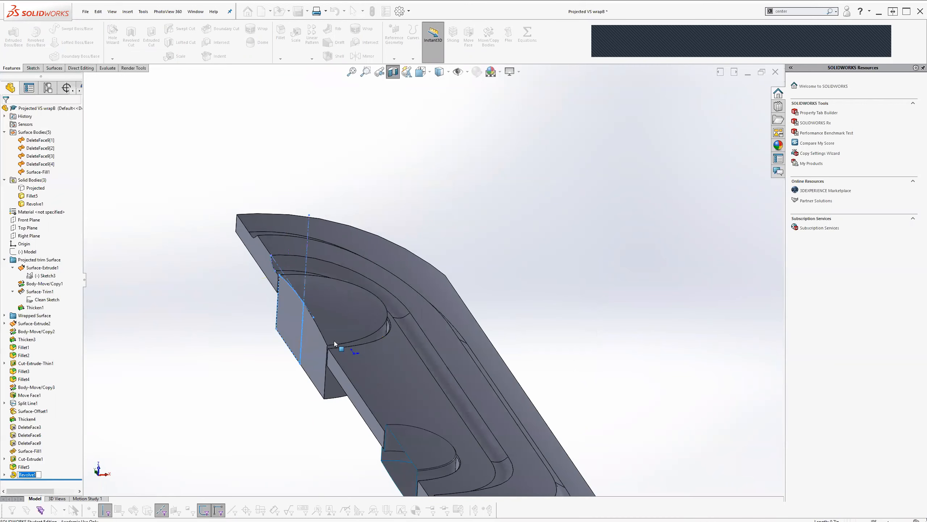
Inspect the revolved button's side wall in the large opening, and turn off the section view
middle_click_drag(353, 335, 350, 298)
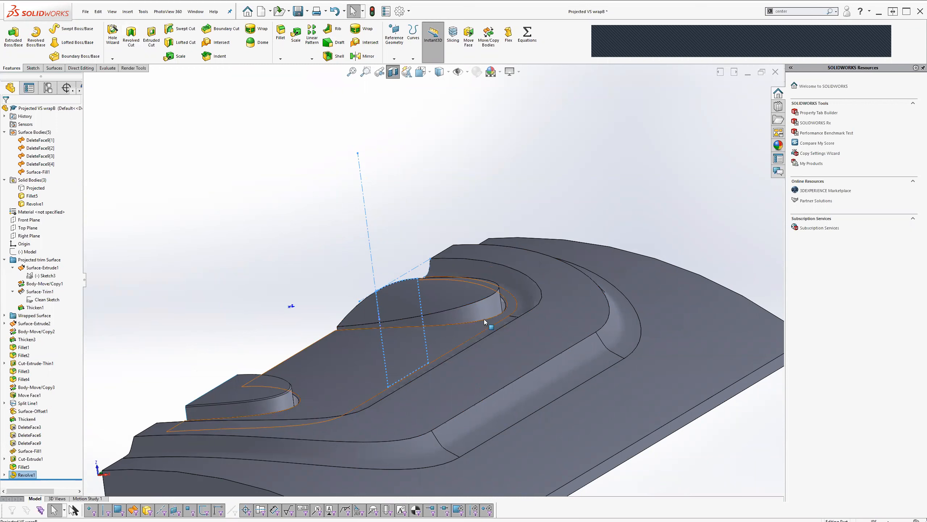
scroll(490, 303, "down", 3)
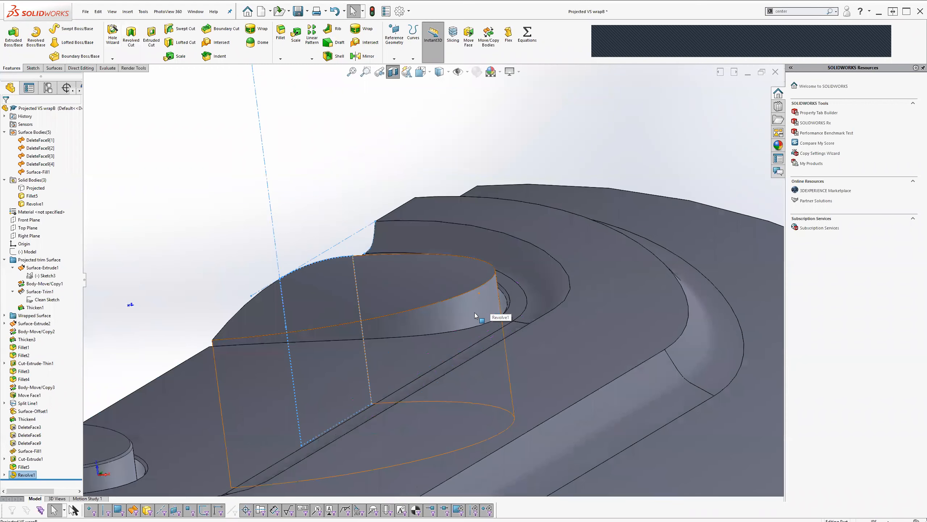
middle_click_drag(378, 335, 430, 302)
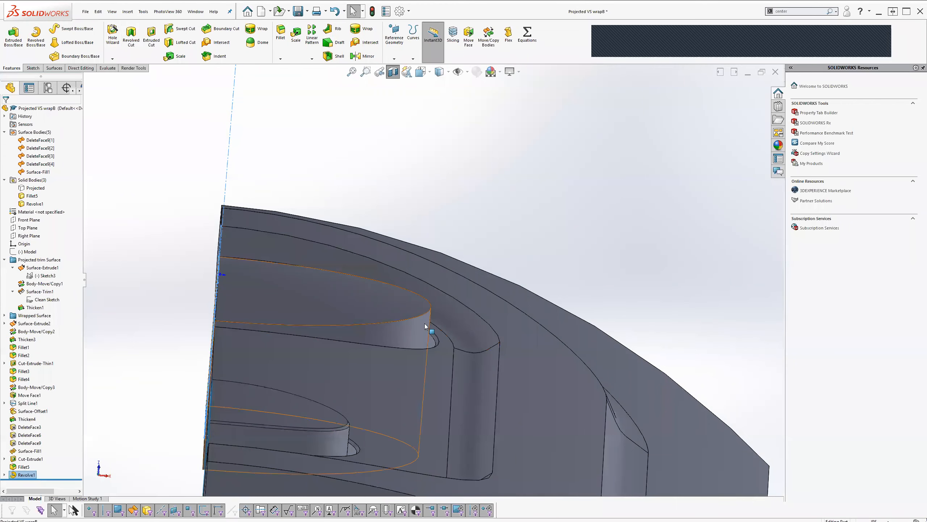
middle_click_drag(410, 349, 335, 334)
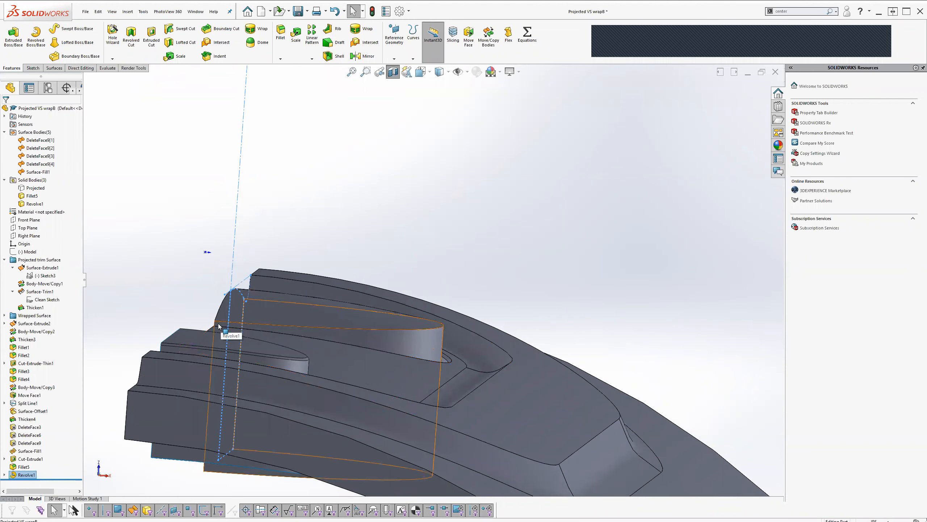
middle_click_drag(417, 366, 363, 274)
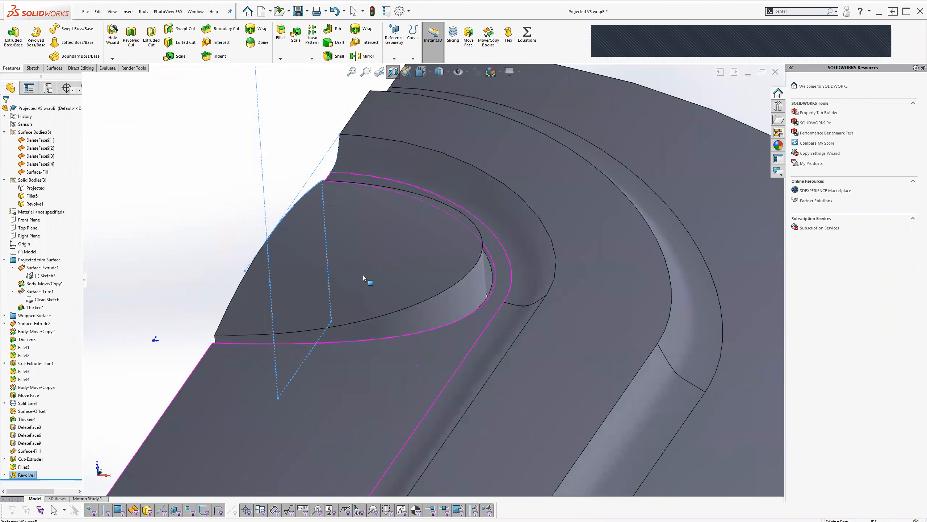
left_click(393, 72)
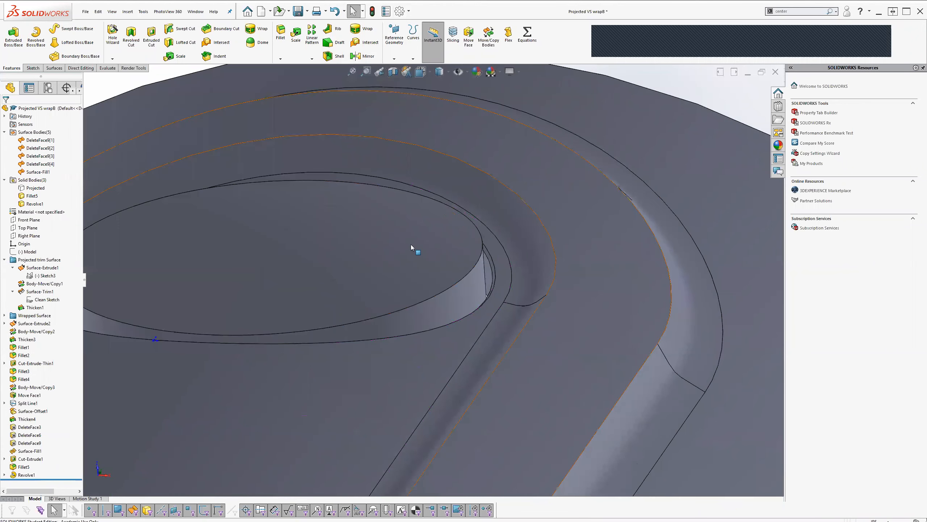
Examine the gap around the large domed button from an angle and in the Front view
scroll(362, 245, "up", 4)
scroll(363, 245, "down", 2)
scroll(424, 288, "up", 2)
scroll(424, 288, "down", 6)
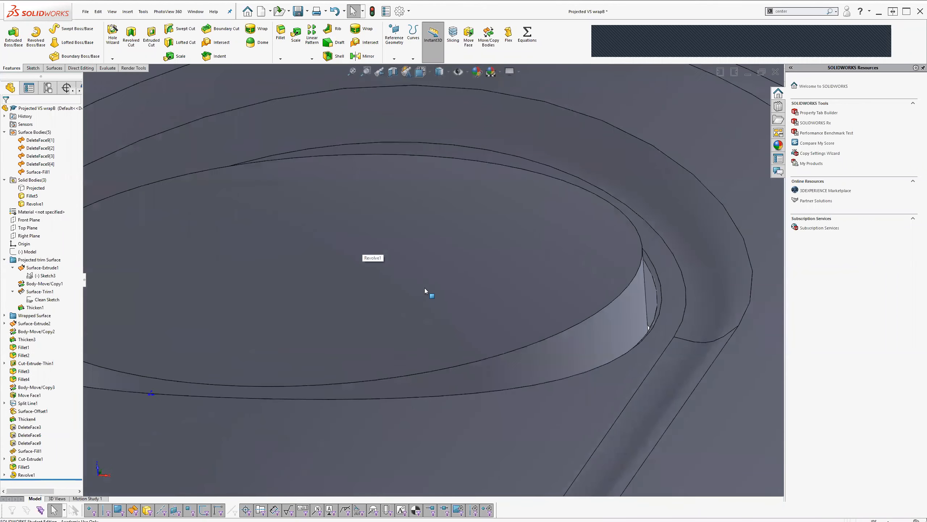
scroll(425, 288, "up", 3)
scroll(366, 275, "up", 3)
middle_click_drag(358, 242, 334, 271)
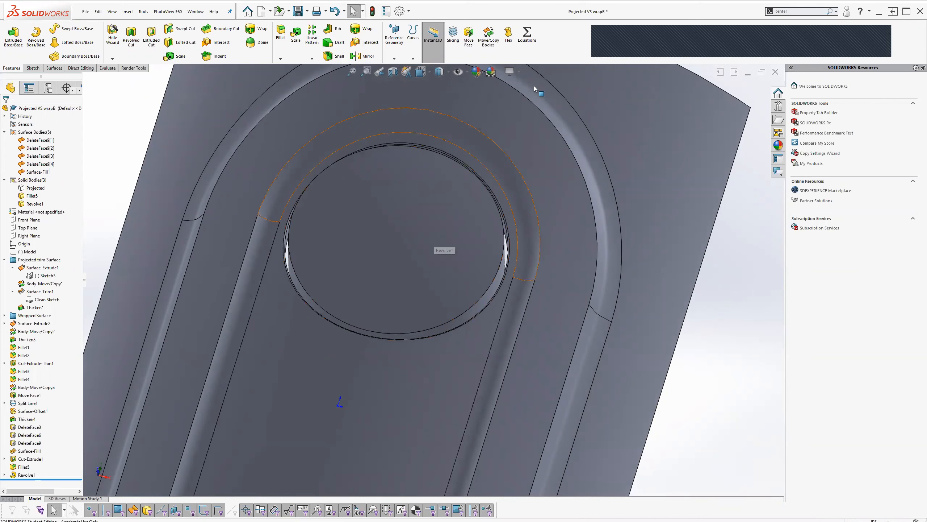
left_click(421, 72)
left_click(435, 116)
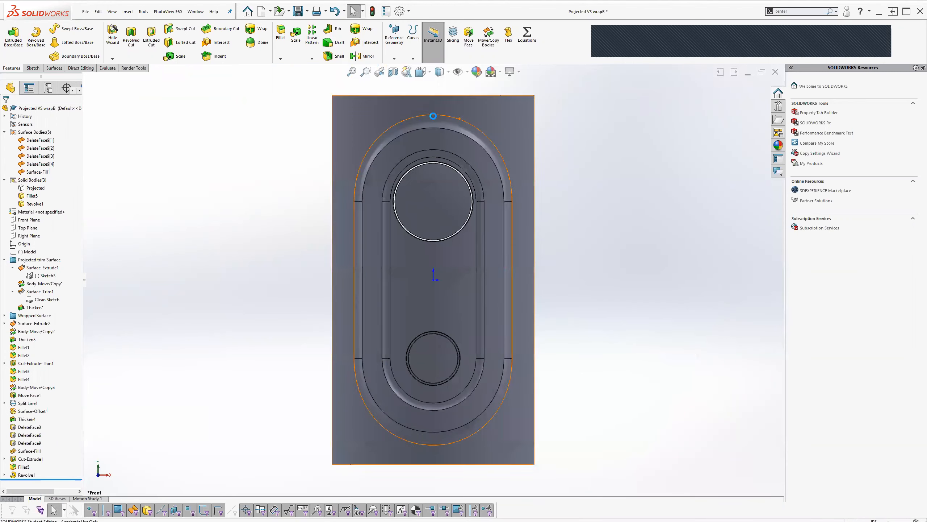
scroll(448, 222, "up", 3)
scroll(385, 202, "down", 3)
scroll(438, 321, "up", 4)
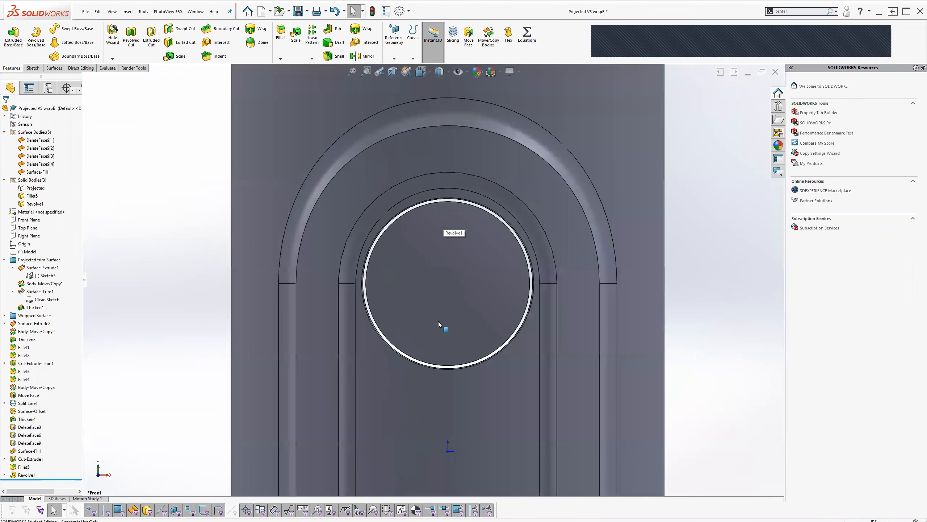
On the Front Plane, sketch a circle about 0.47 in in diameter over the lower-left area of the large button, and exit the sketch
left_click(29, 221)
left_click(33, 213)
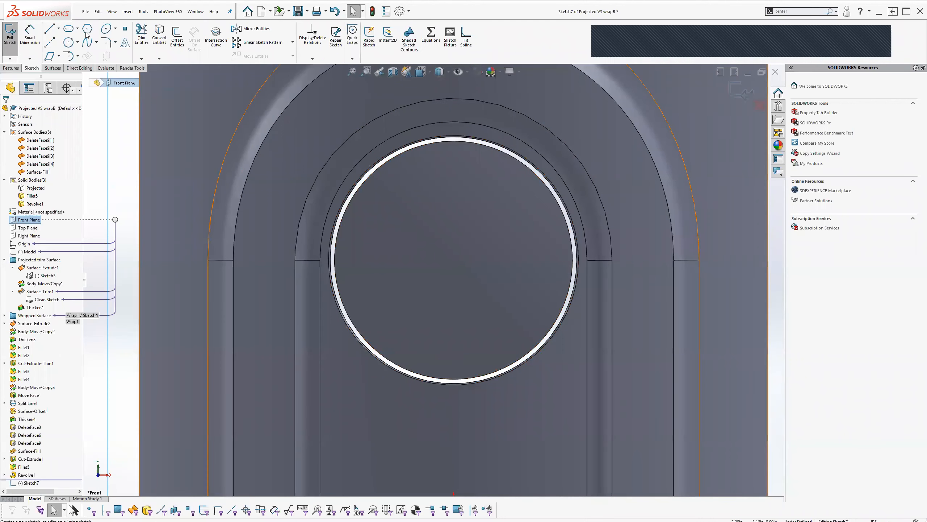
left_click(68, 42)
left_click(401, 310)
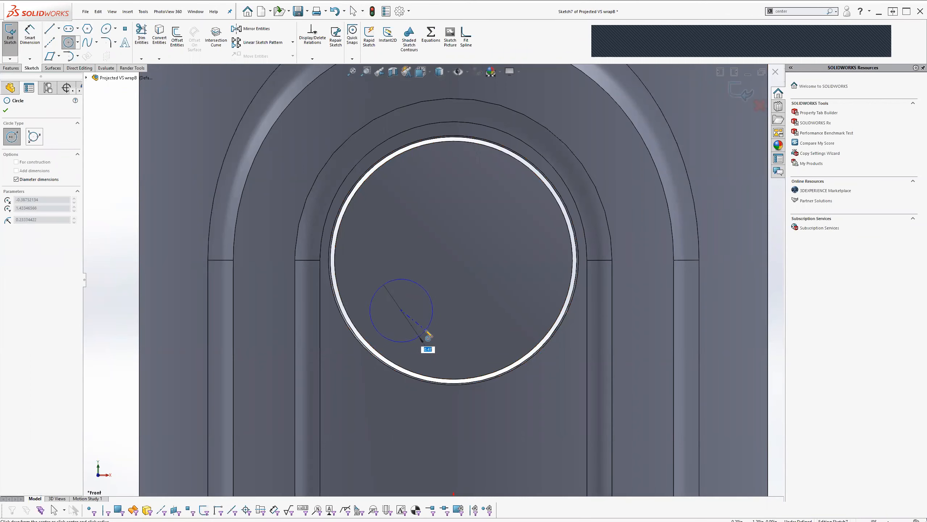
left_click(428, 337)
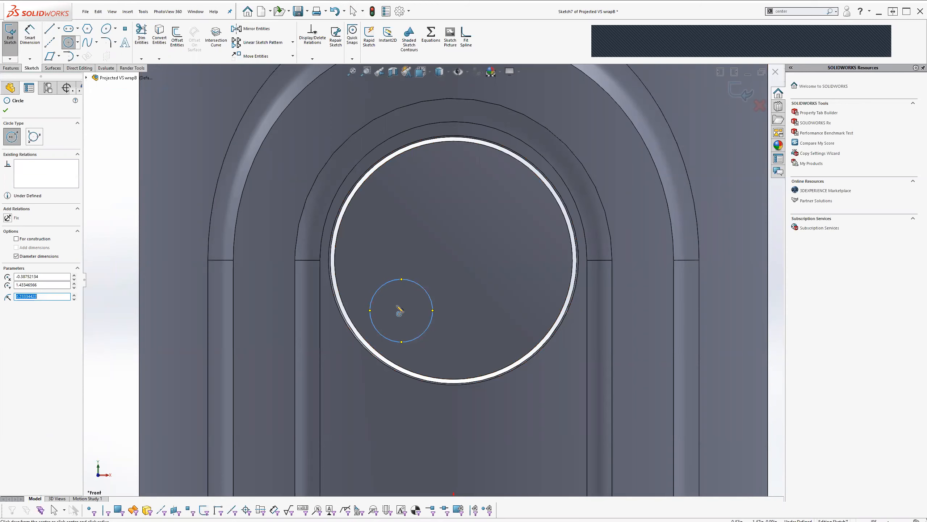
left_click(6, 111)
mouse_move(393, 279)
middle_mouse_down()
mouse_move(425, 213)
mouse_move(397, 259)
middle_mouse_up()
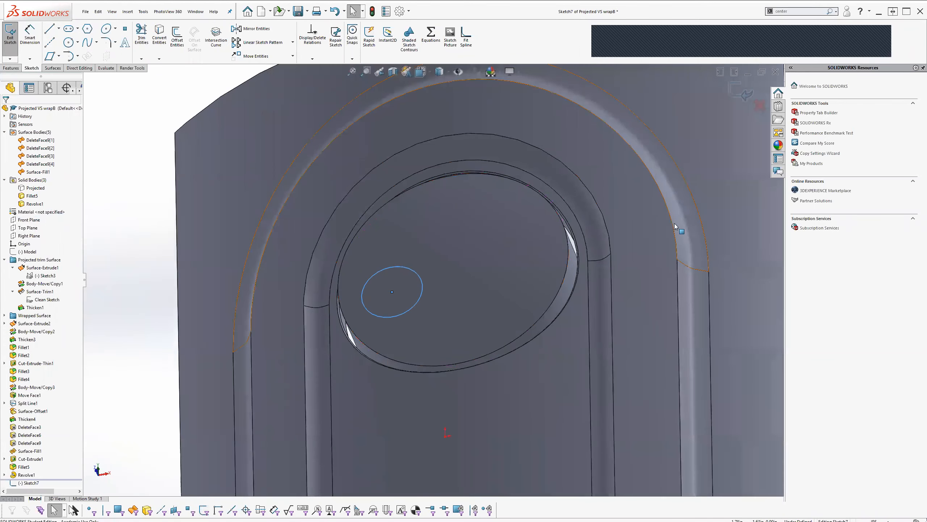
left_click(737, 96)
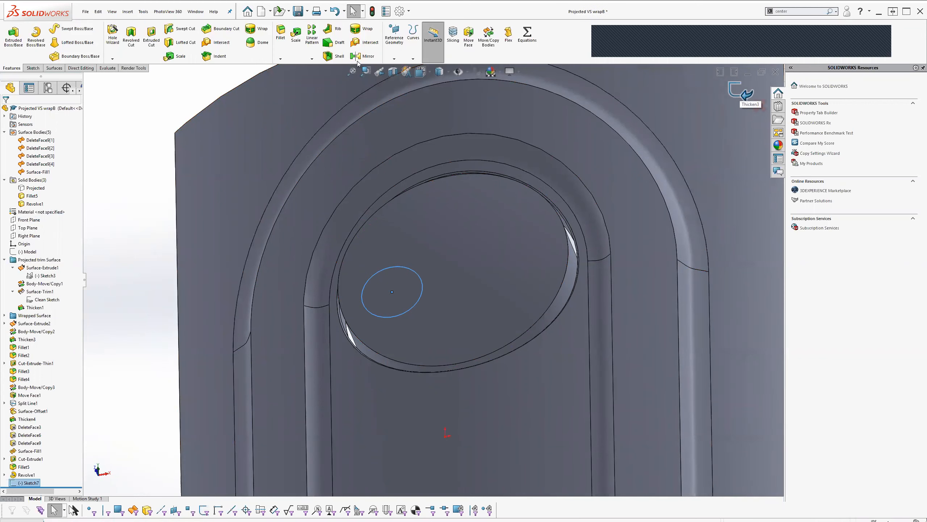
Project the circle onto the large button's domed face as a Split Line
left_click(413, 45)
left_click(425, 68)
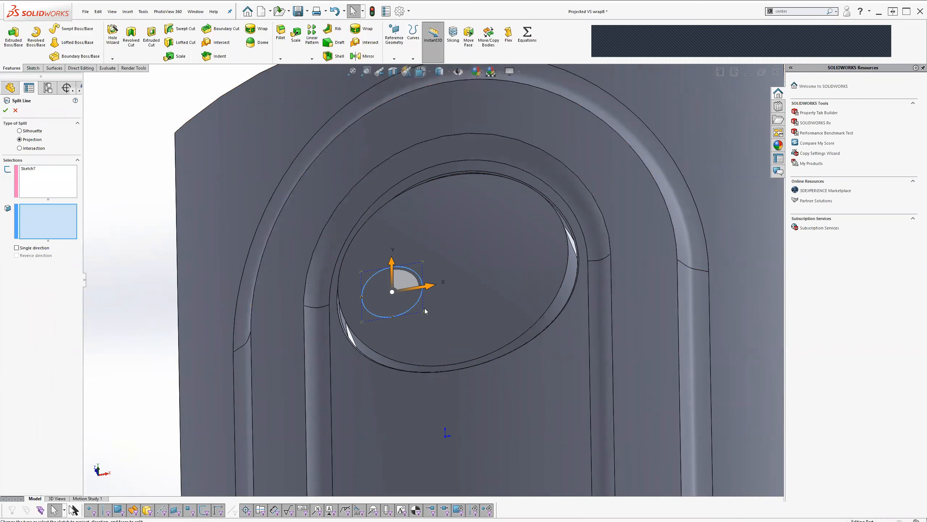
left_click(417, 328)
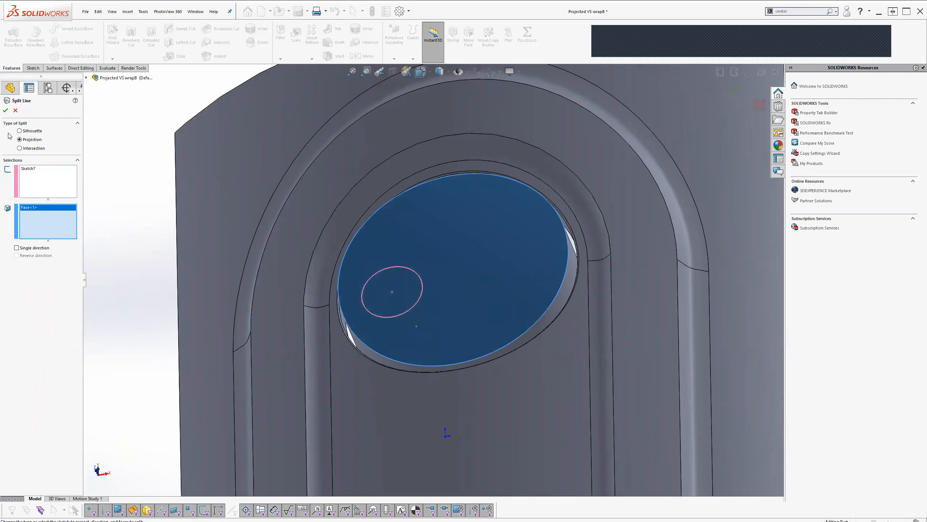
left_click(5, 110)
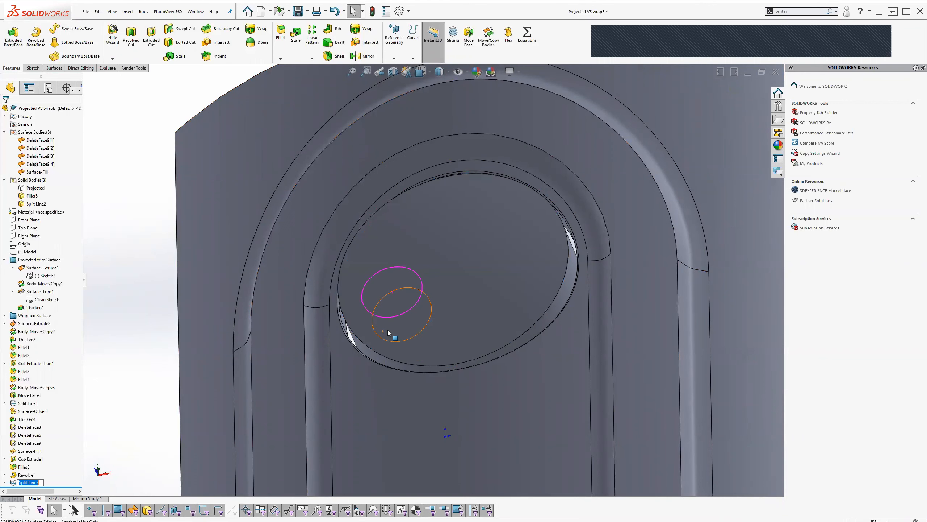
Select the split circular face on the domed button, examine it up close, and show the available curve commands
left_click(419, 323)
scroll(405, 317, "down", 3)
middle_click_drag(426, 349, 422, 402)
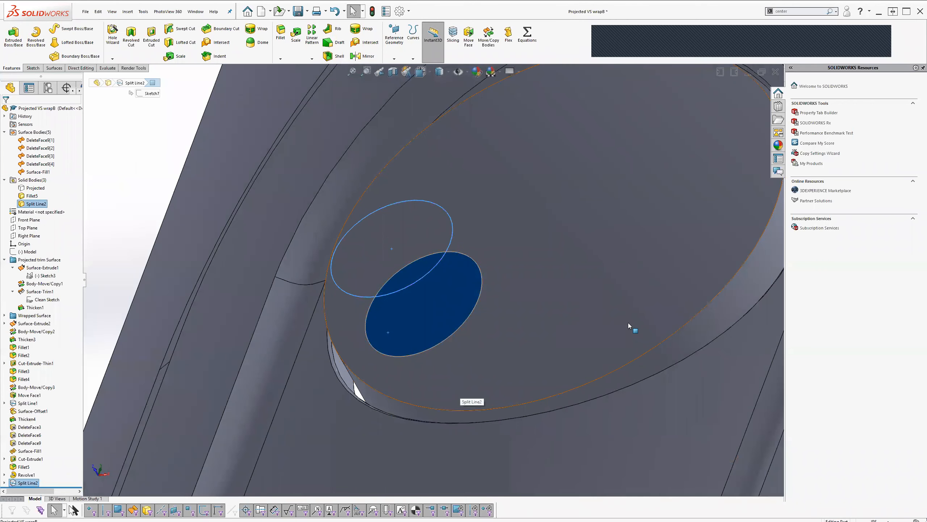
scroll(659, 263, "up", 4)
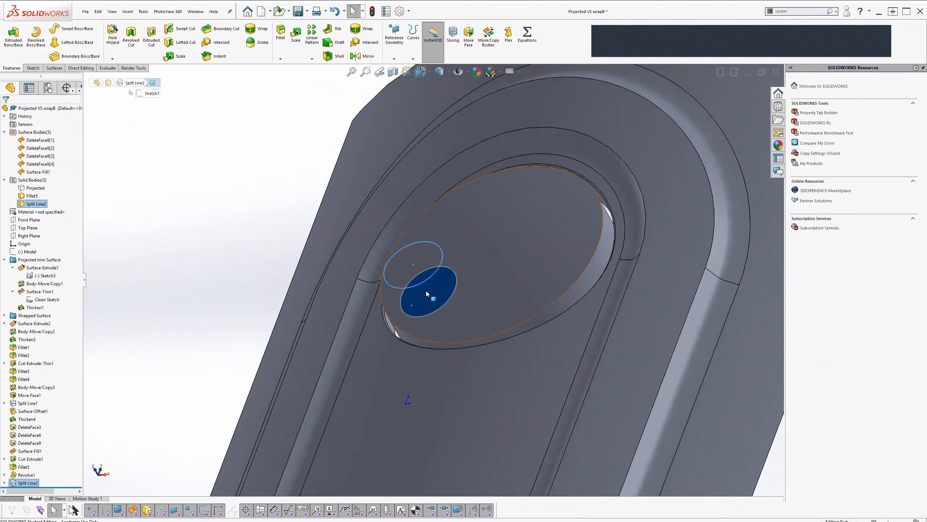
scroll(427, 294, "down", 2)
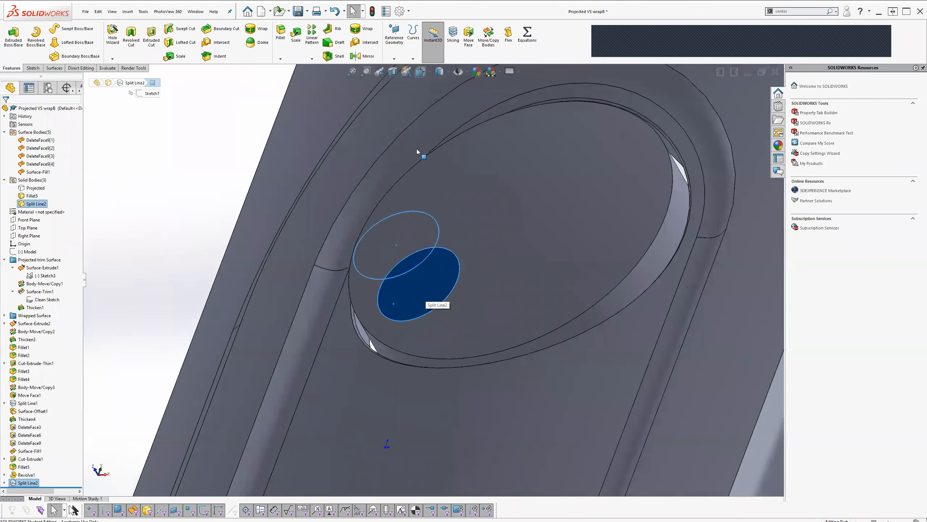
left_click(413, 33)
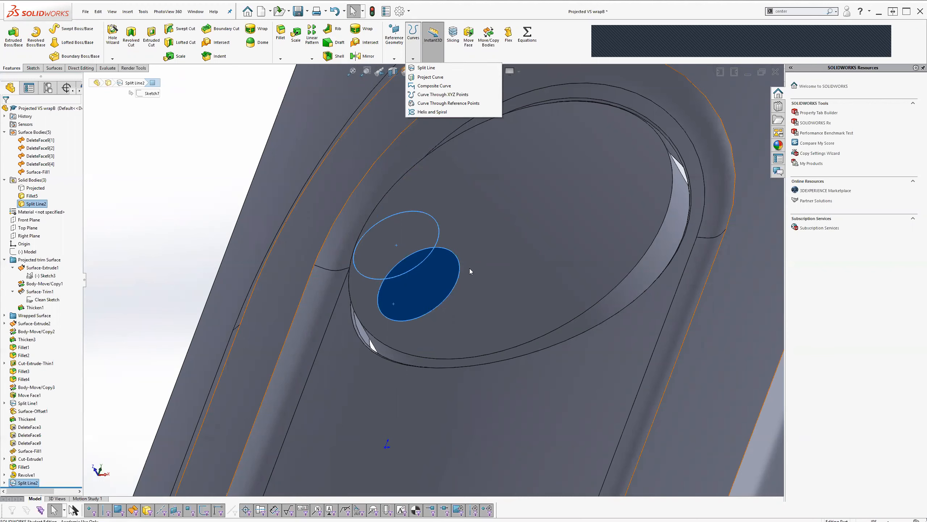
Delete the small circular split face from the large domed button using the Delete option, without patching or filling
left_click(494, 258)
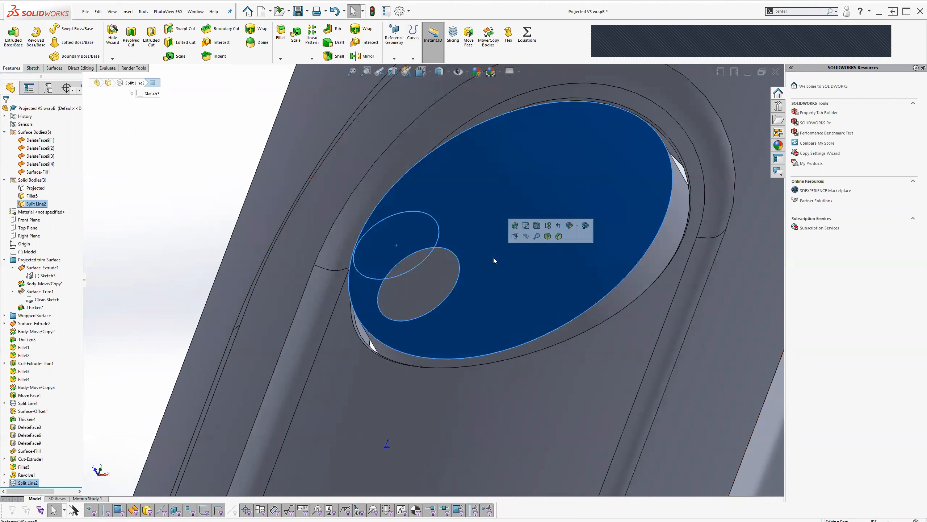
left_click(444, 279)
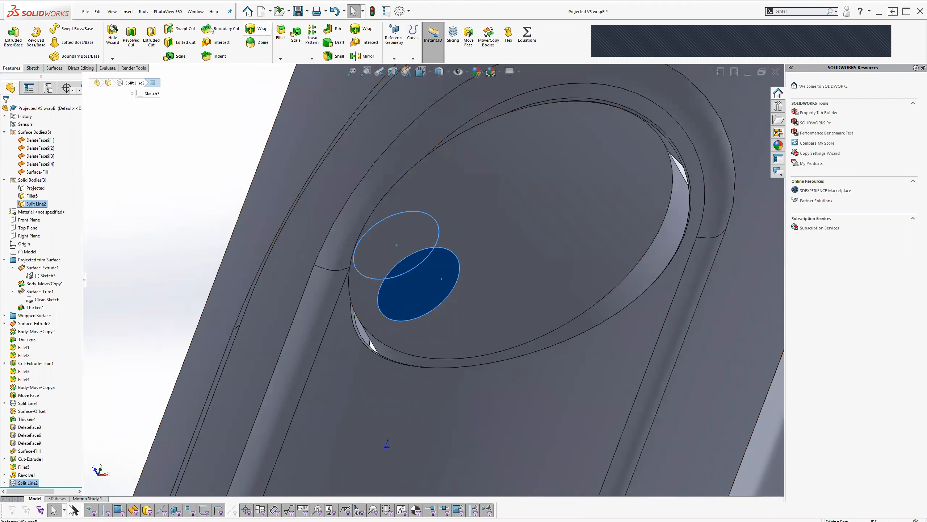
left_click(53, 68)
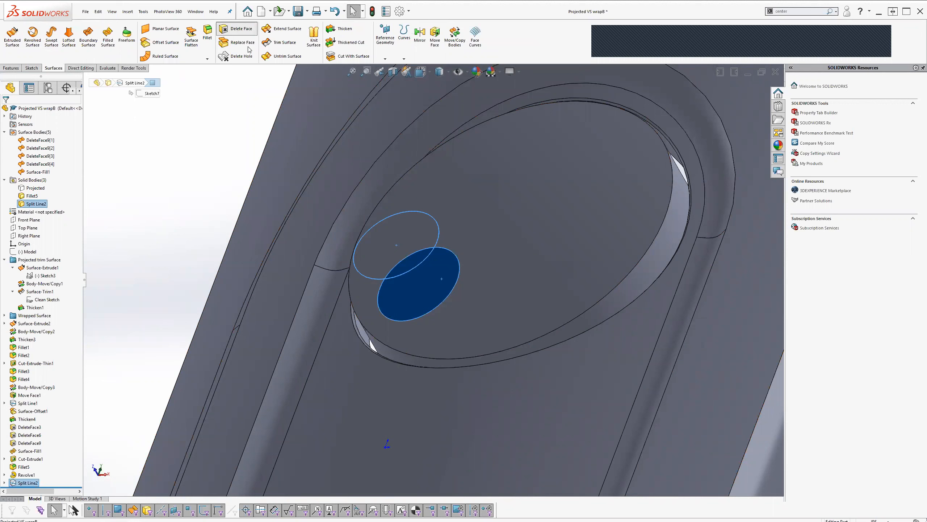
left_click(236, 29)
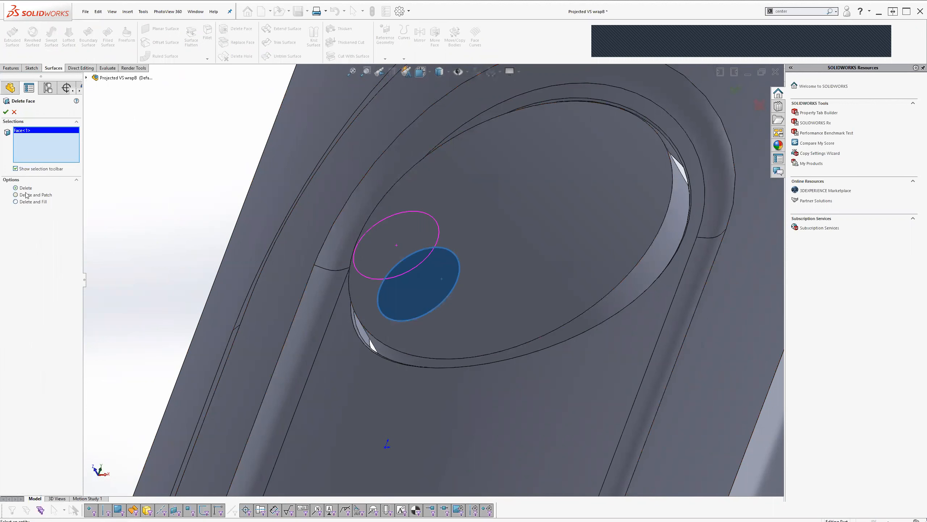
left_click(6, 112)
Examine the circular opening in the large button's dome up close and across the whole panel from several angles
scroll(423, 283, "down", 5)
middle_click_drag(423, 283, 459, 254)
scroll(540, 263, "up", 5)
scroll(494, 237, "down", 3)
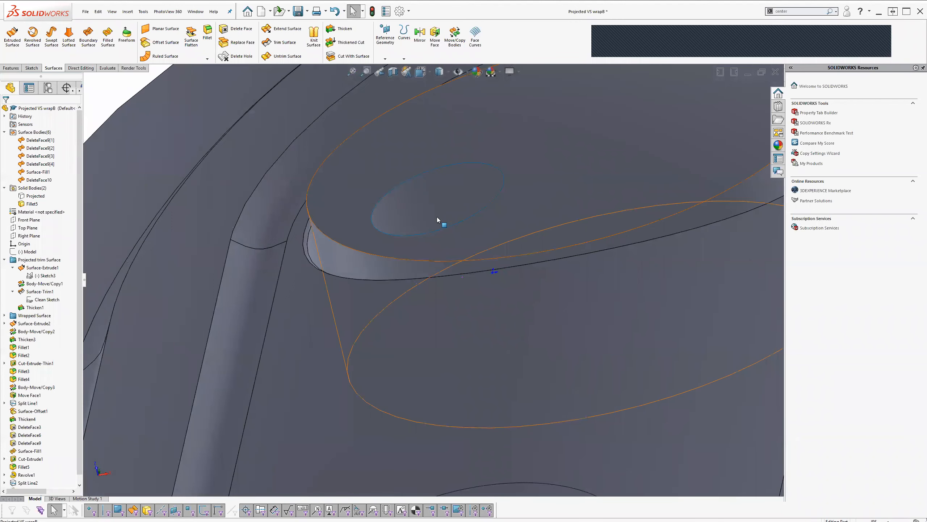
scroll(437, 217, "down", 3)
mouse_move(379, 262)
middle_mouse_down()
mouse_move(385, 287)
mouse_move(369, 260)
middle_mouse_up()
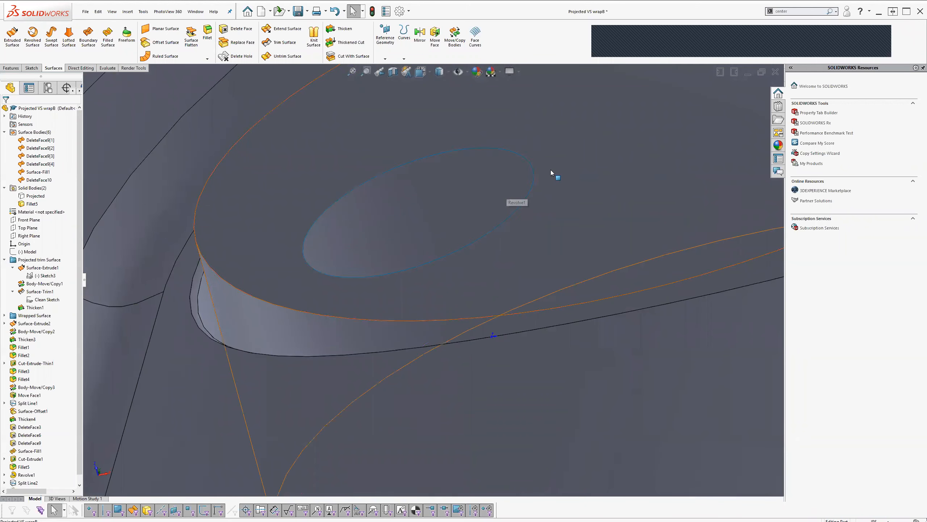
scroll(460, 259, "up", 8)
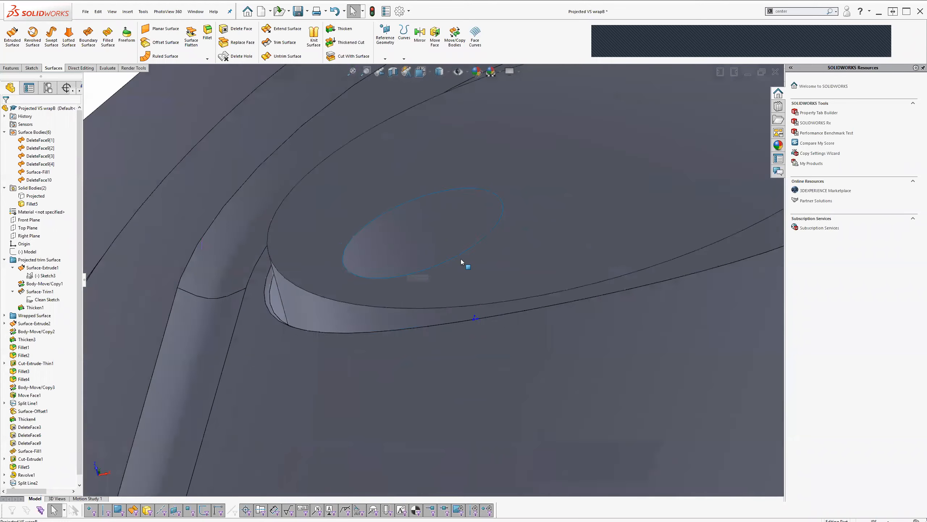
scroll(461, 262, "up", 4)
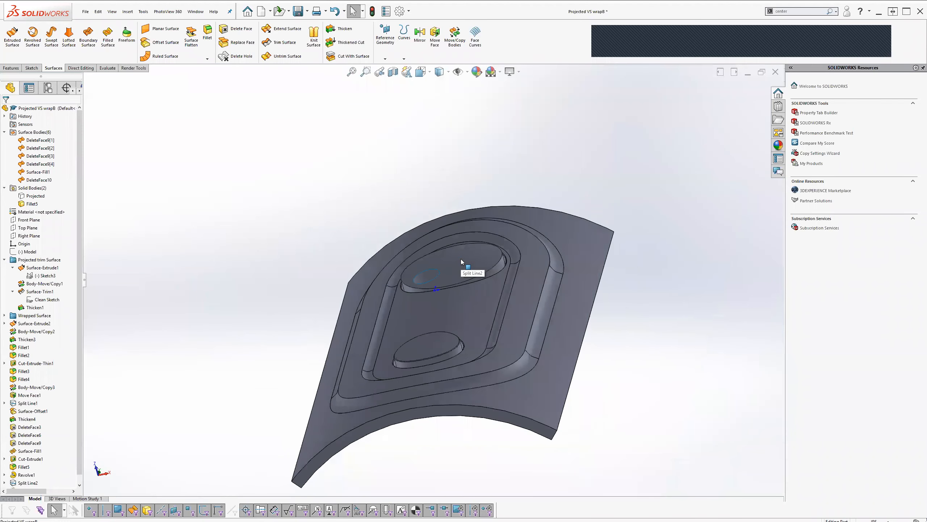
middle_click_drag(452, 281, 172, 345)
In the split line's sketch, draw a vertical centerline up from the origin past the large button and move the small circle's center onto it
left_click(4, 483)
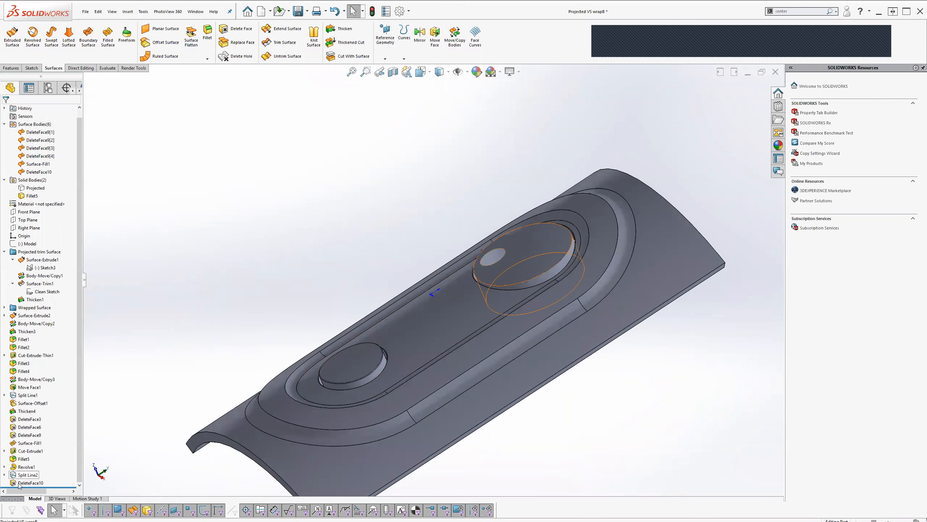
left_click(26, 485)
left_click(32, 462)
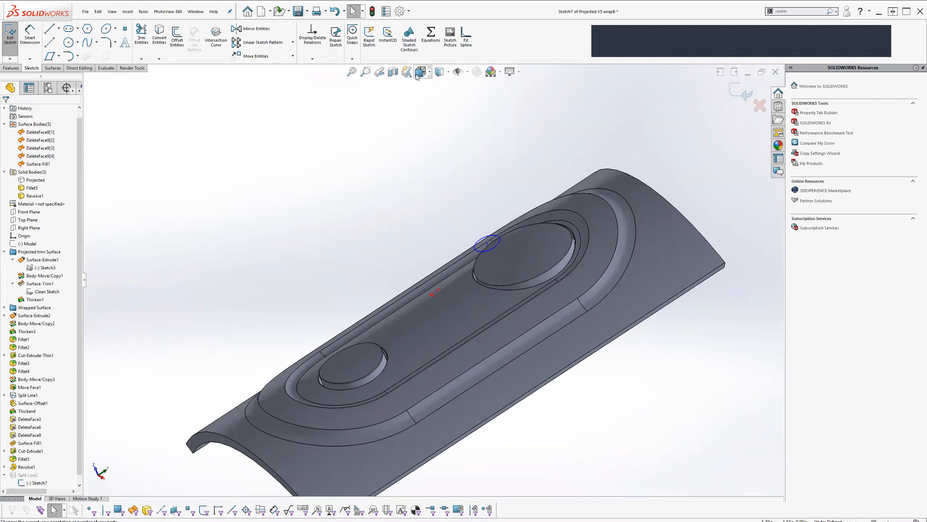
left_click(420, 73)
left_click(435, 115)
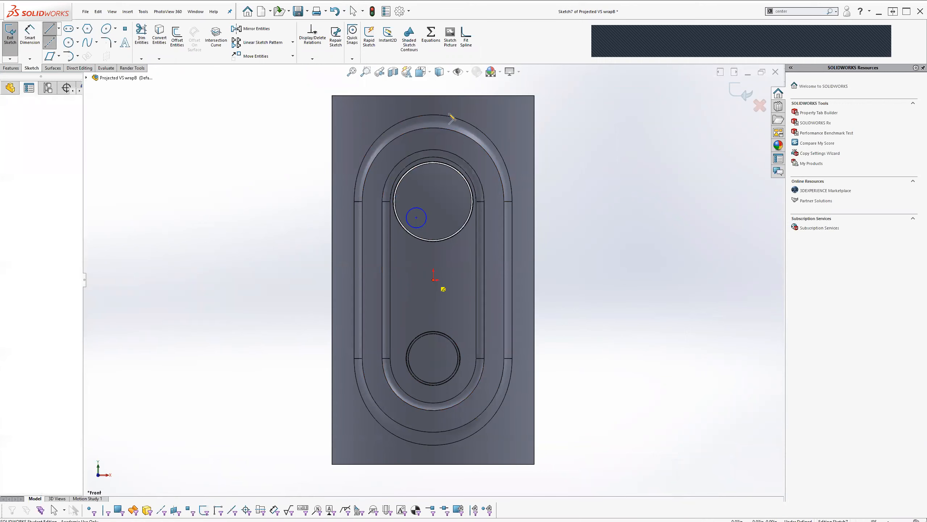
left_click(433, 279)
left_click(433, 107)
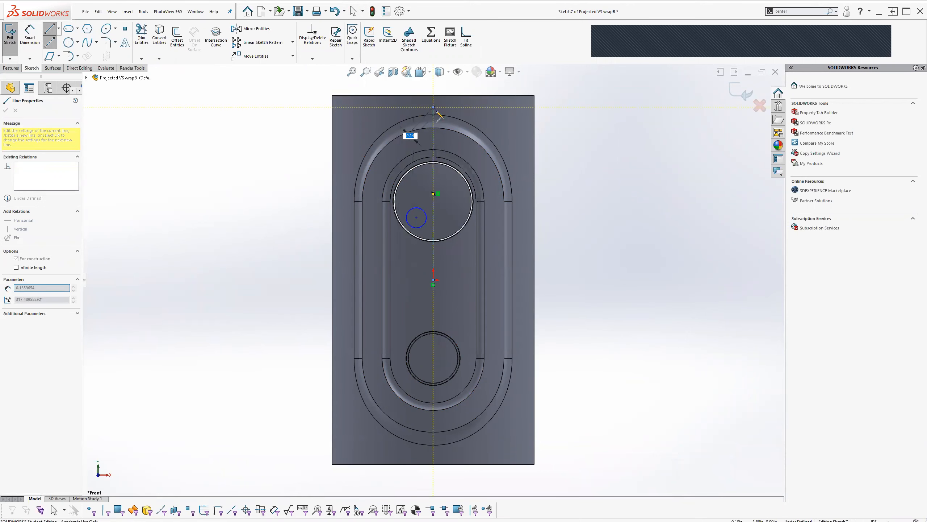
key("Escape")
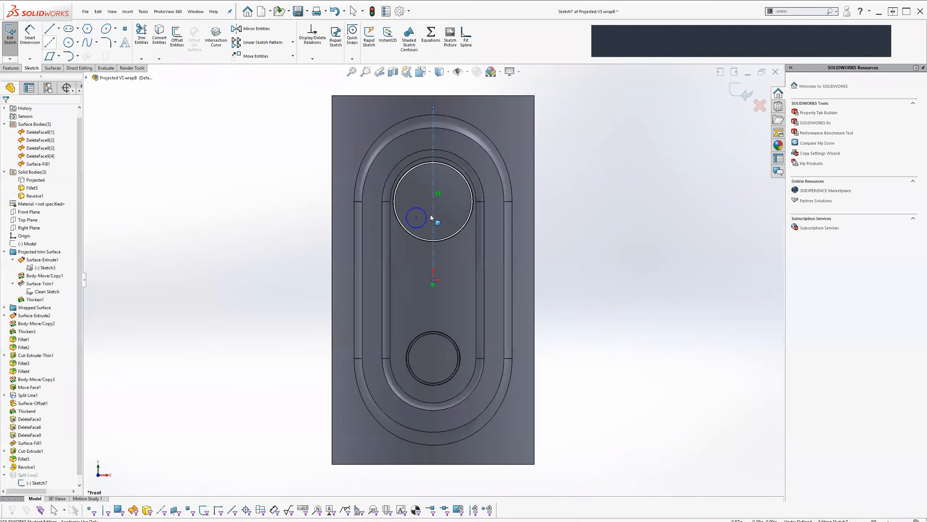
scroll(417, 220, "down", 5)
mouse_move(288, 202)
left_mouse_down()
mouse_move(359, 261)
mouse_move(364, 239)
left_mouse_up()
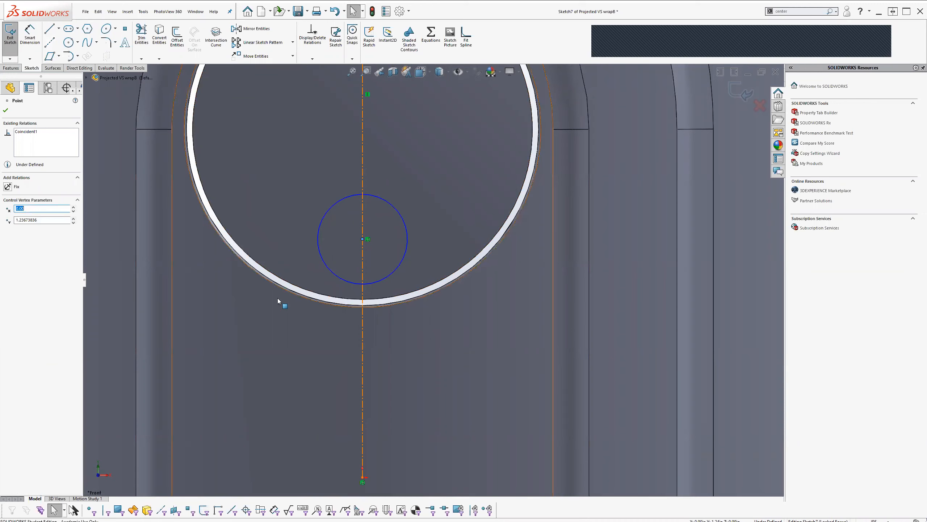
Convert the large button's edge to a construction circle and dimension its gap to the small circle as 0.13 in
left_click(326, 297)
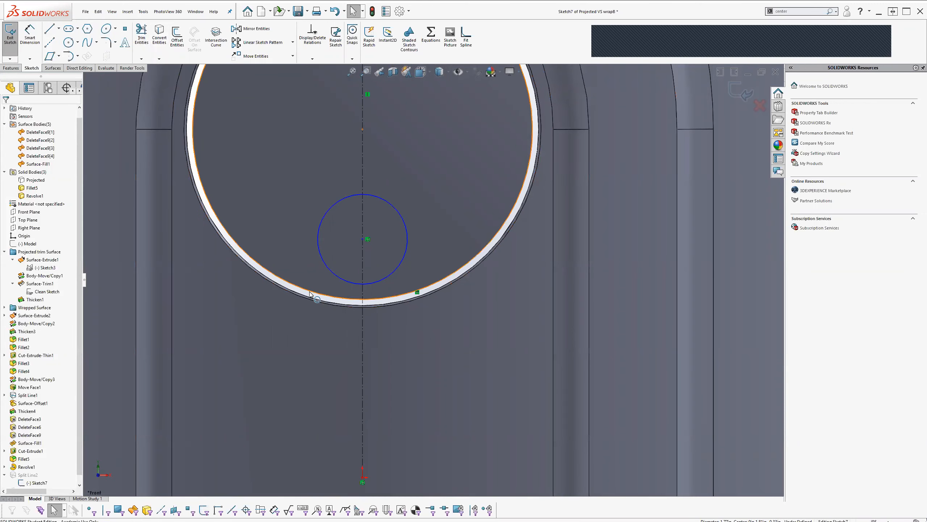
left_click(329, 273)
left_click(346, 272)
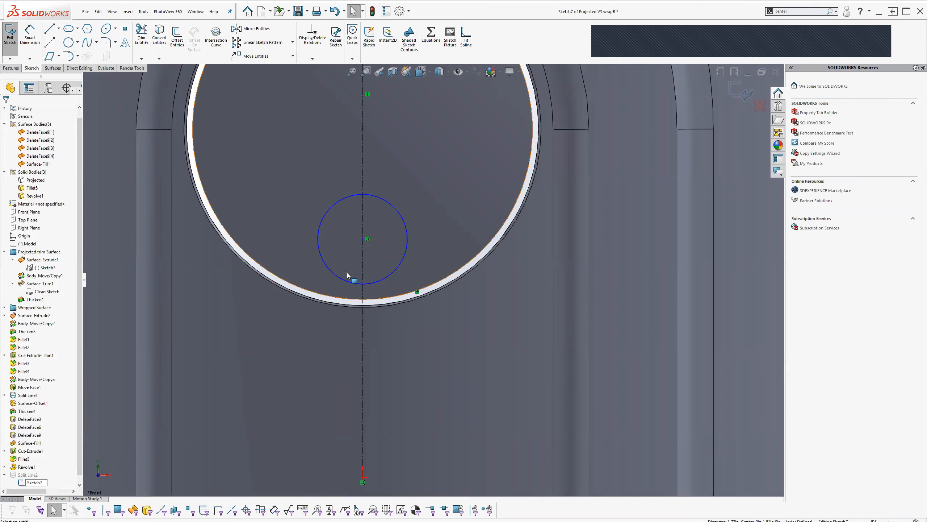
left_click(31, 36)
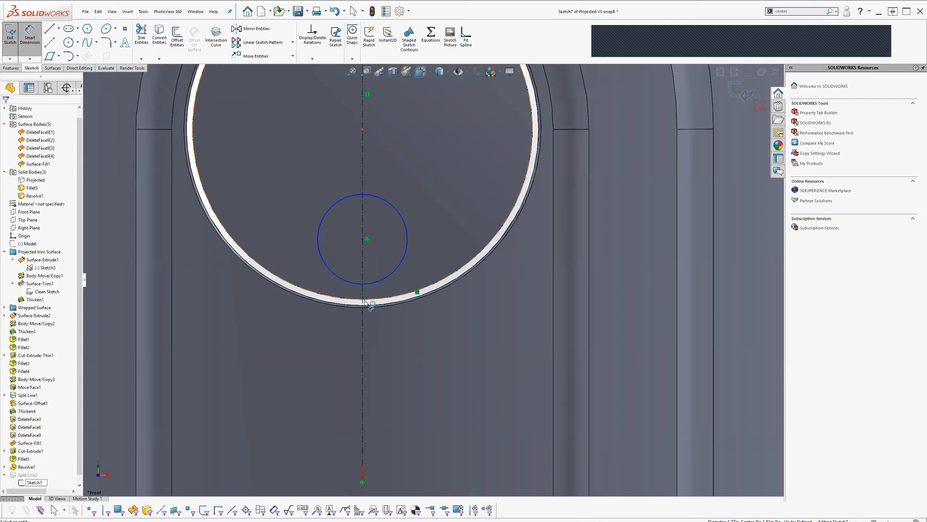
left_click(367, 301)
left_click(366, 284)
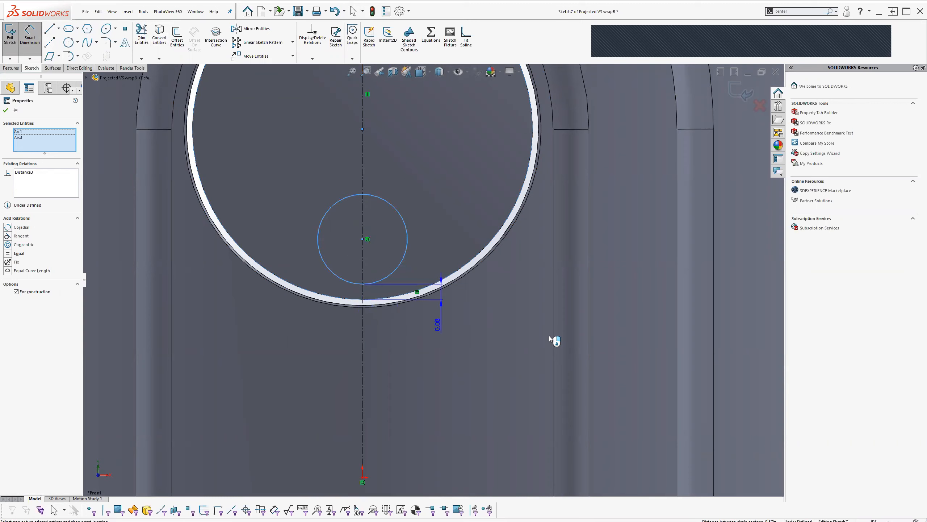
left_click(509, 344)
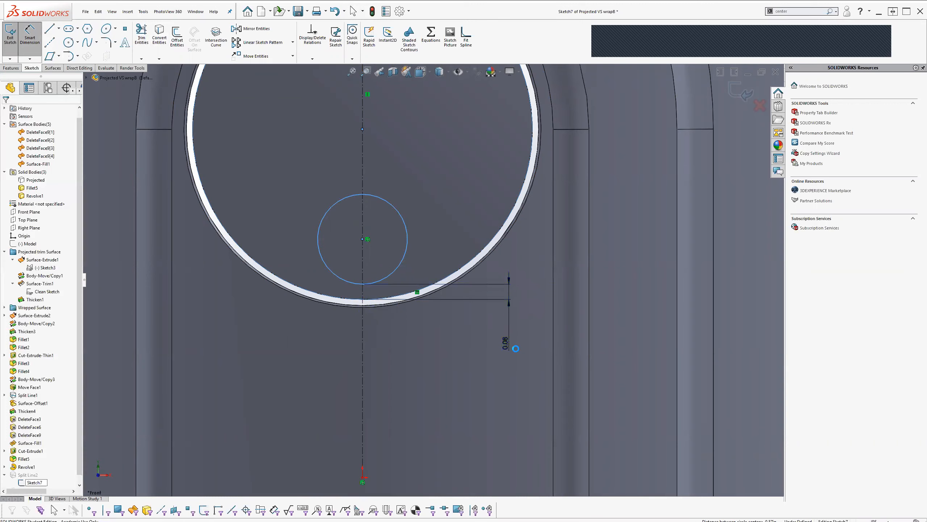
key("Return")
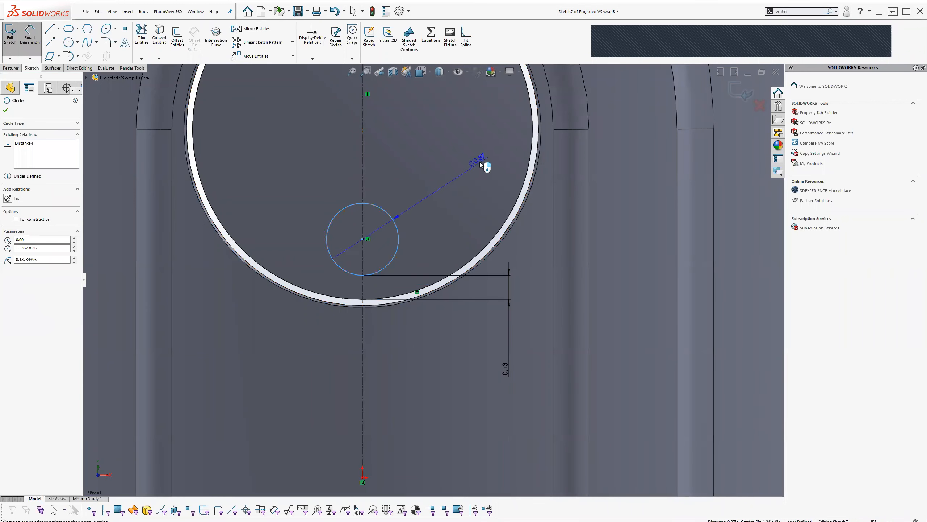
Set the small circle's diameter to 0.5 in and exit the sketch to rebuild the split and deleted face
left_click(482, 159)
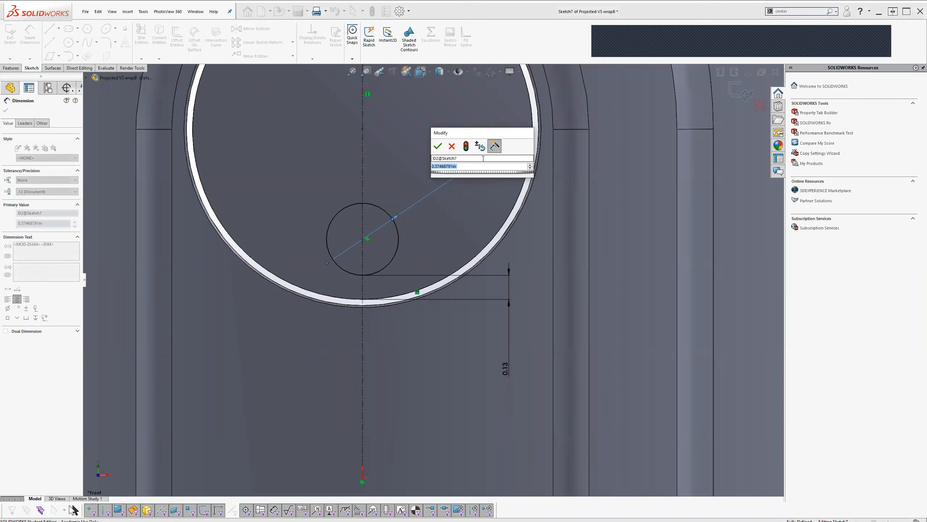
type("0.5")
key("Return")
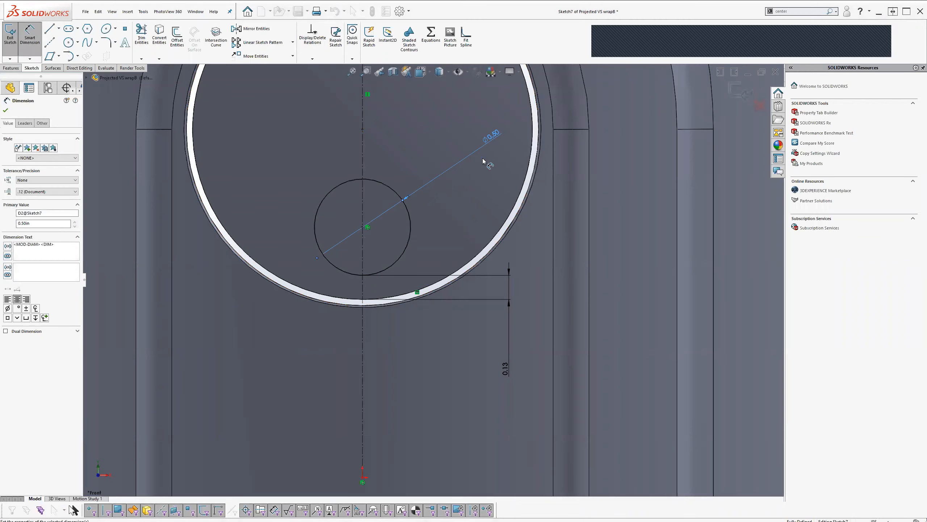
left_click(738, 95)
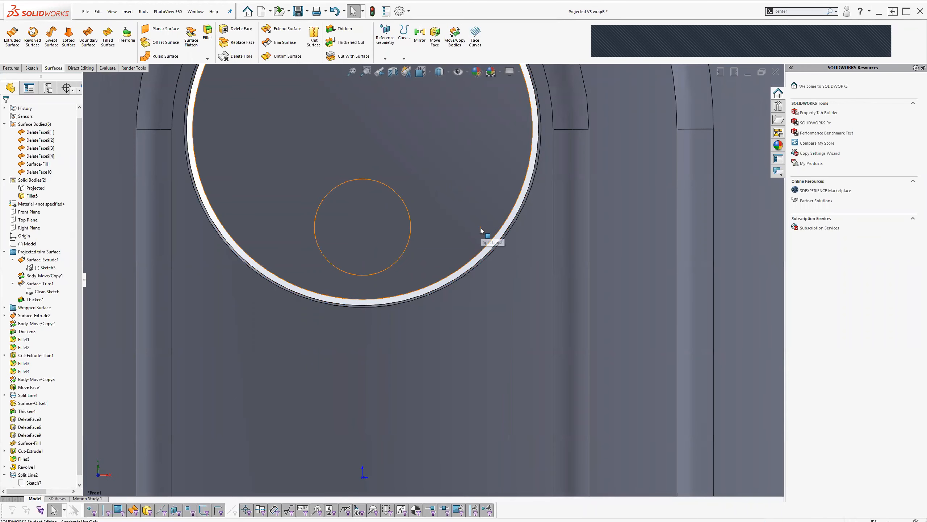
Examine the resized, centered circular opening in the large domed button from a low angle
scroll(402, 246, "up", 3)
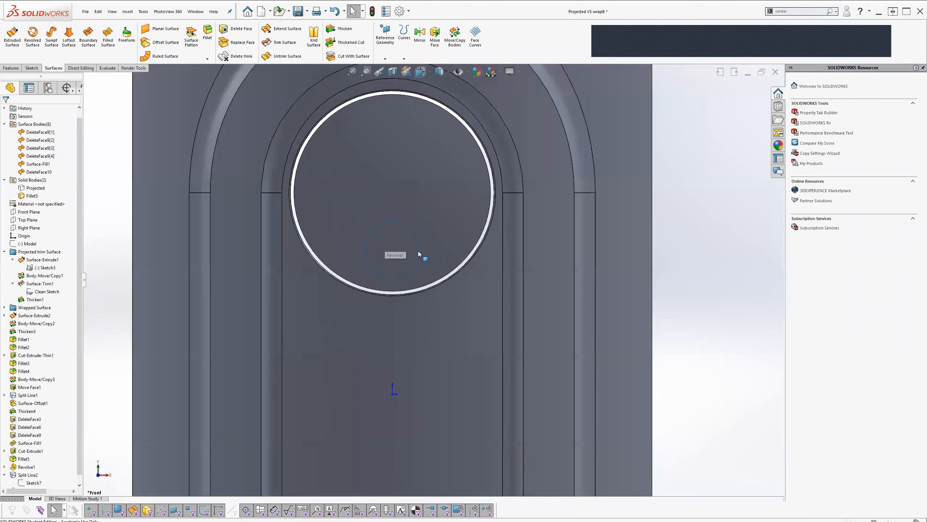
mouse_move(425, 255)
middle_mouse_down()
mouse_move(389, 177)
mouse_move(345, 188)
mouse_move(309, 165)
mouse_move(381, 178)
mouse_move(397, 235)
mouse_move(413, 249)
middle_mouse_up()
scroll(415, 250, "down", 4)
scroll(417, 253, "up", 2)
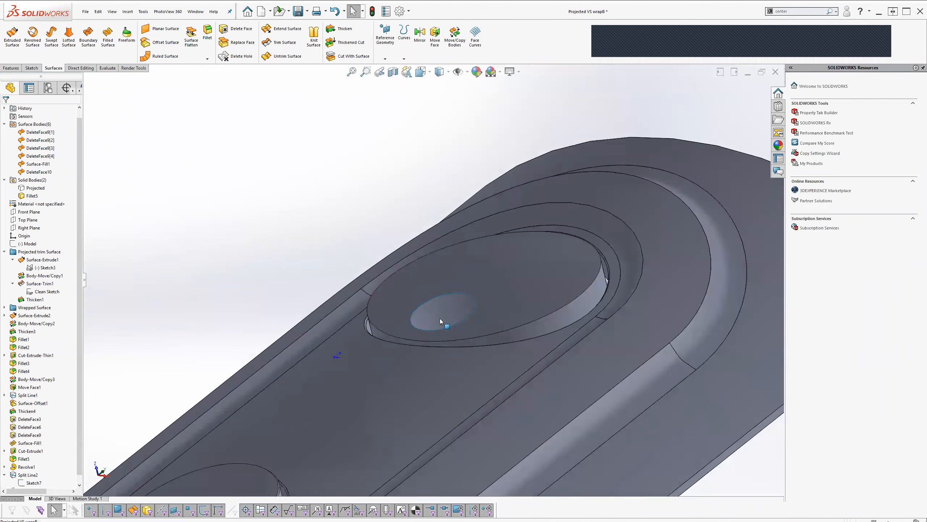
scroll(440, 318, "down", 3)
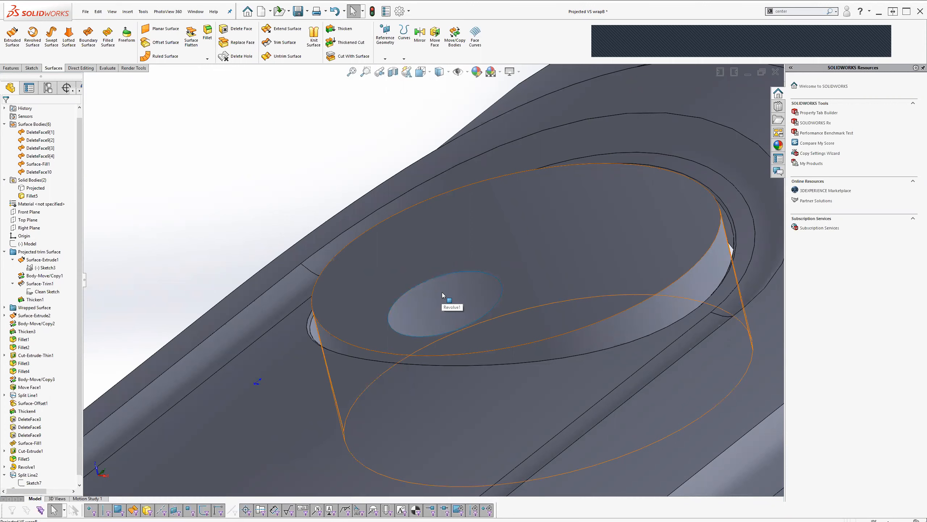
middle_click_drag(442, 292, 406, 280)
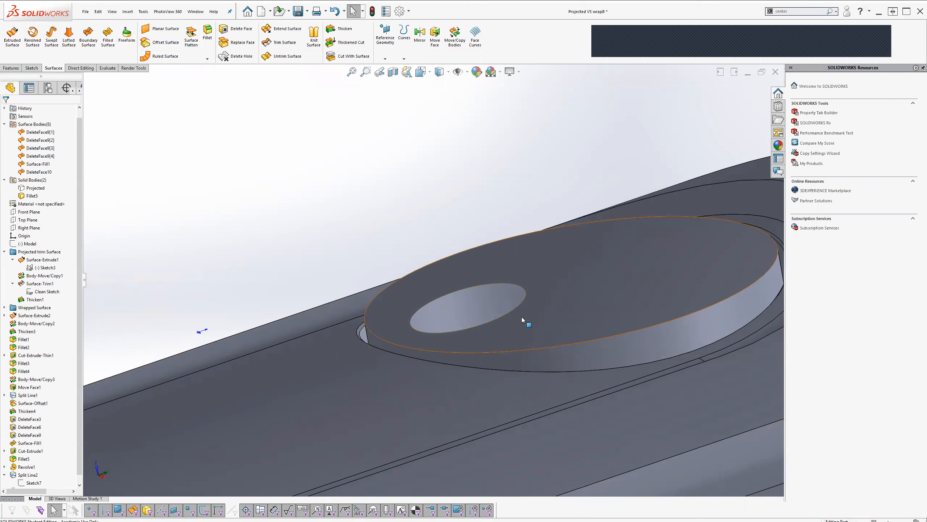
Start a sketch on the Right Plane to profile the dimple in the large button's circular opening
left_click_drag(79, 300, 85, 281)
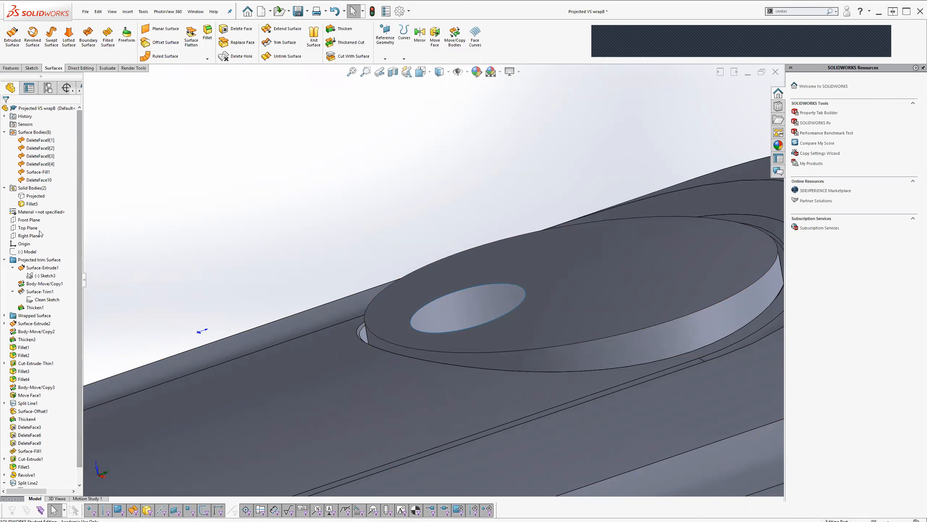
left_click(30, 235)
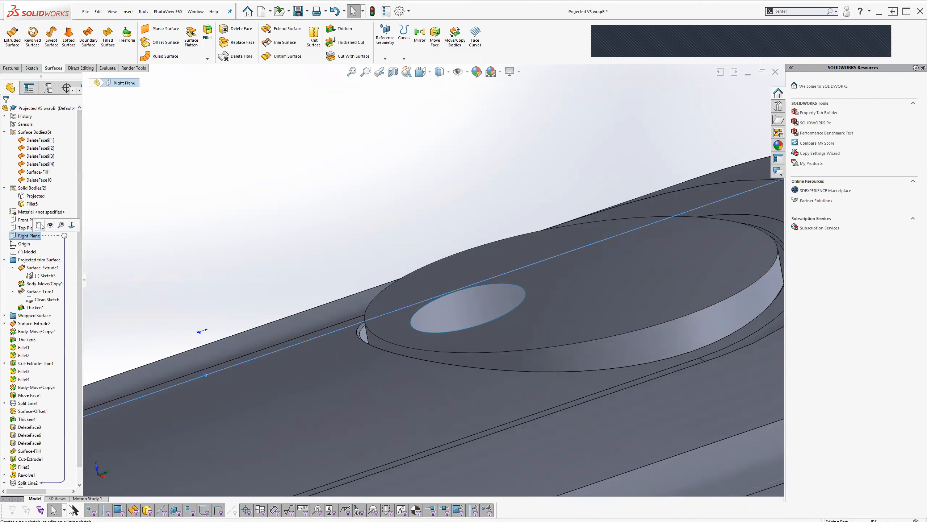
left_click(40, 225)
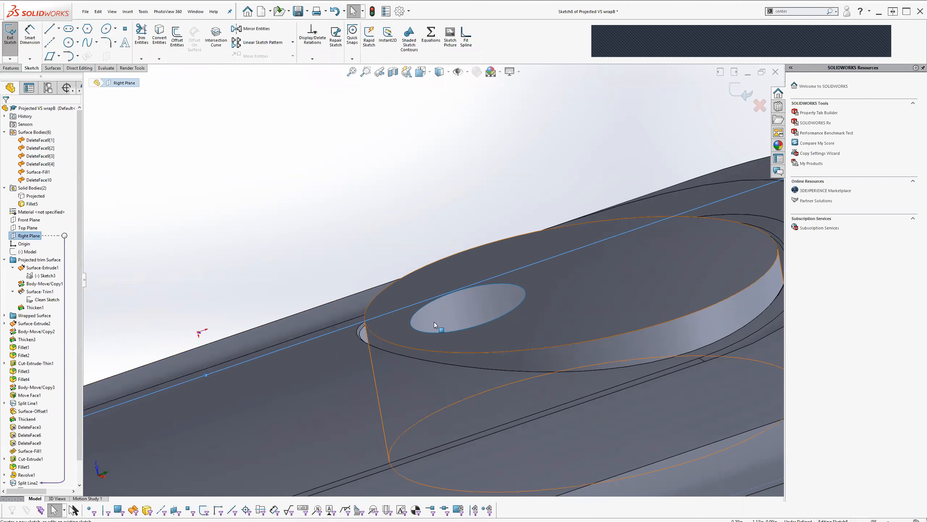
key("f")
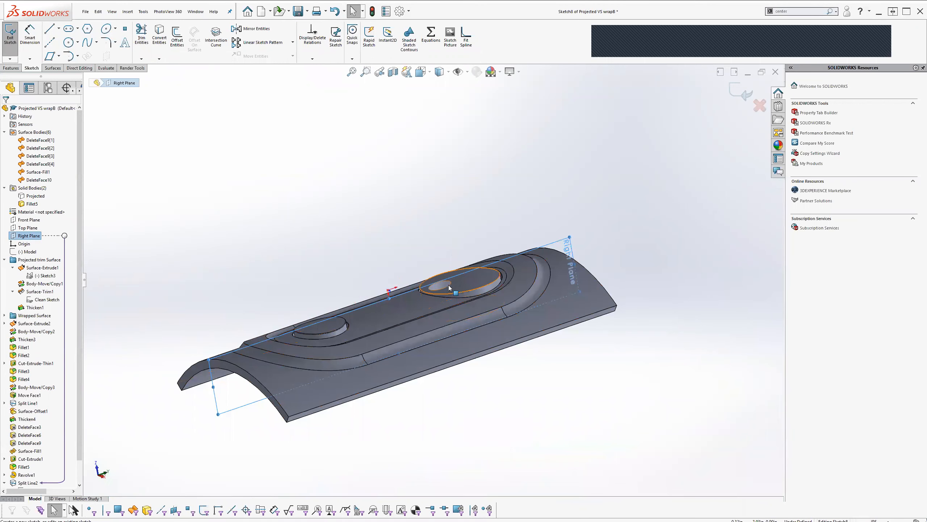
scroll(430, 270, "down", 3)
scroll(431, 271, "down", 5)
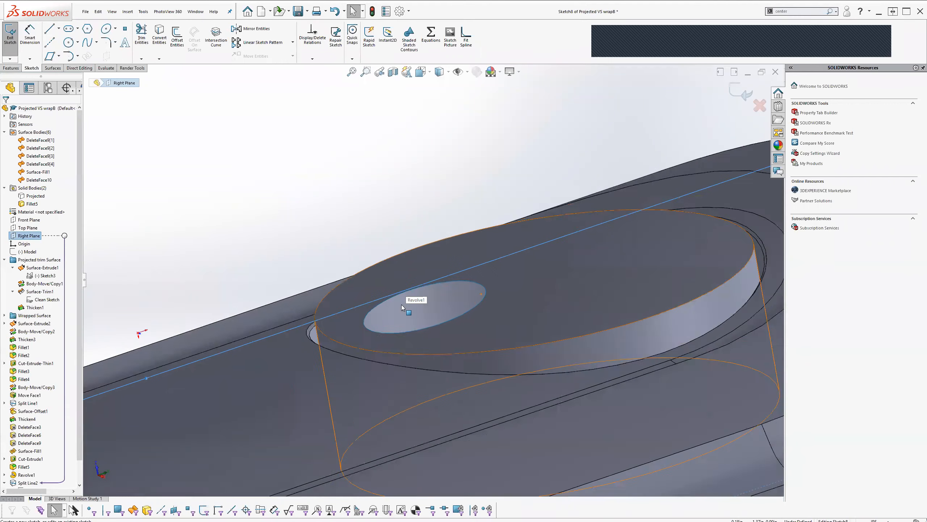
Draw a three-point arc that dips downward between opposite sides of the large button's circular opening
left_click(68, 56)
left_click(56, 137)
left_click(352, 341)
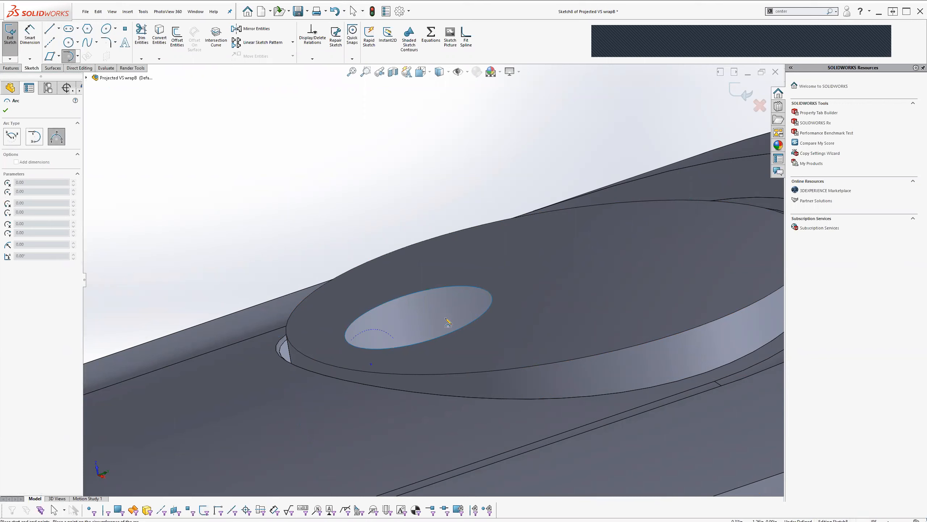
left_click(484, 296)
left_click(419, 328)
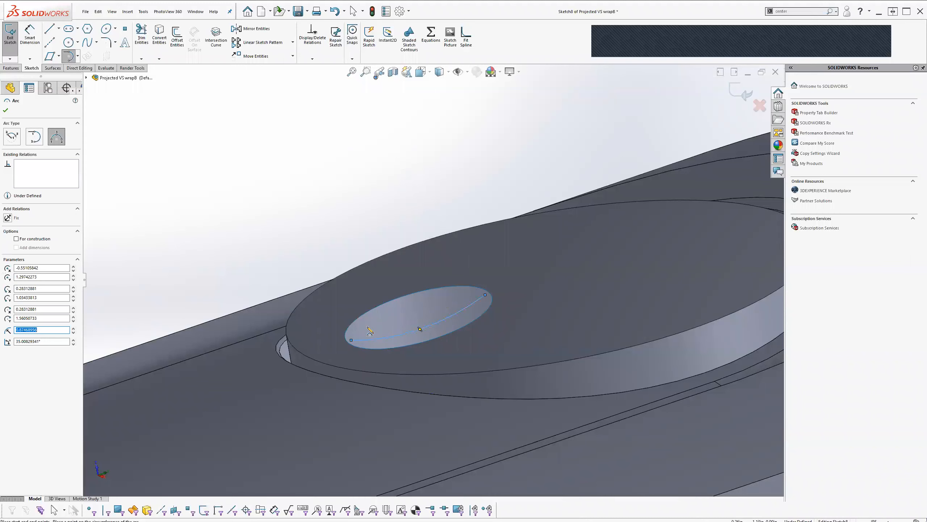
left_click(34, 137)
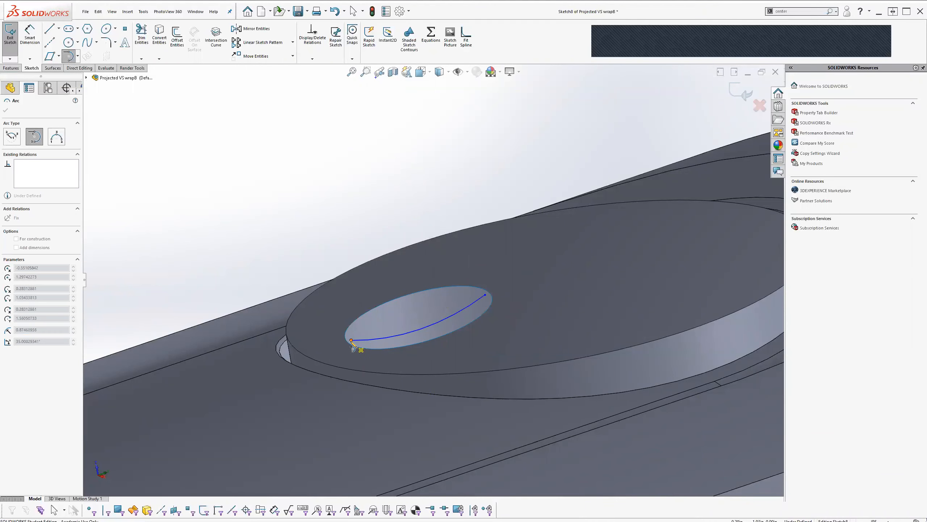
left_click(69, 56)
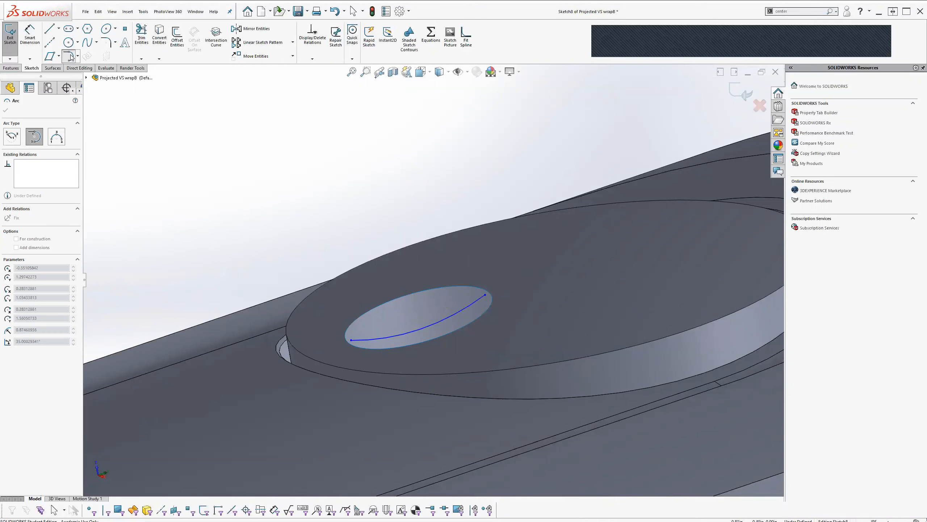
left_click(353, 348)
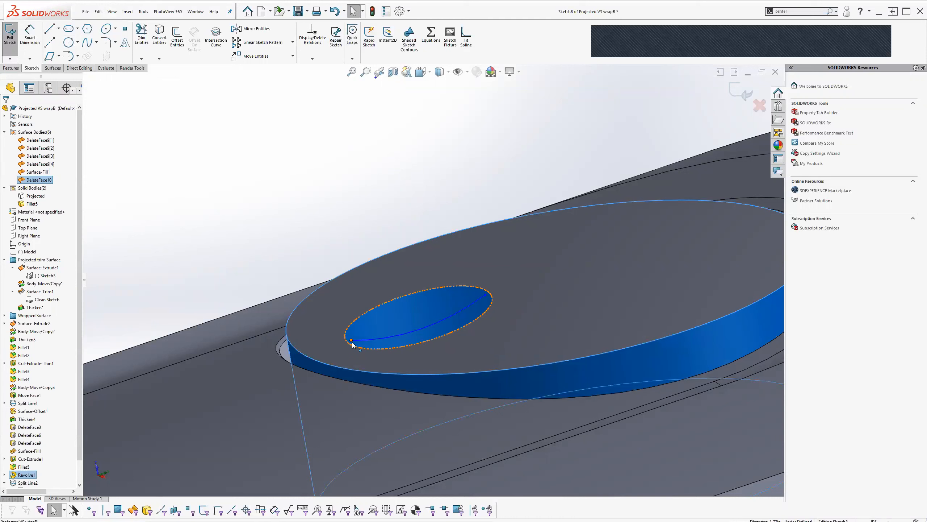
Add a Pierce relation between the arc's first endpoint and the edge of the circular opening
left_click(352, 342)
scroll(369, 334, "down", 5)
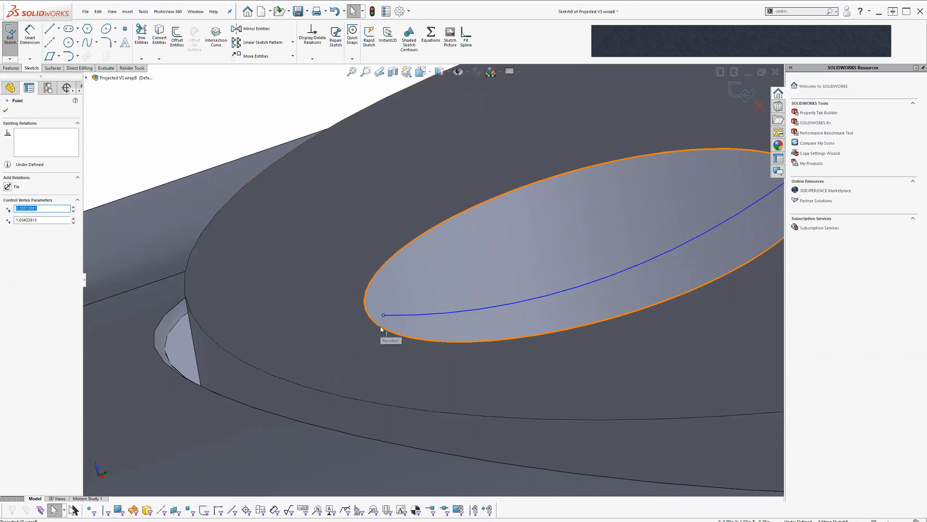
left_click(381, 328, "ctrl")
left_click(7, 227)
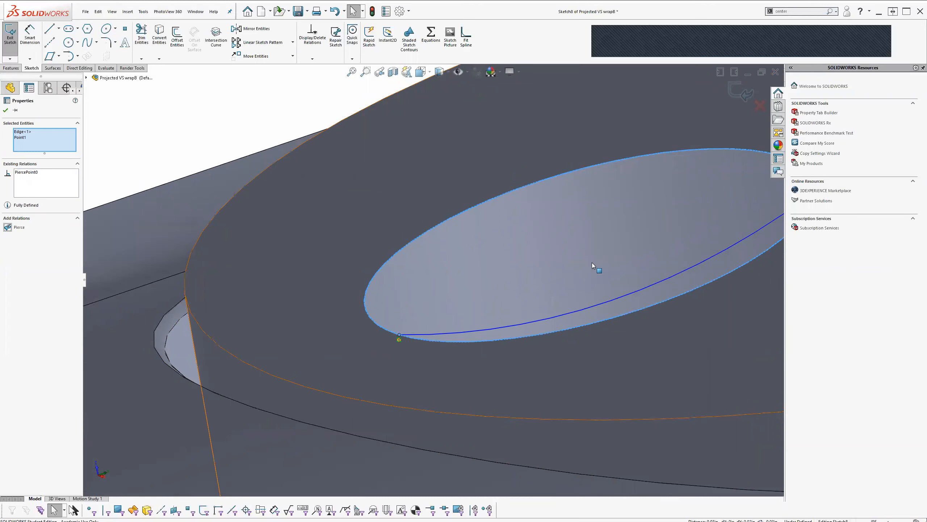
scroll(715, 224, "up", 2)
scroll(712, 225, "down", 3)
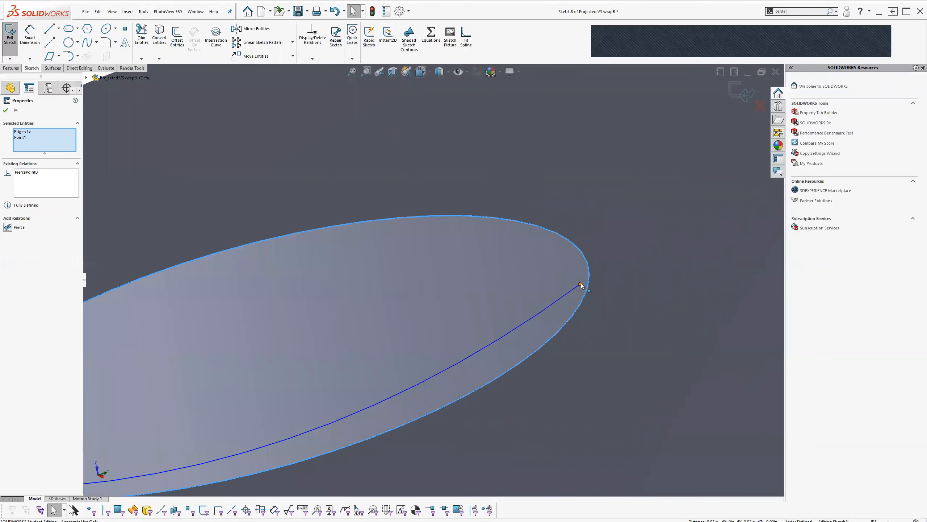
Add a Pierce relation between the arc's other endpoint and the opposite side of the circular opening's edge
left_click(586, 270)
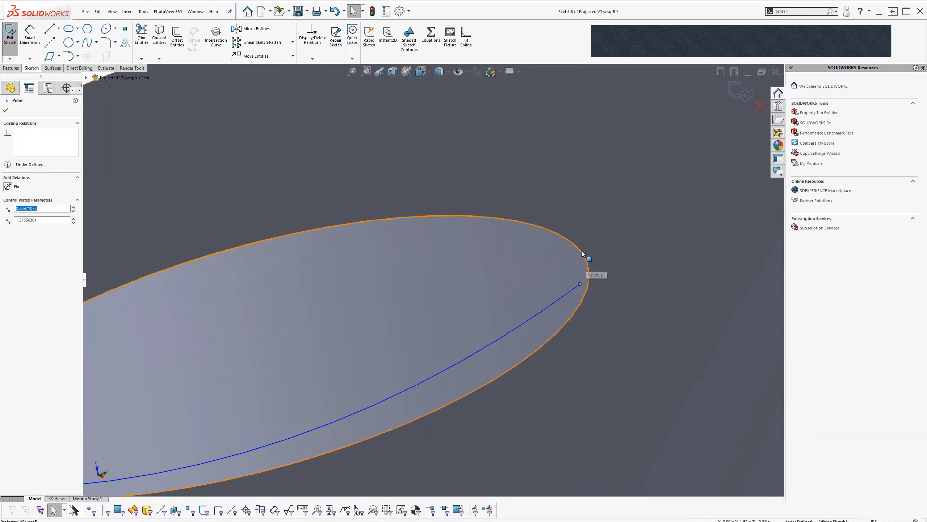
left_click(585, 256, "ctrl")
left_click(8, 228)
scroll(393, 258, "up", 4)
mouse_move(433, 334)
middle_mouse_down()
mouse_move(416, 324)
mouse_move(425, 326)
middle_mouse_up()
scroll(577, 355, "up", 4)
scroll(512, 247, "down", 2)
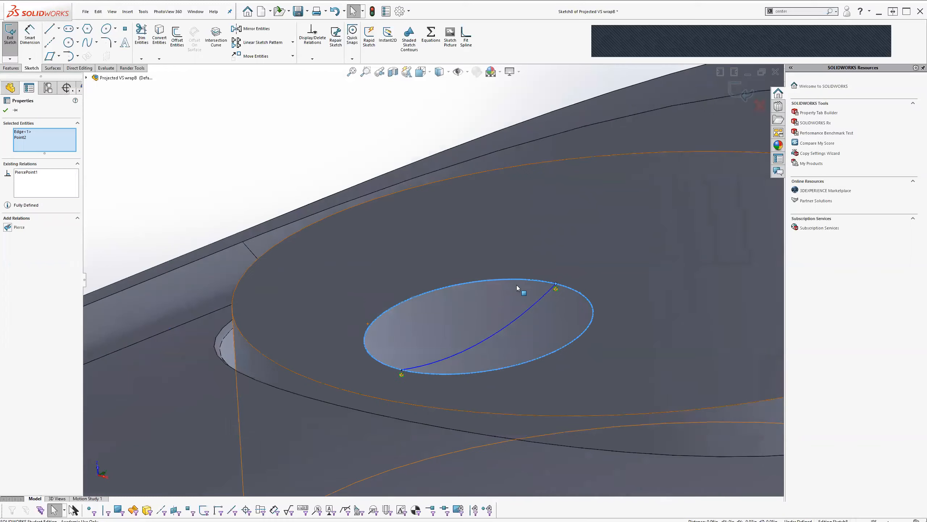
scroll(517, 285, "down", 2)
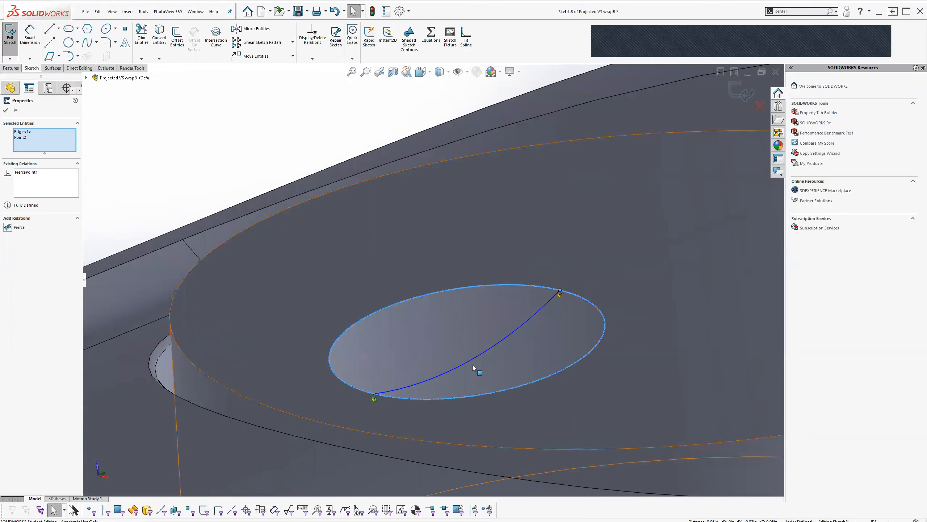
Dimension the arc's radius as 0.75 in and exit the sketch
mouse_move(467, 361)
left_mouse_down()
mouse_move(478, 373)
mouse_move(479, 358)
left_mouse_up()
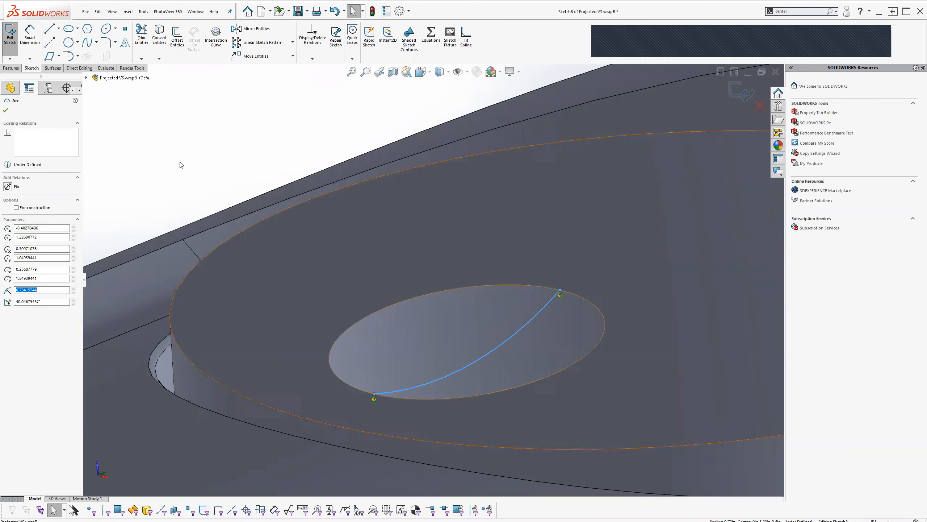
left_click(111, 144)
left_click(504, 377)
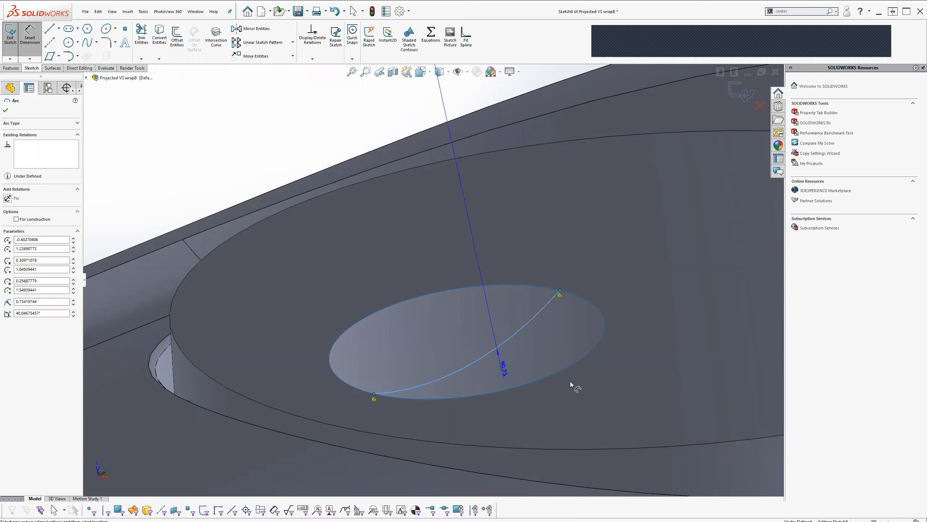
left_click(598, 418)
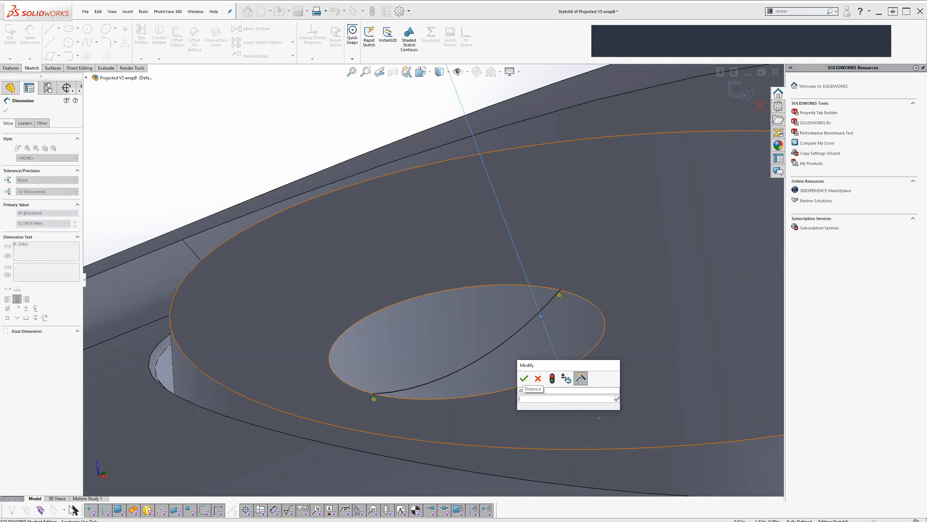
key("Return")
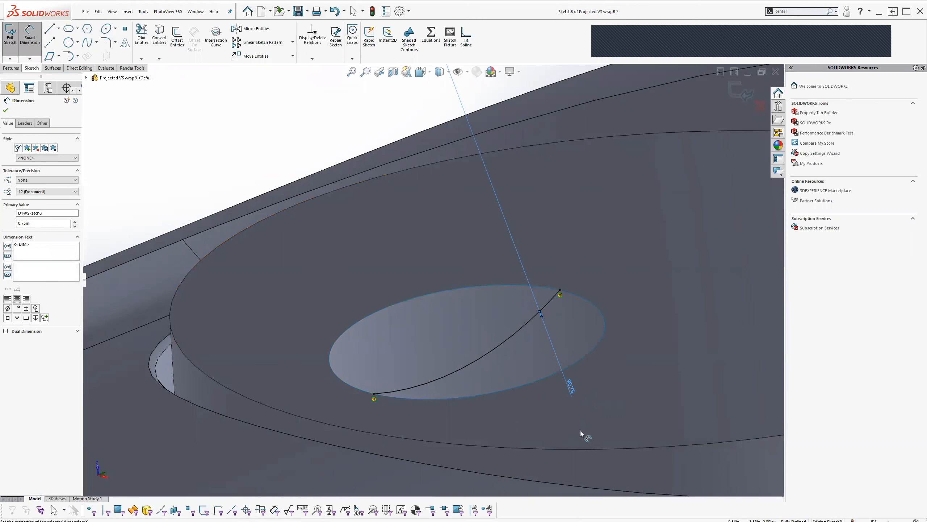
mouse_move(566, 387)
middle_mouse_down()
mouse_move(523, 386)
mouse_move(538, 375)
middle_mouse_up()
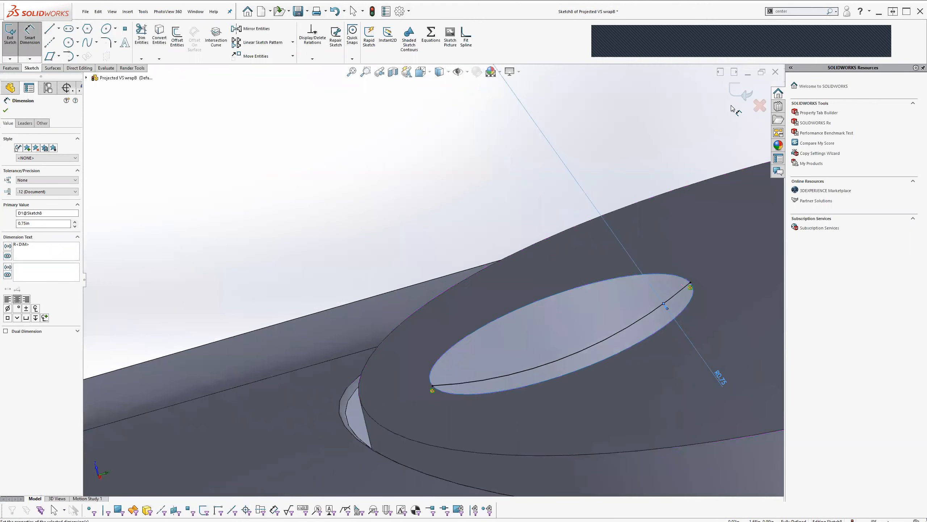
left_click(741, 93)
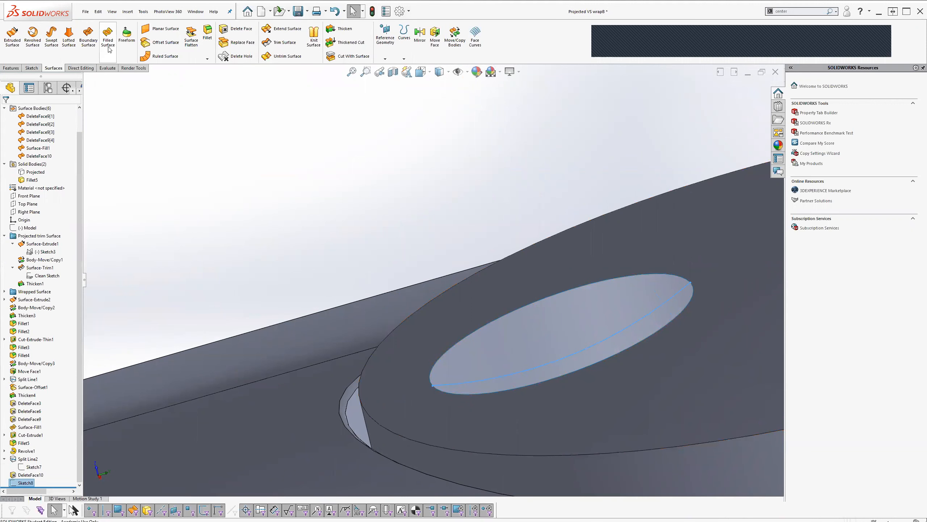
Start a Filled Surface with the circular opening's edge as patch boundary and remove the arc sketch from the boundary selection
left_click(108, 42)
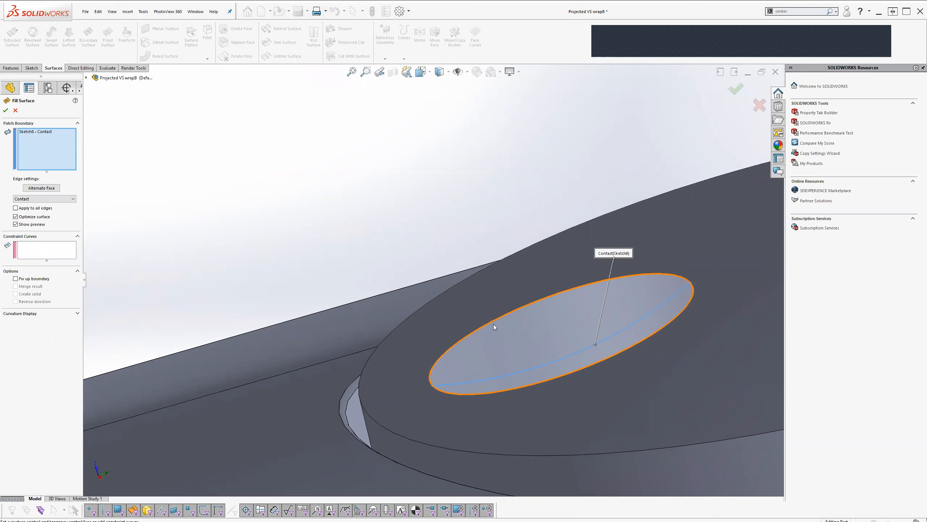
left_click(516, 307)
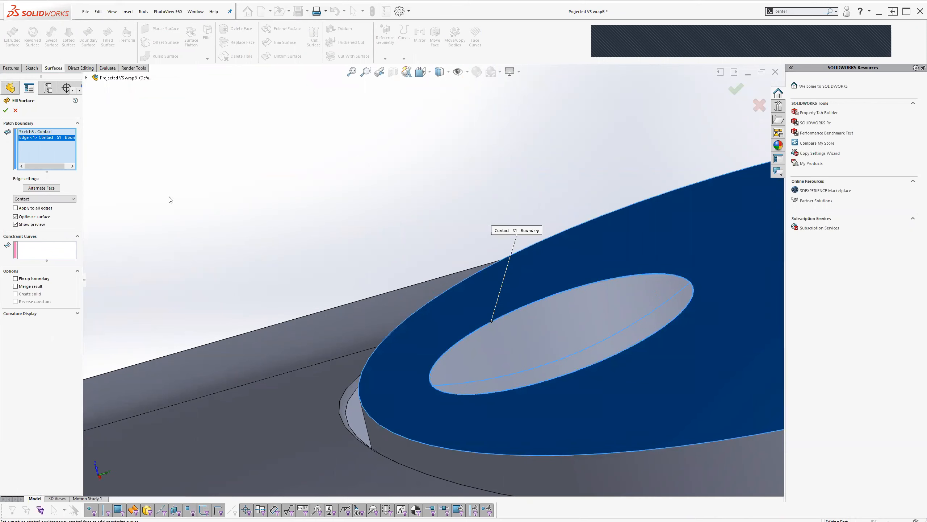
left_click(34, 131)
right_click(34, 131)
left_click(51, 146)
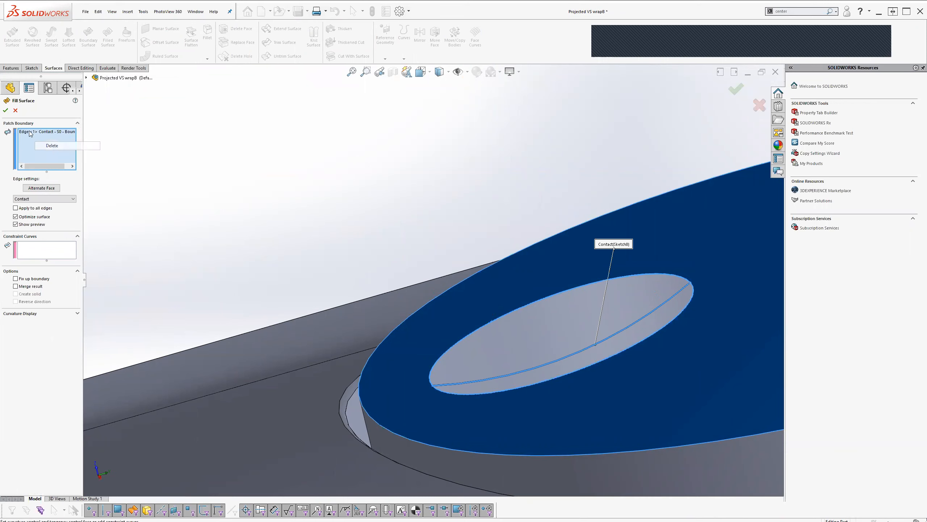
Use the arc sketch as the fill's constraint curve, keep Contact on the boundary edge, and create the dimple surface
middle_click_drag(539, 368, 604, 340)
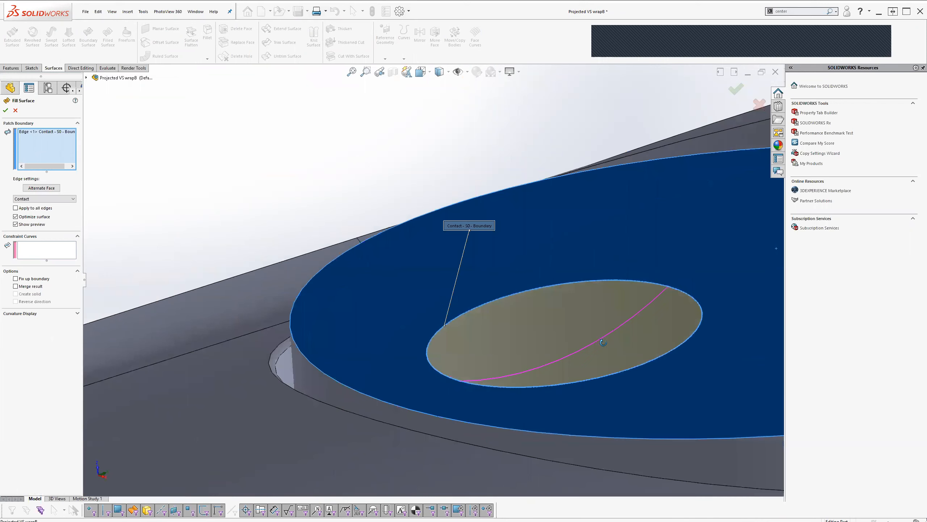
left_click(41, 252)
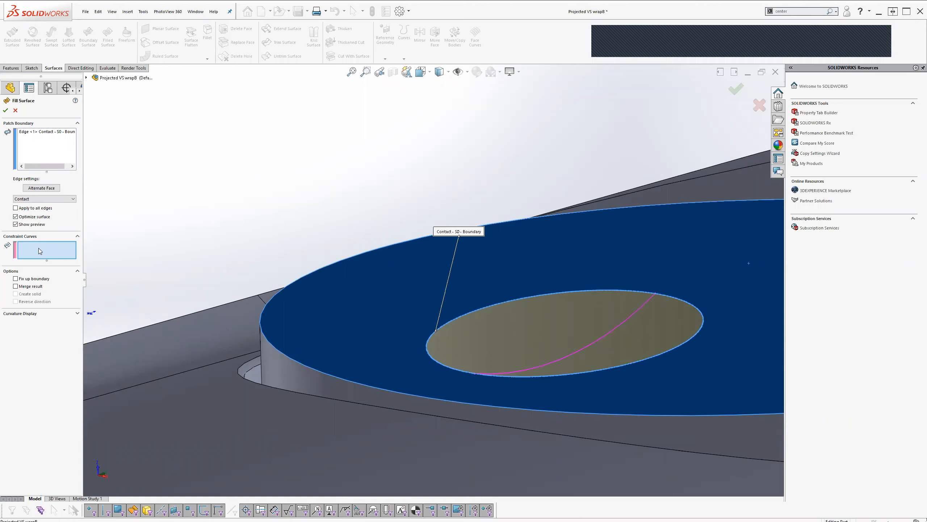
left_click(569, 355)
middle_click_drag(604, 352, 558, 337)
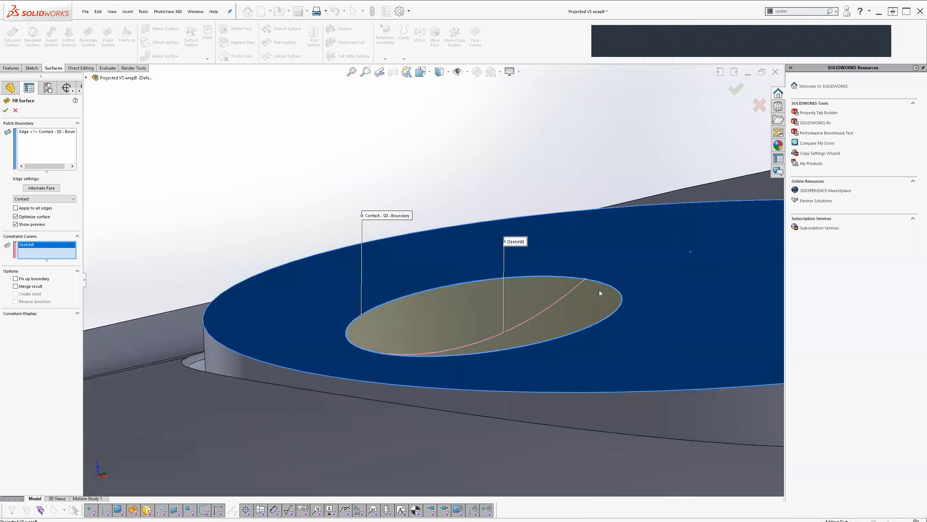
scroll(430, 320, "up", 3)
middle_click_drag(443, 362, 533, 371)
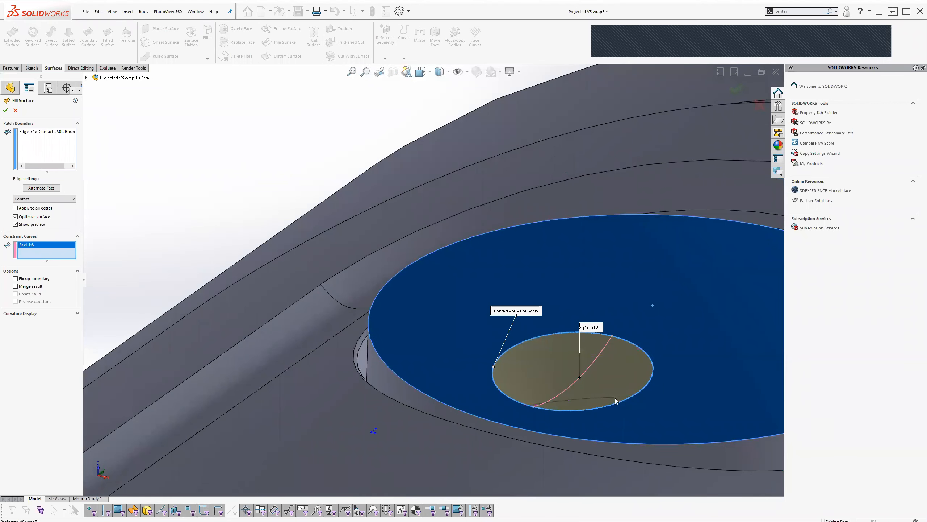
scroll(567, 382, "up", 2)
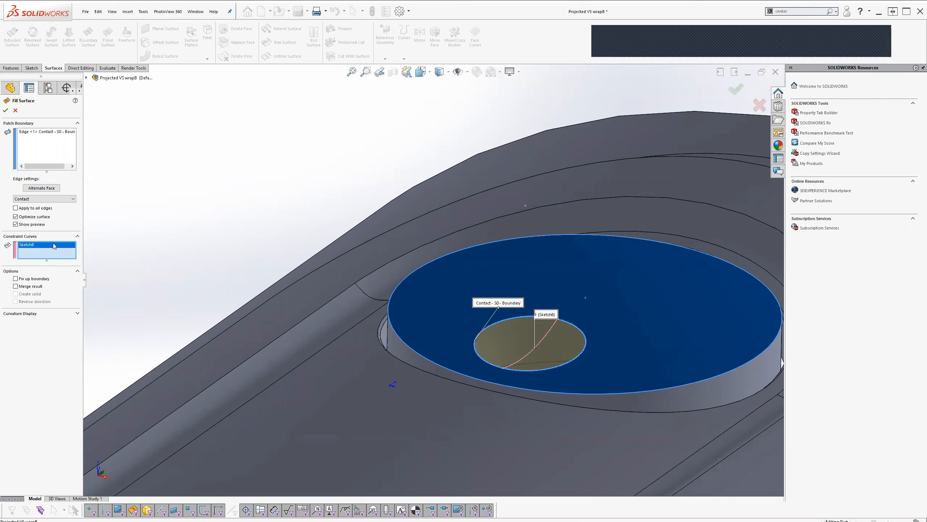
left_click(5, 111)
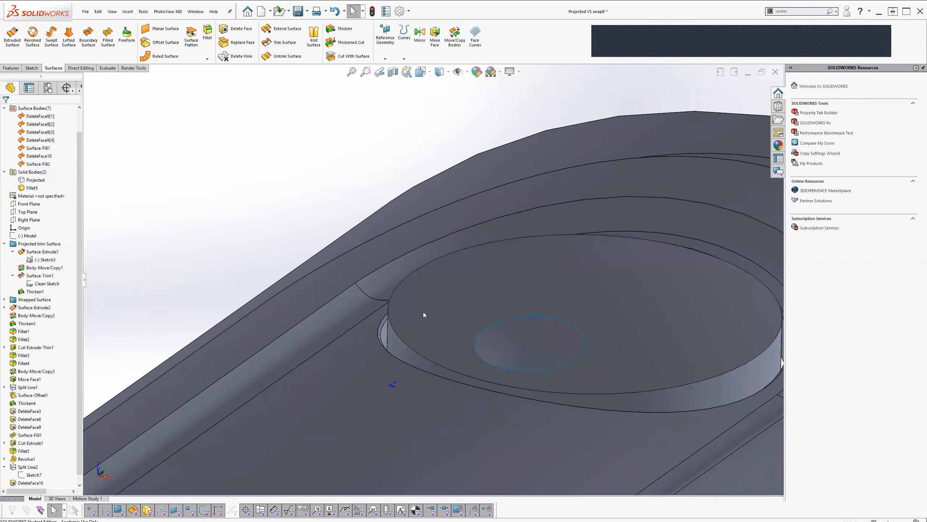
Select the dimple face on the large button and search the commands for "face"
middle_click(467, 288)
middle_click_drag(467, 288, 496, 229)
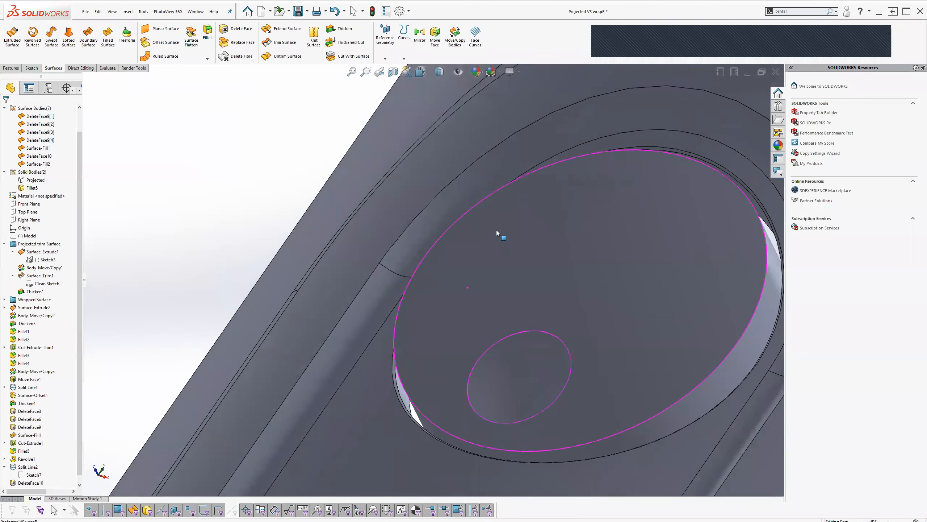
scroll(508, 234, "up", 6)
scroll(499, 290, "down", 5)
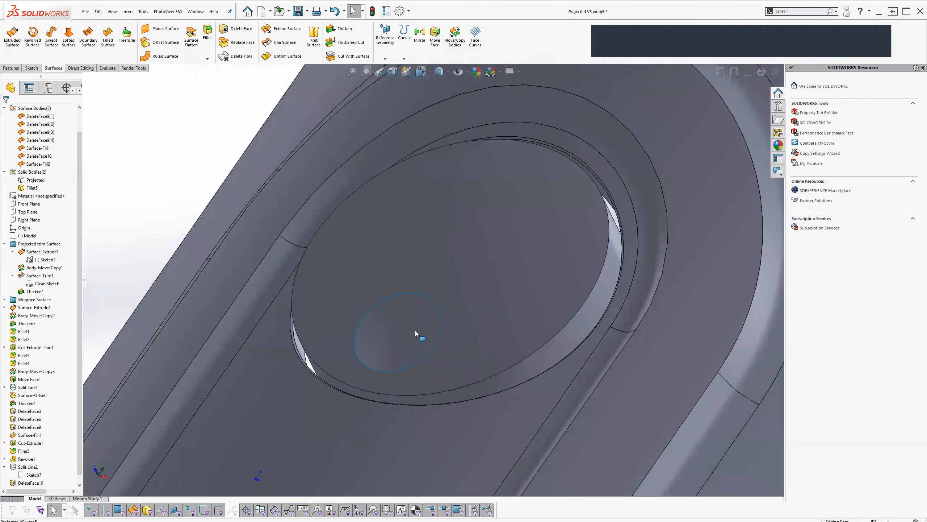
left_click(415, 333)
middle_click_drag(445, 331, 471, 321)
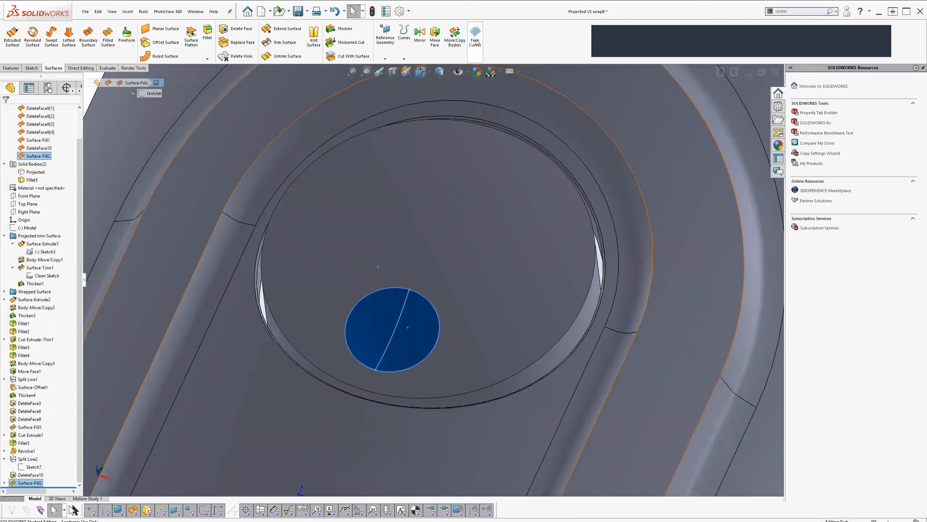
left_click(783, 11)
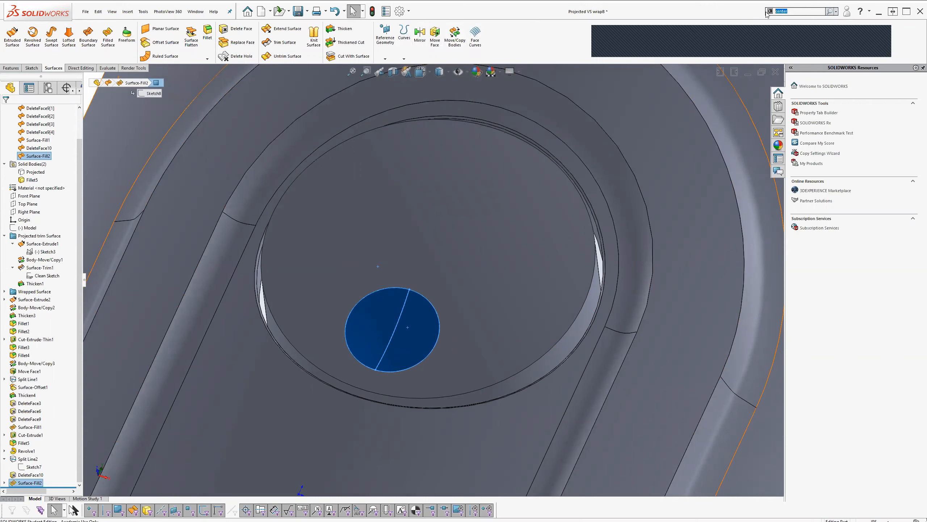
type("face")
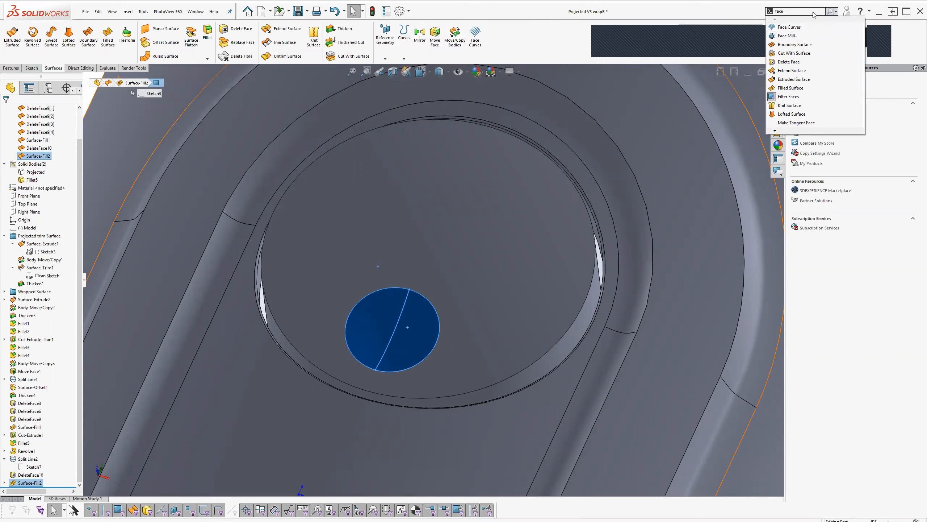
left_click(741, 14)
left_click(836, 11)
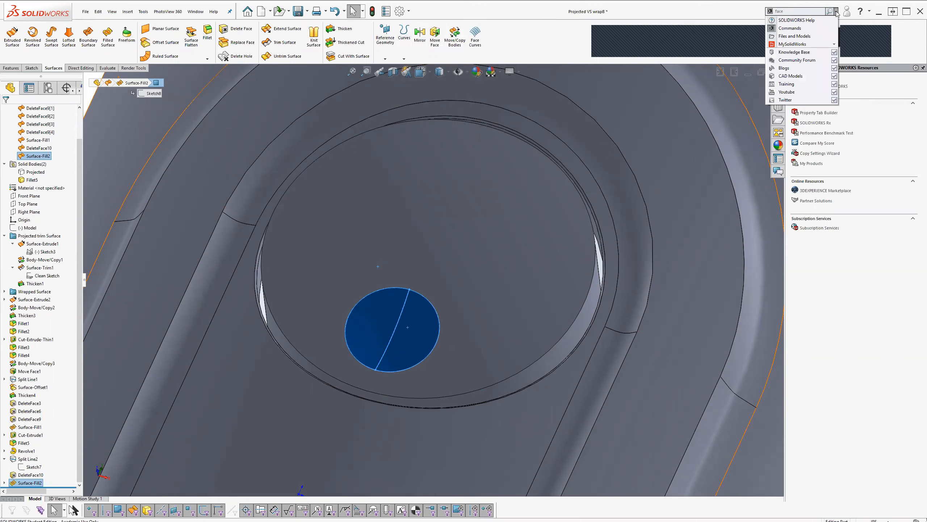
left_click(792, 29)
left_click(787, 11)
type("face")
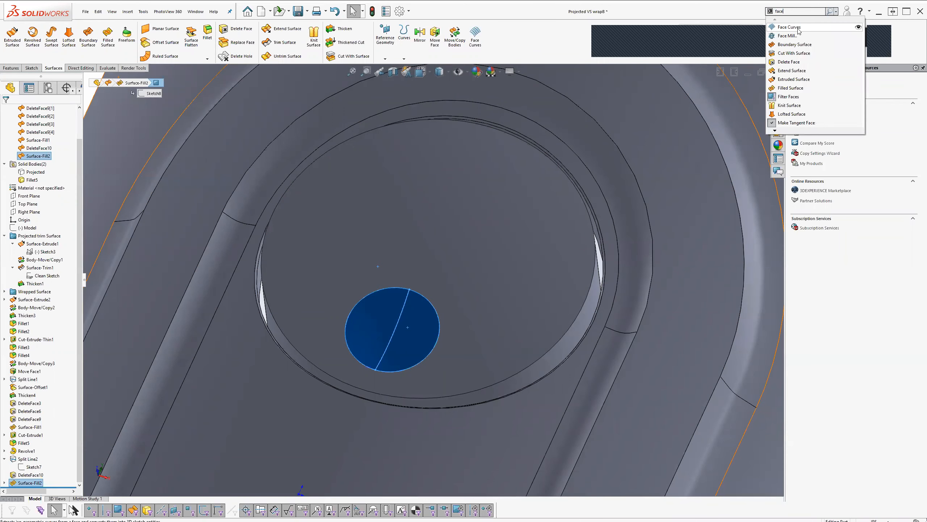
Preview a Face Curves mesh with counts of 8 and 10 on the dimple face, inspect its curvature and cancel the command
left_click(475, 37)
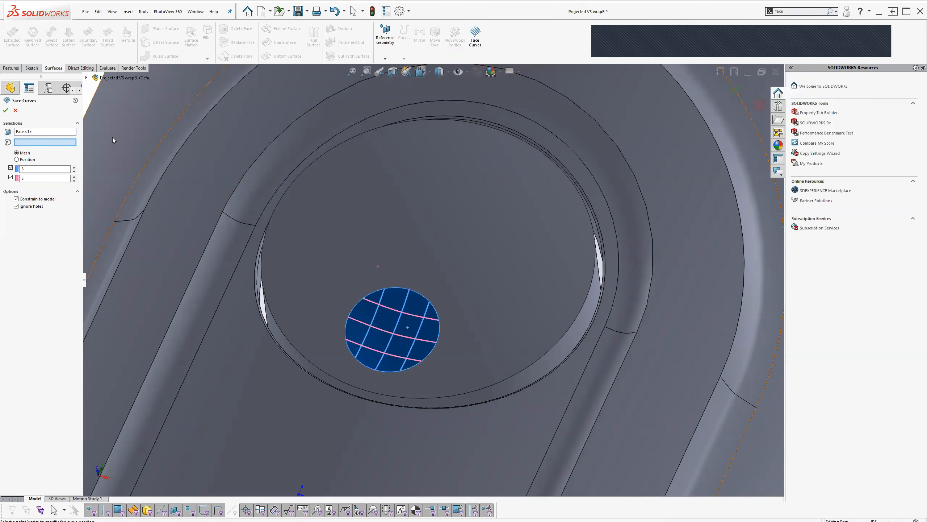
left_click(74, 167)
left_click(74, 167)
left_click(74, 167)
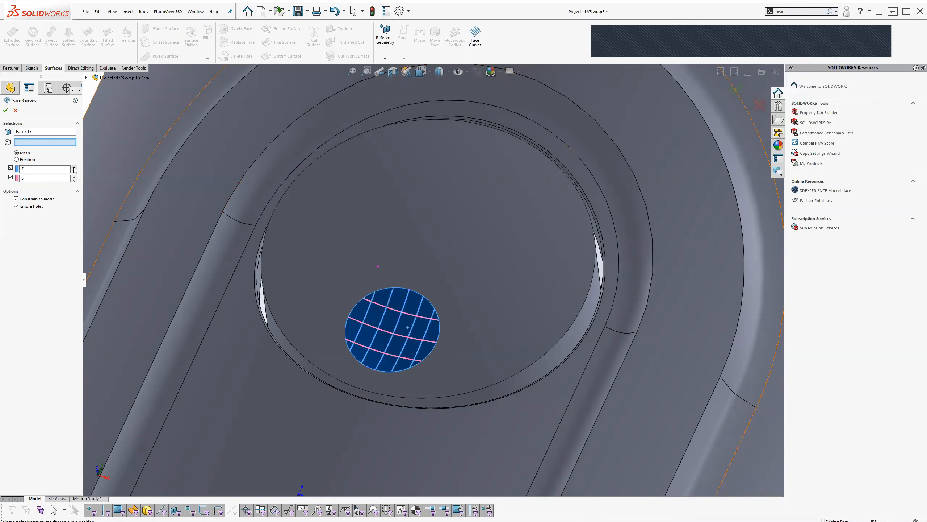
left_click(75, 176)
left_click(74, 176)
left_click(74, 176)
left_click(74, 176)
left_click(74, 176)
scroll(411, 345, "down", 5)
middle_click_drag(393, 307, 137, 313)
scroll(373, 272, "down", 3)
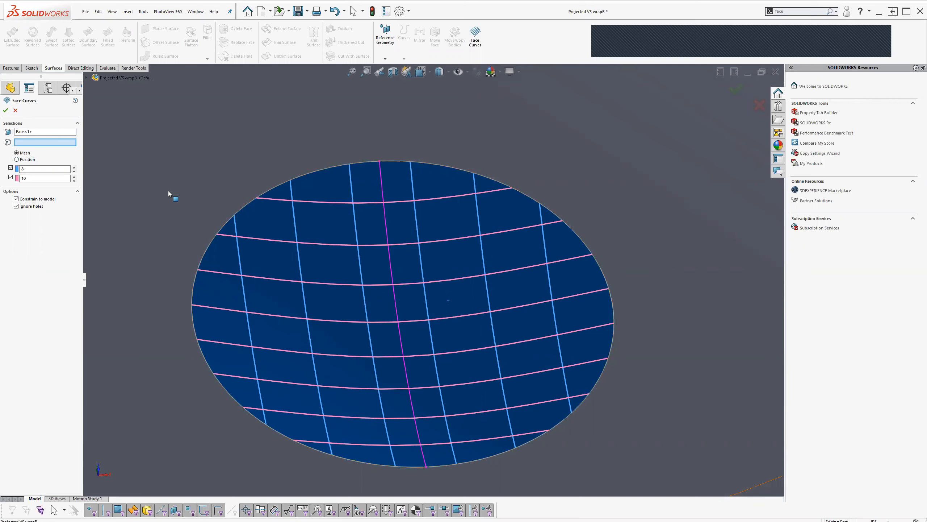
scroll(410, 276, "up", 3)
scroll(409, 277, "up", 5)
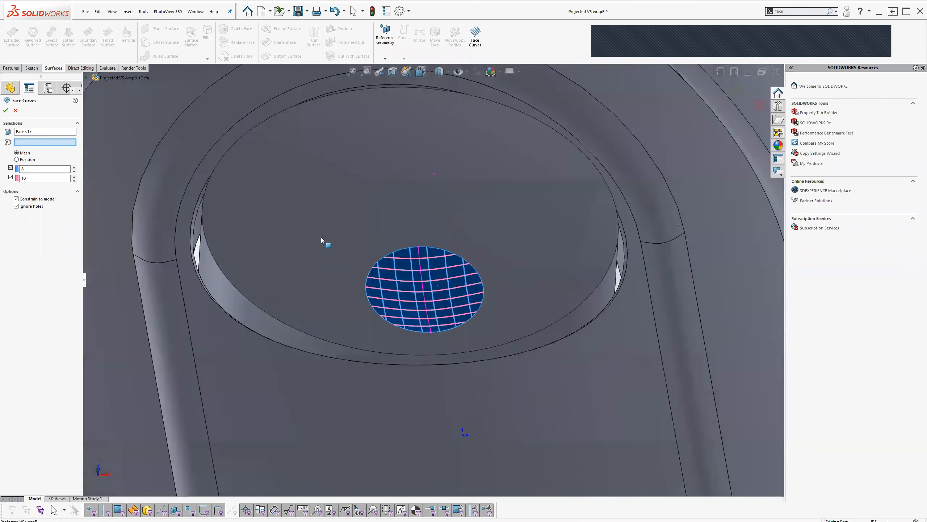
left_click(15, 111)
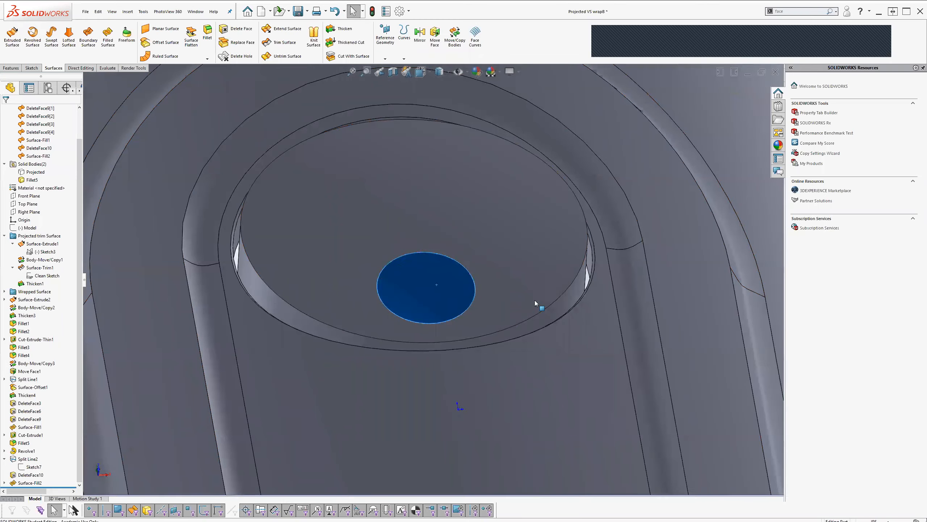
Knit the large button's surface body and the dimple's filled surface into one solid body
scroll(532, 301, "up", 4)
middle_click_drag(432, 270, 361, 314)
left_click(37, 156)
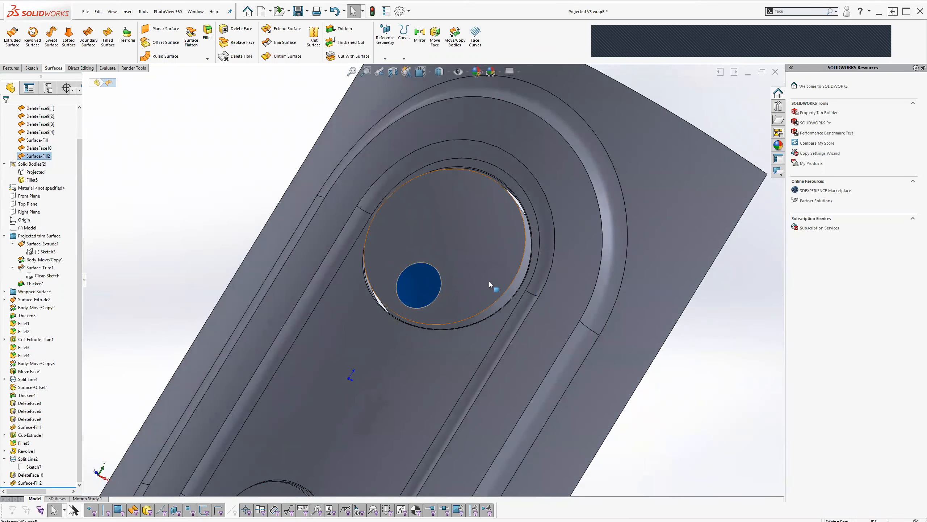
scroll(416, 267, "up", 3)
scroll(488, 290, "down", 4)
scroll(488, 291, "down", 3)
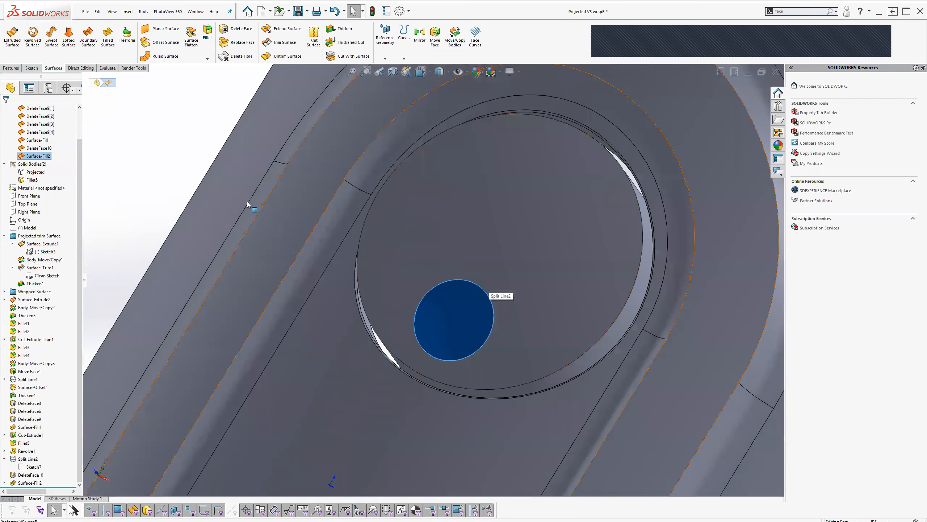
left_click(469, 245)
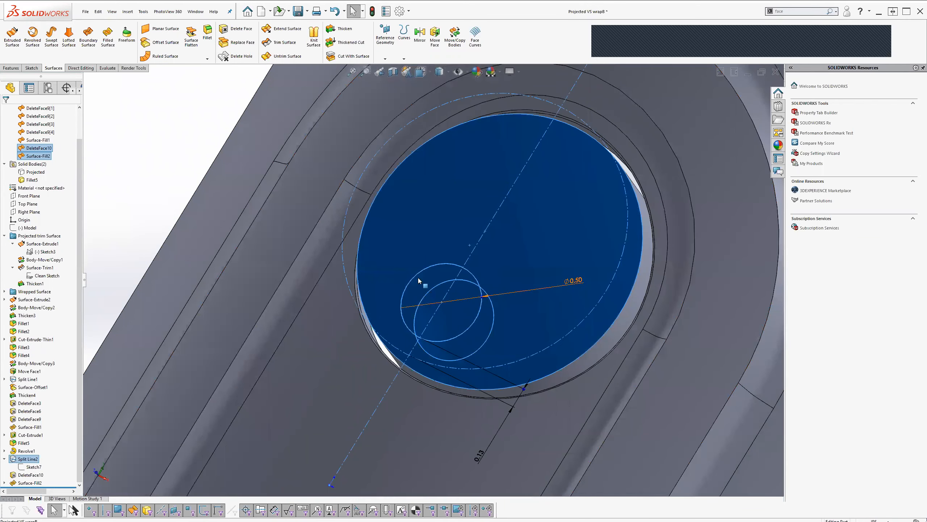
left_click(30, 148, "ctrl")
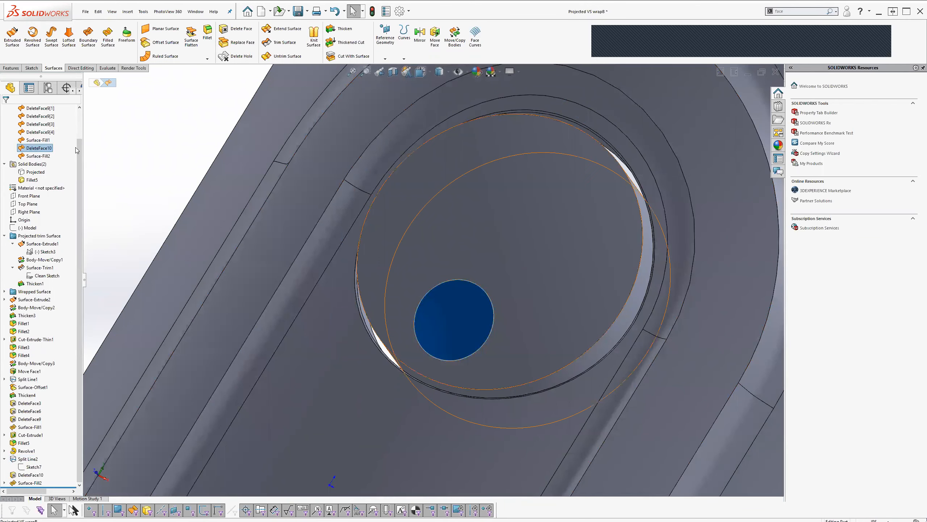
left_click(30, 148, "ctrl")
left_click(318, 36)
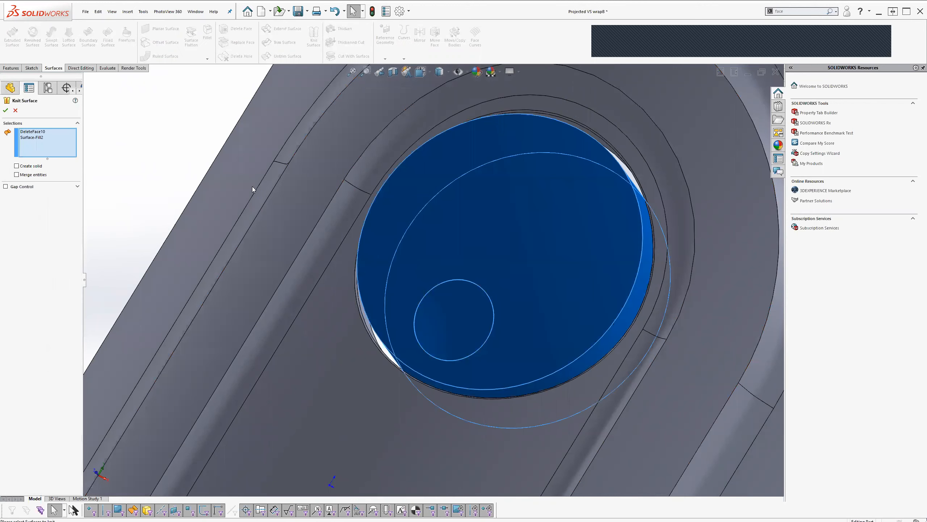
left_click(5, 108)
Fillet the edges of the large button's top face with a 0.01 in radius and a 0.10 in conic radius profile
scroll(431, 268, "up", 5)
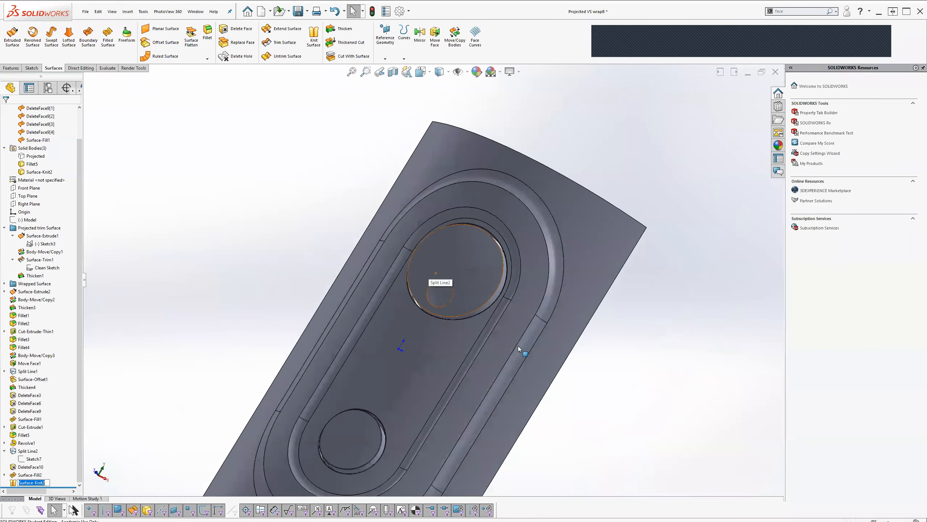
scroll(484, 271, "down", 5)
scroll(460, 327, "up", 1)
middle_click_drag(459, 329, 470, 287)
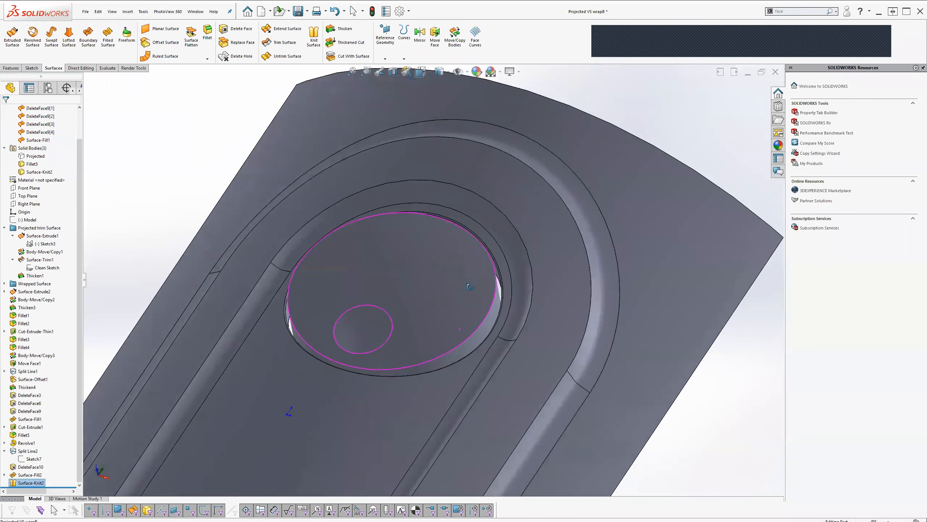
left_click(429, 326)
left_click(483, 306)
scroll(343, 343, "down", 5)
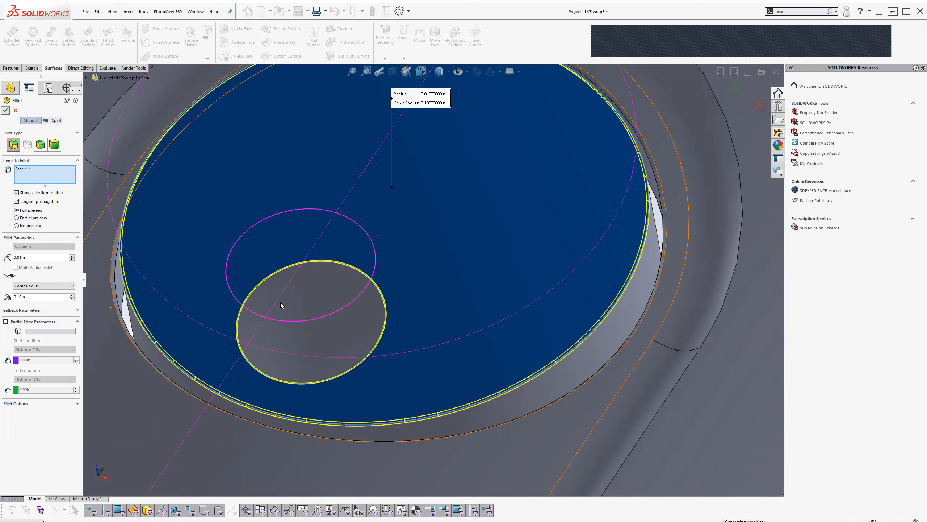
left_click(6, 111)
Hide the curved panel body surrounding the two buttons
scroll(340, 370, "up", 10)
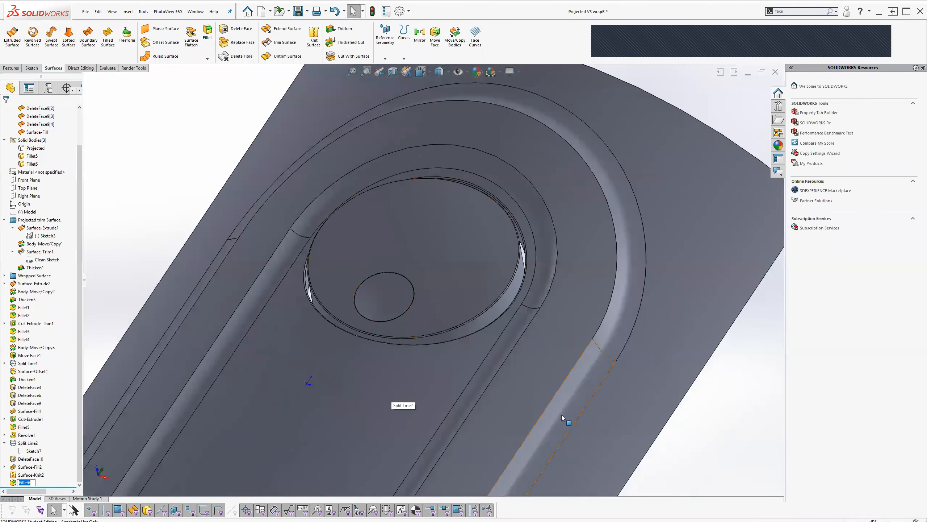
scroll(372, 365, "down", 5)
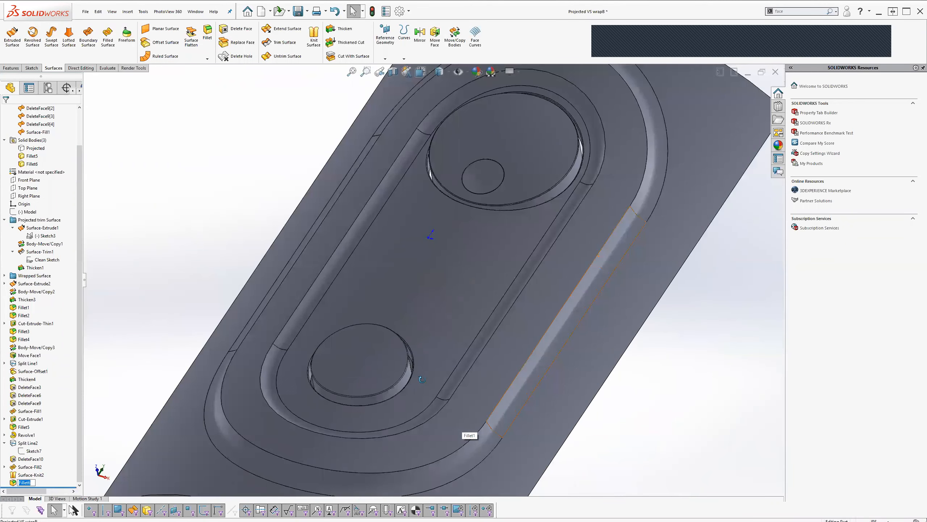
scroll(399, 289, "down", 2)
right_click(371, 305)
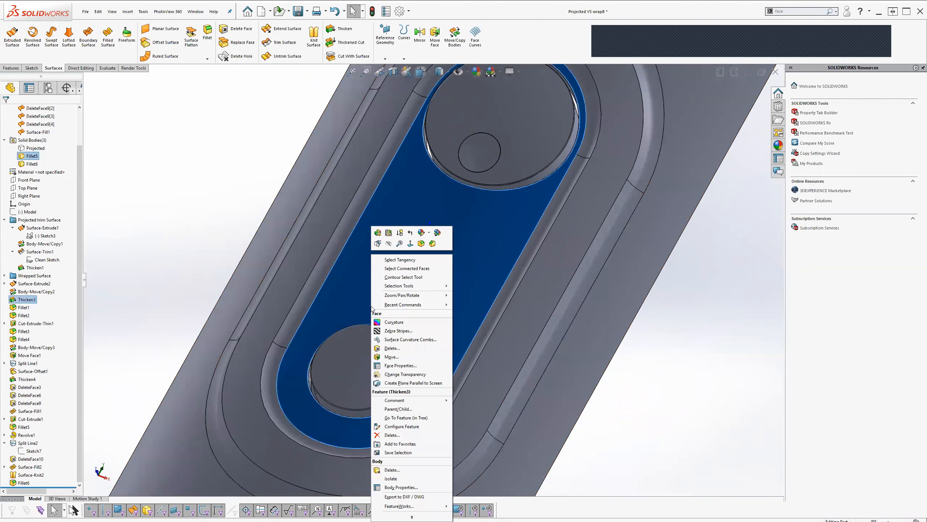
left_click(389, 243)
Examine the two exposed button bodies from several angles, including a close look at the small button's top edge
middle_click_drag(448, 382, 303, 256)
scroll(328, 251, "down", 3)
scroll(328, 251, "down", 2)
scroll(449, 304, "up", 4)
scroll(451, 303, "down", 5)
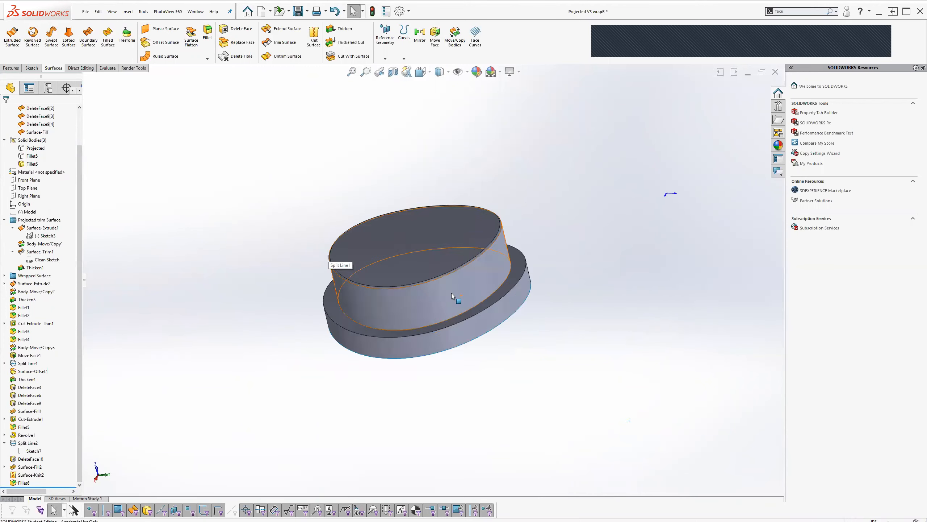
scroll(453, 300, "up", 5)
scroll(614, 311, "up", 1)
scroll(617, 311, "down", 5)
scroll(540, 183, "up", 4)
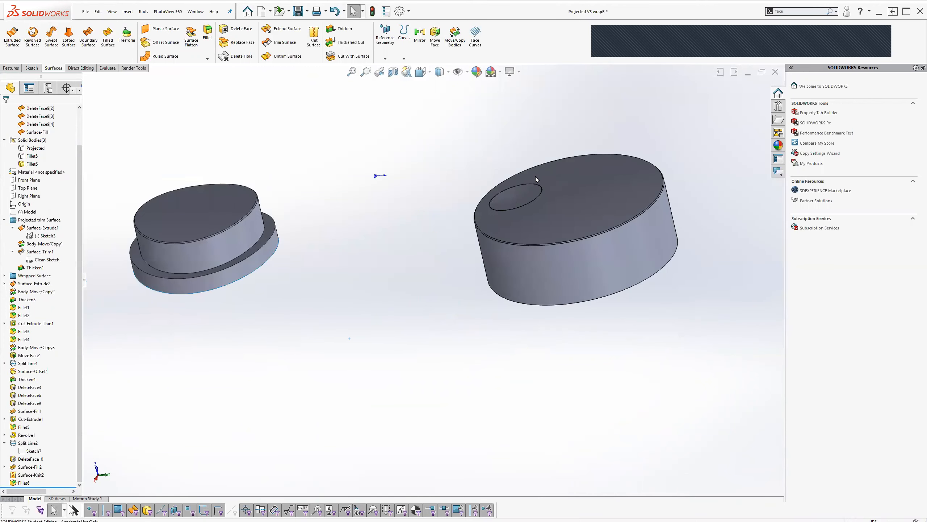
scroll(534, 178, "down", 4)
middle_click_drag(381, 298, 418, 243)
scroll(396, 291, "up", 7)
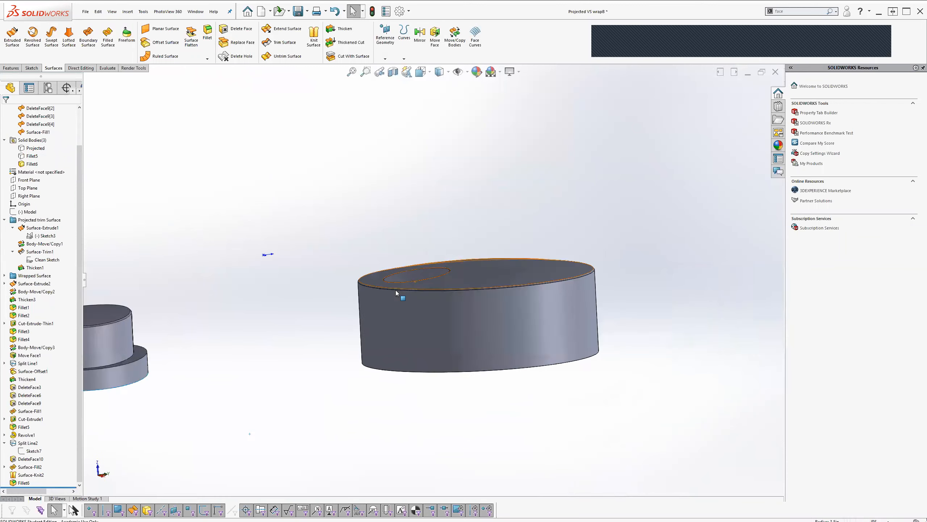
scroll(325, 318, "down", 5)
middle_click_drag(364, 269, 430, 278)
scroll(402, 277, "down", 3)
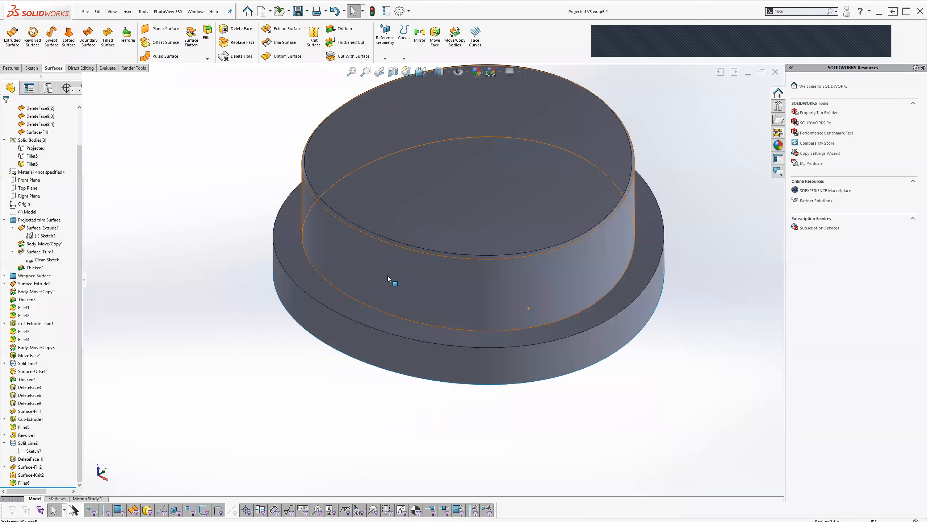
middle_click_drag(354, 224, 339, 153)
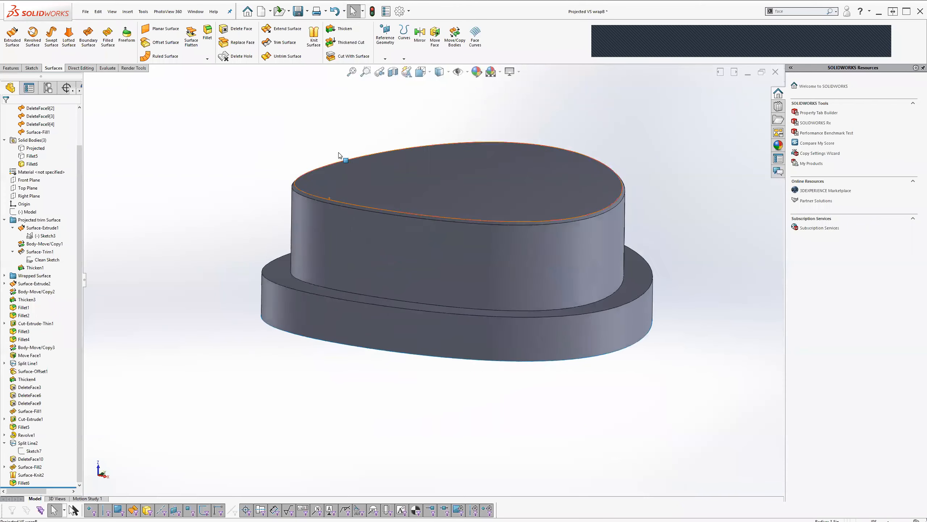
scroll(380, 232, "down", 3)
scroll(440, 311, "down", 4)
middle_click_drag(440, 312, 598, 311)
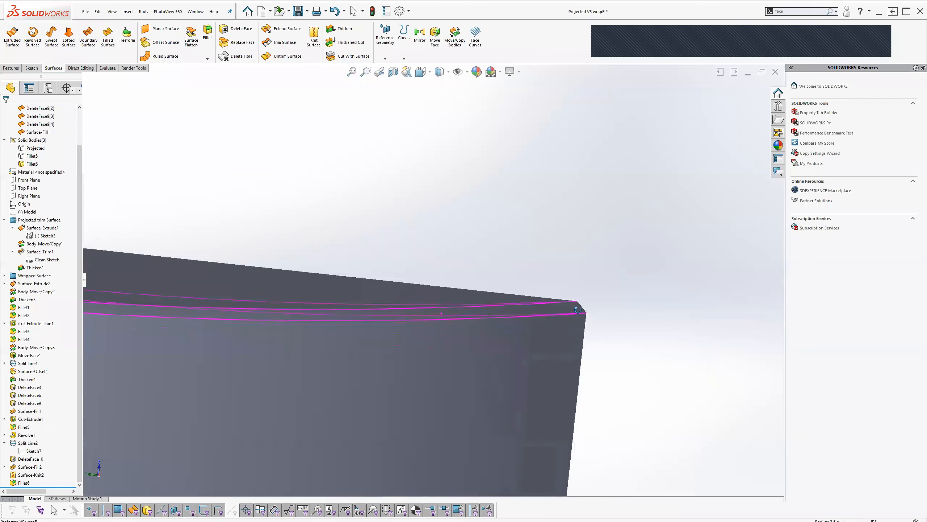
Try to knit all five listed surface bodies into one surface with gap control enabled
scroll(81, 131, "up", 3)
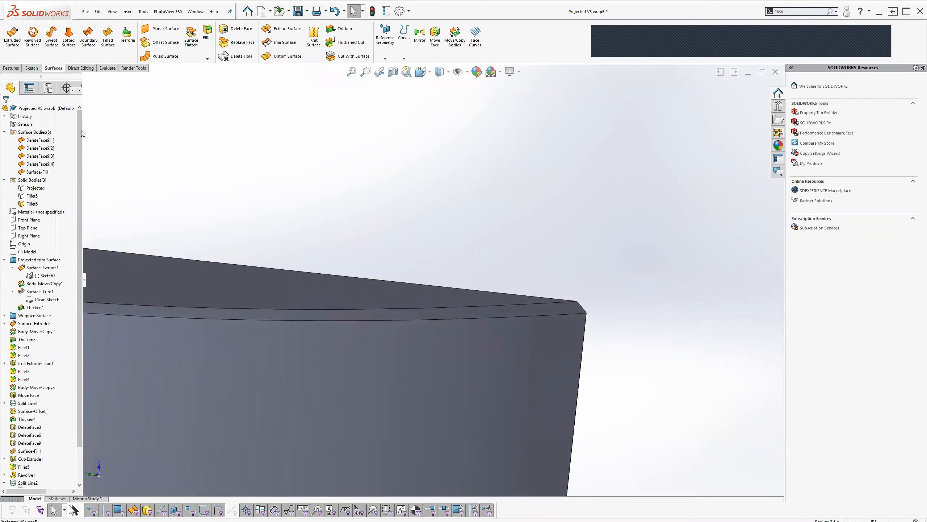
left_click(40, 140)
scroll(383, 301, "up", 6)
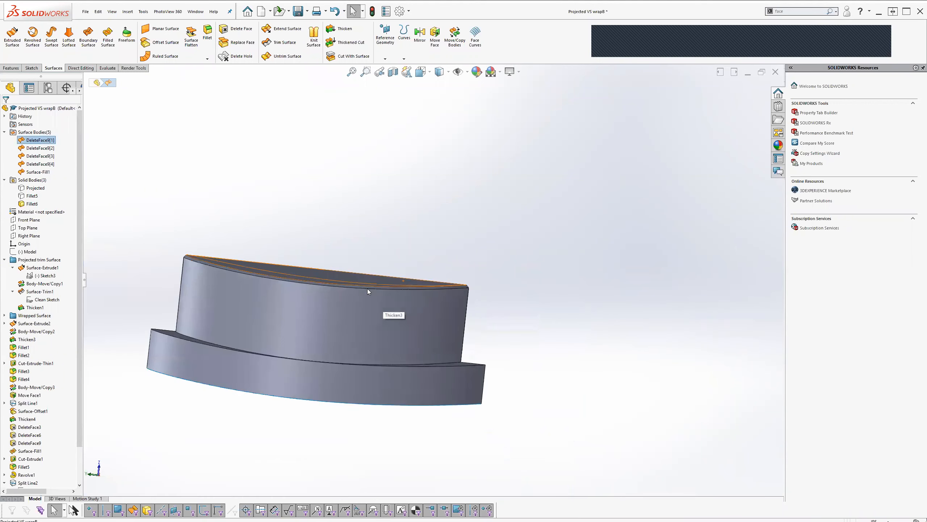
scroll(367, 289, "down", 1)
middle_click_drag(367, 289, 366, 248)
left_click(35, 148)
left_click(29, 140)
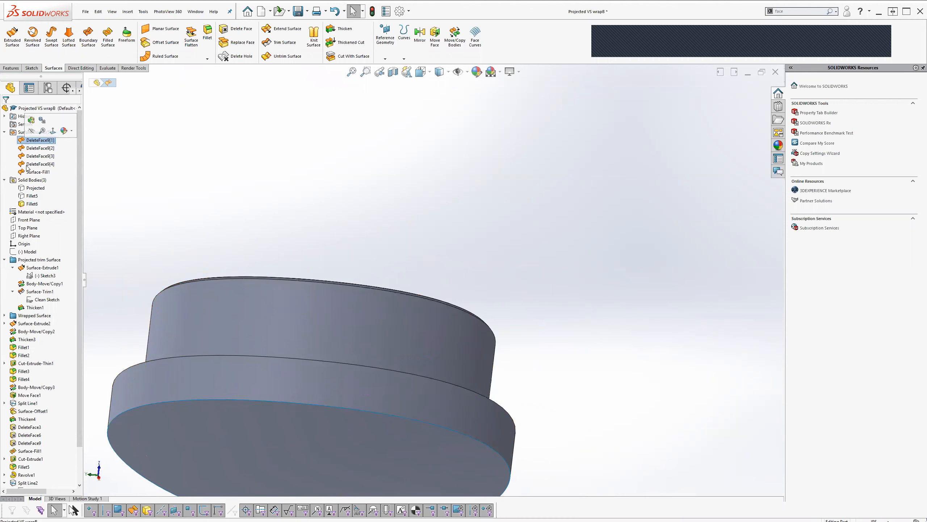
left_click(38, 172, "shift")
middle_click_drag(380, 314, 377, 320)
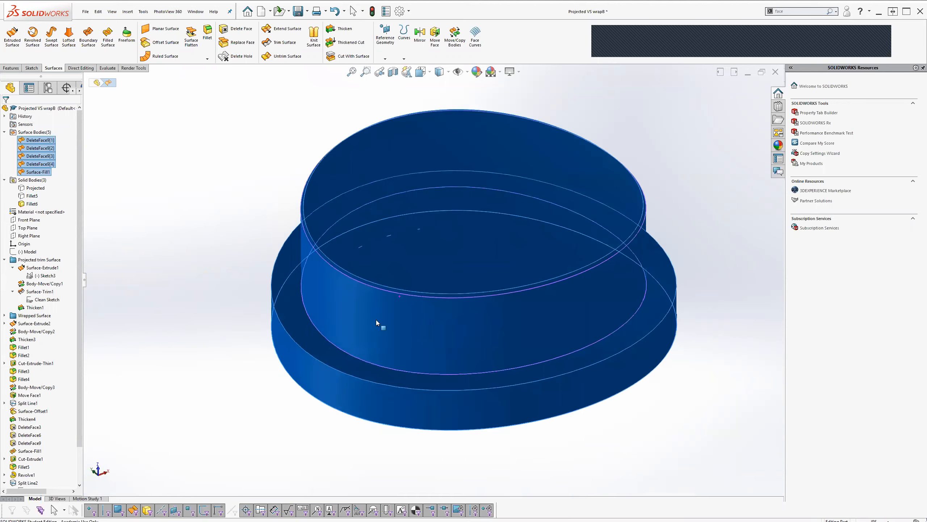
scroll(375, 277, "down", 5)
scroll(375, 277, "up", 4)
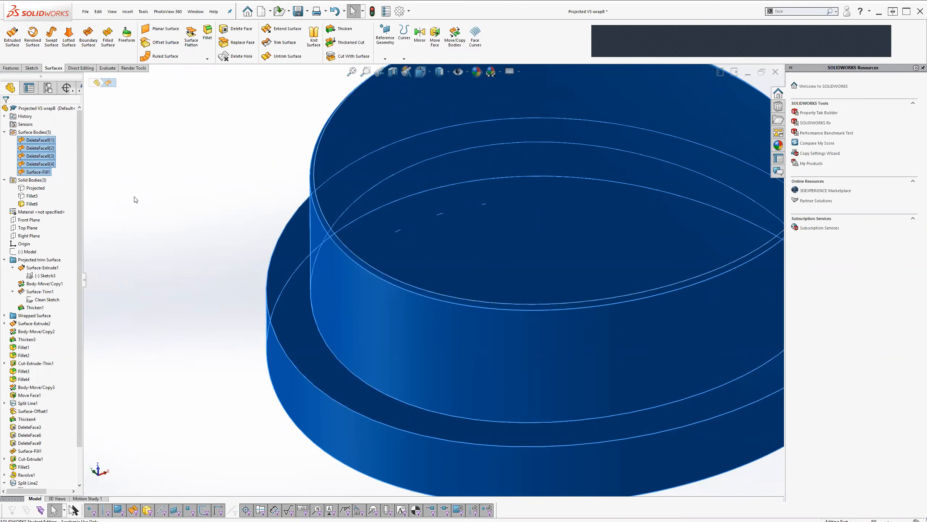
left_click(314, 35)
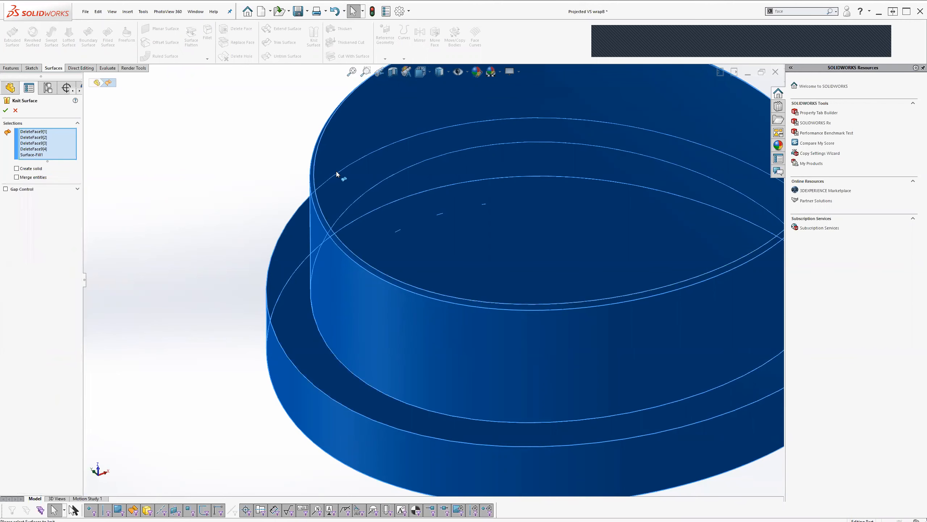
left_click(21, 189)
scroll(571, 224, "up", 5)
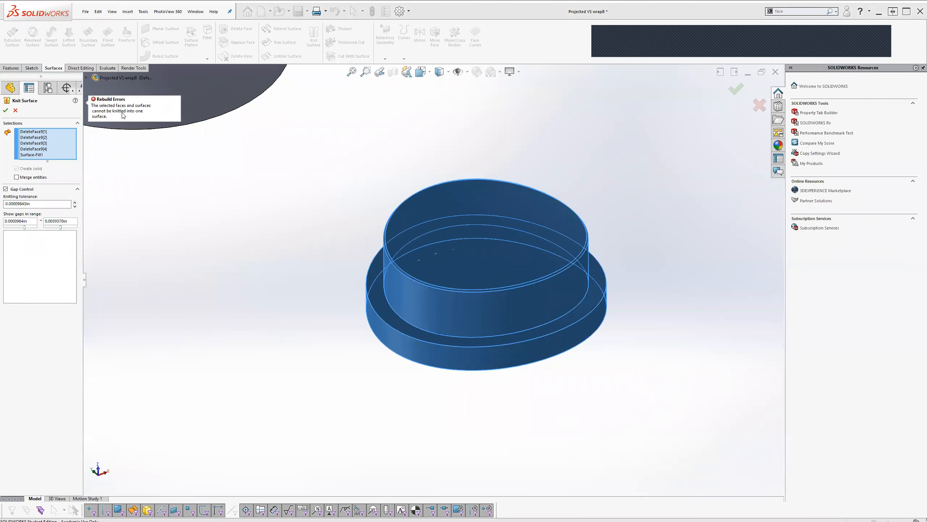
left_click(15, 111)
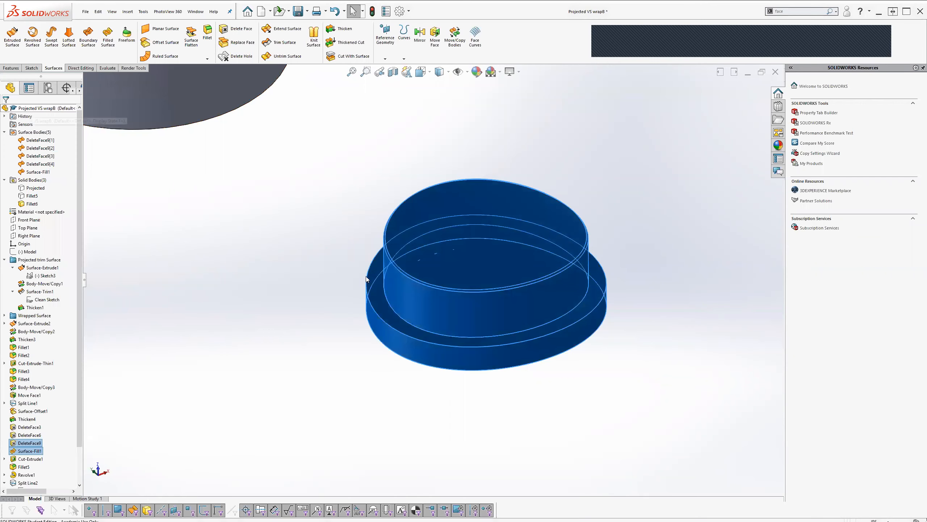
Highlight the listed surface bodies individually to identify which ones form the small button, filtering selection to surface bodies
left_click(40, 172)
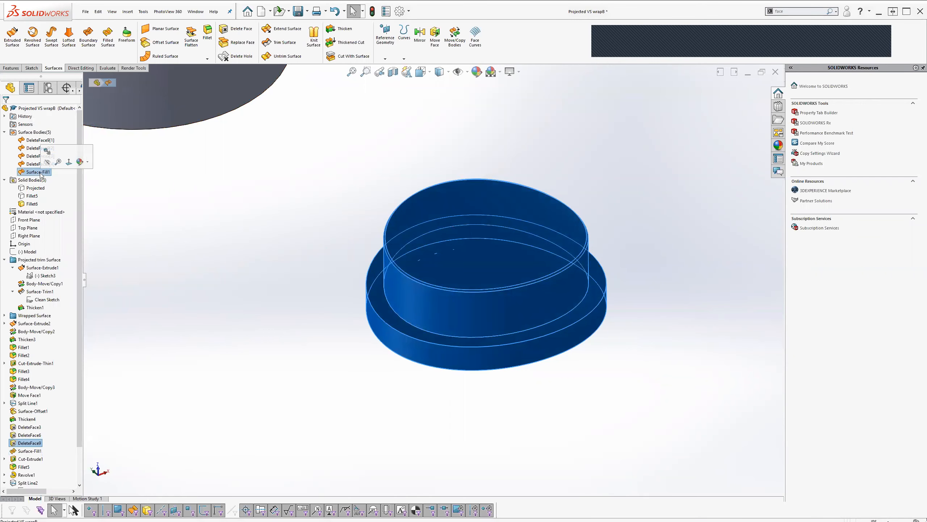
left_click(134, 511)
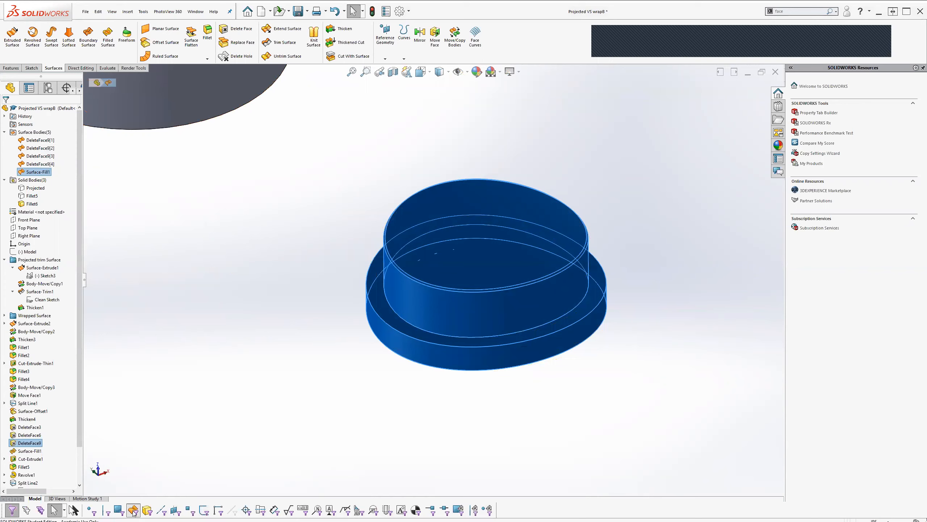
left_click(54, 165, "ctrl")
left_click(403, 373)
left_click(439, 261)
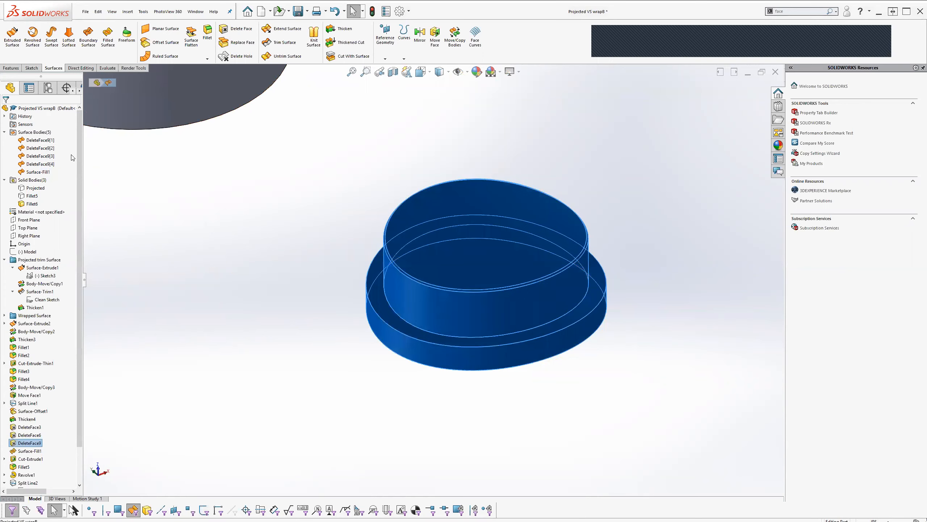
left_click(306, 296)
left_click(404, 353)
middle_click_drag(428, 420, 442, 345)
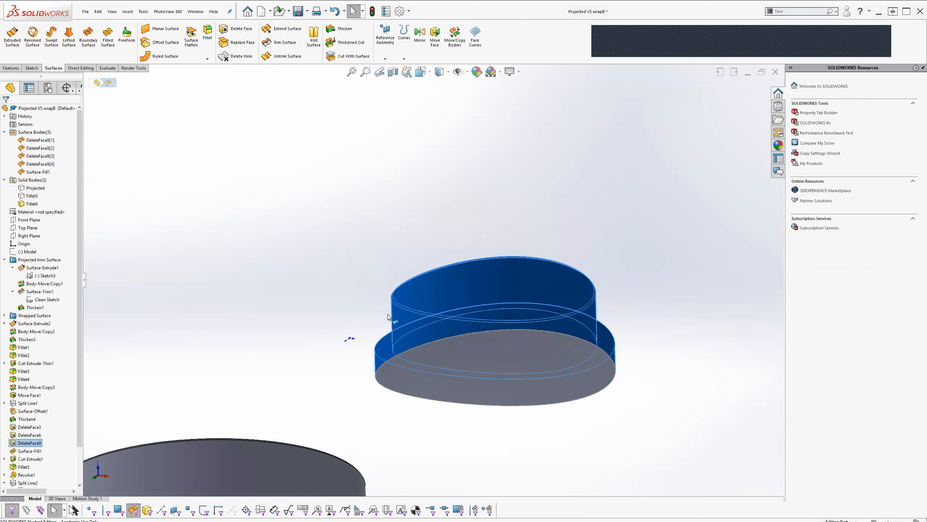
left_click(43, 172)
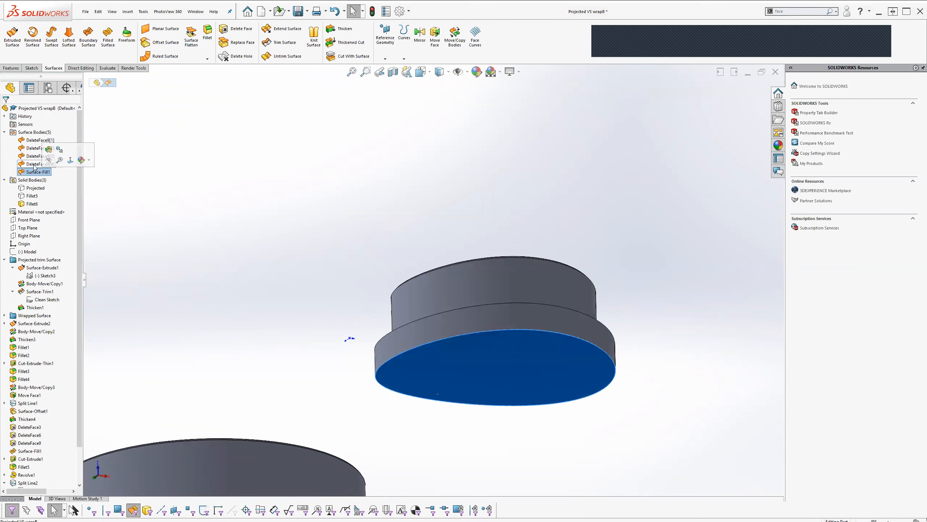
left_click(21, 155)
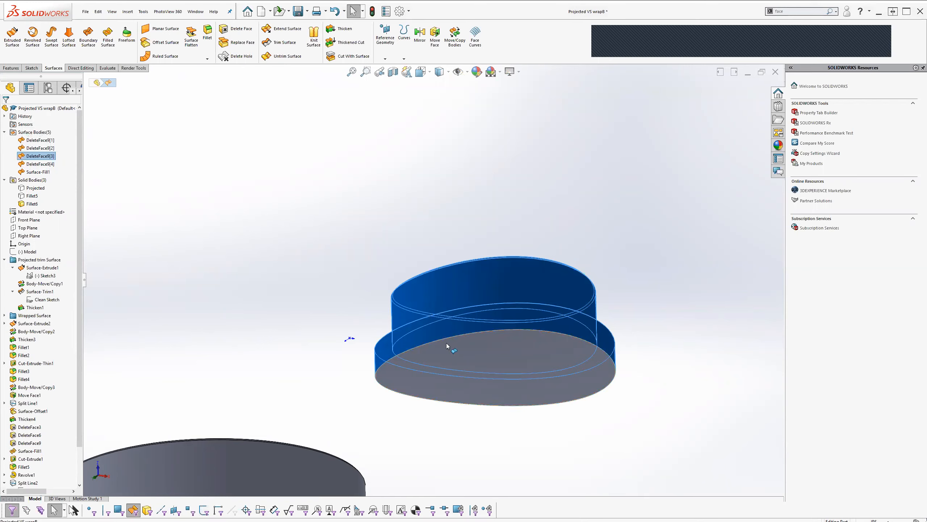
scroll(447, 346, "up", 4)
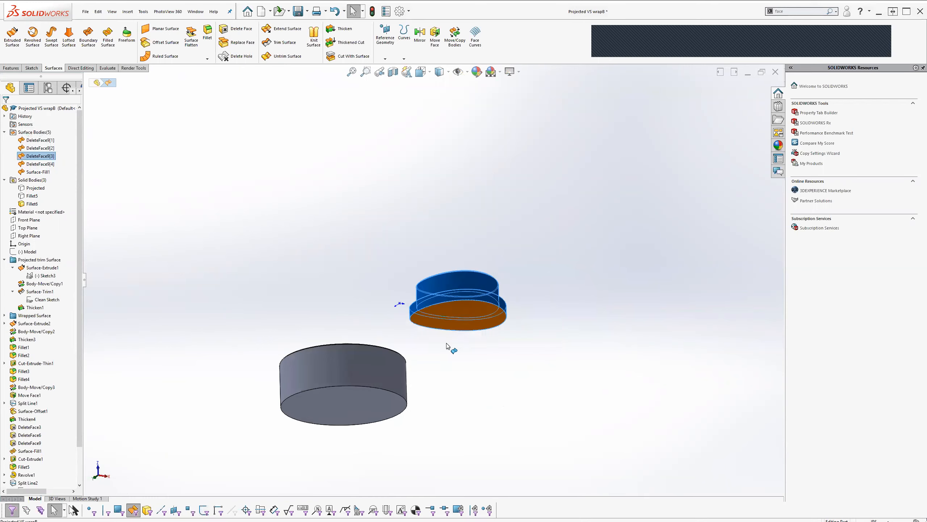
left_click(42, 148)
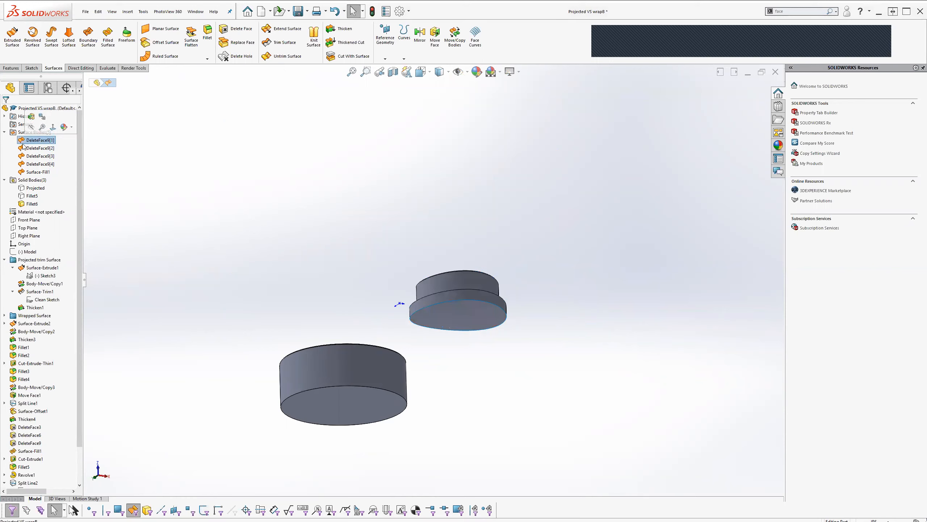
left_click(38, 156)
left_click(38, 164, "ctrl")
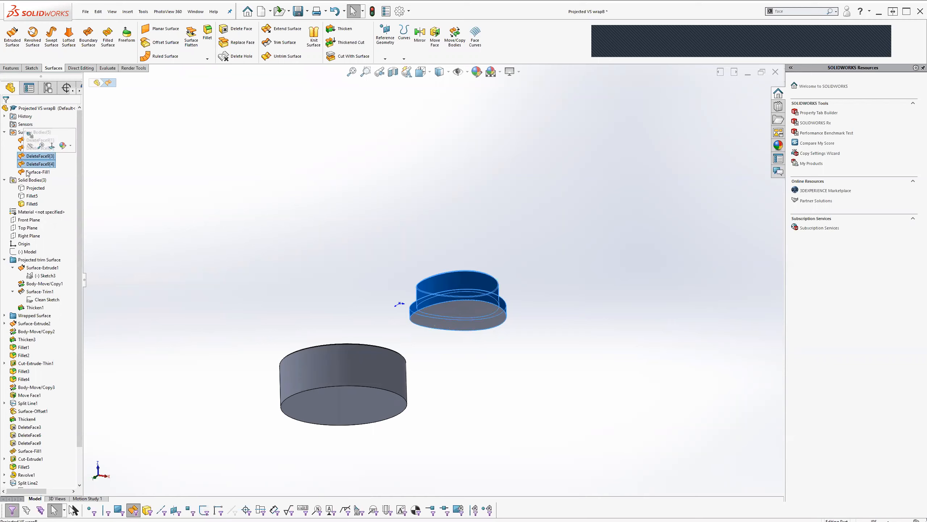
Knit Surface-Fill1 and DeleteFace9[3] of the small button into a solid body with gap control off
left_click(29, 172)
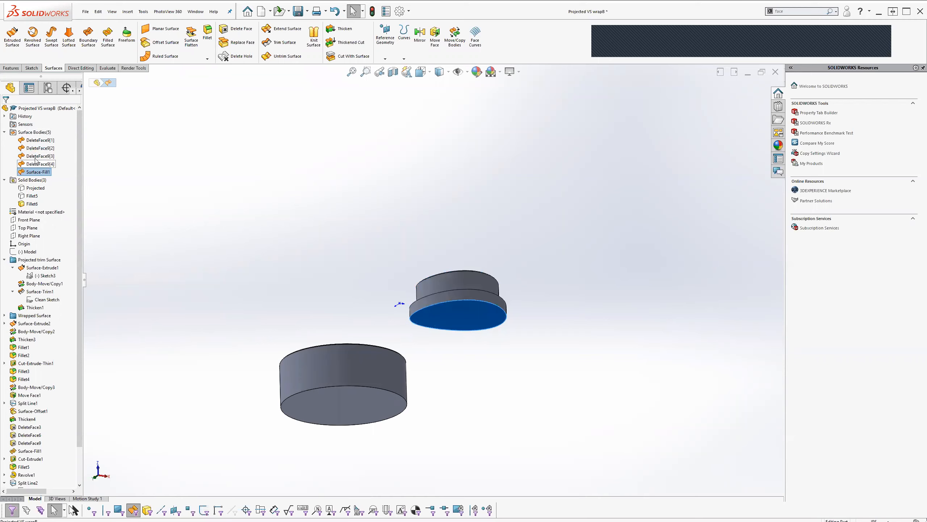
left_click(37, 156, "ctrl")
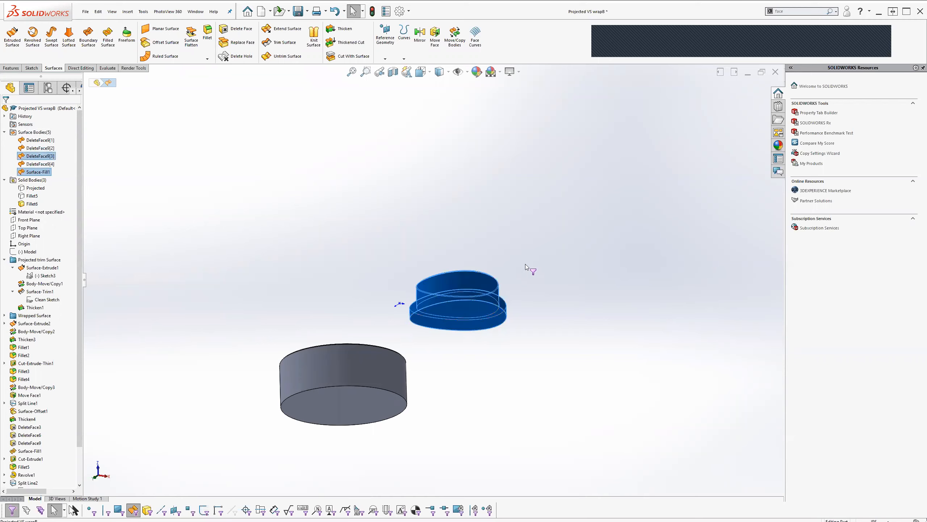
left_click(314, 38)
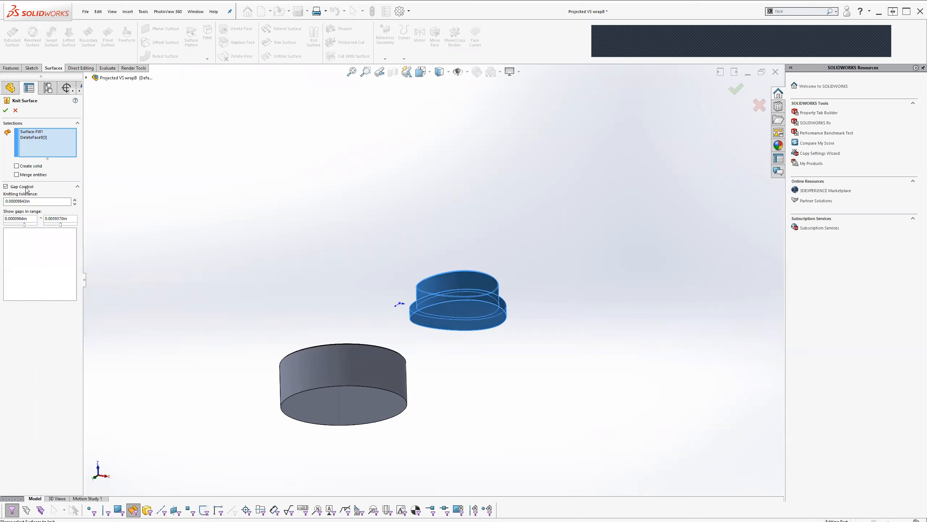
left_click(20, 187)
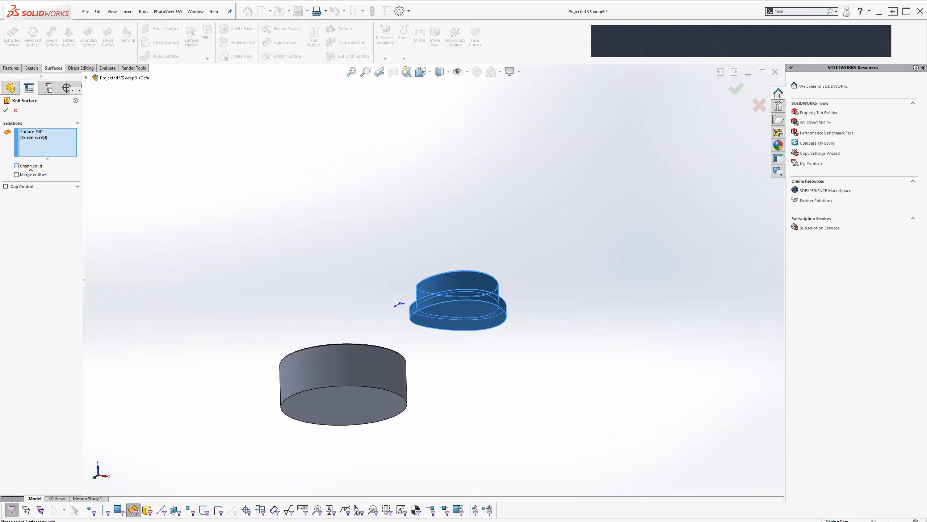
key("Return")
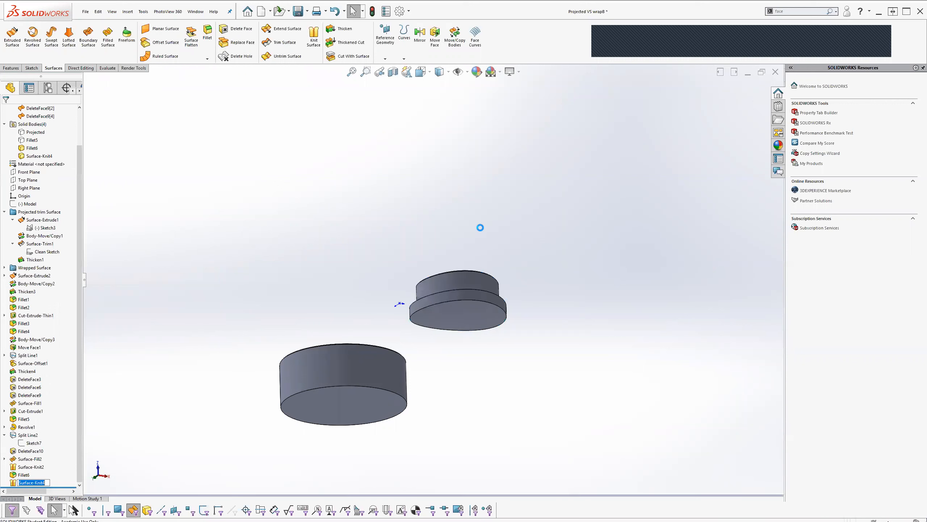
left_click(40, 157)
middle_click_drag(480, 242, 430, 380)
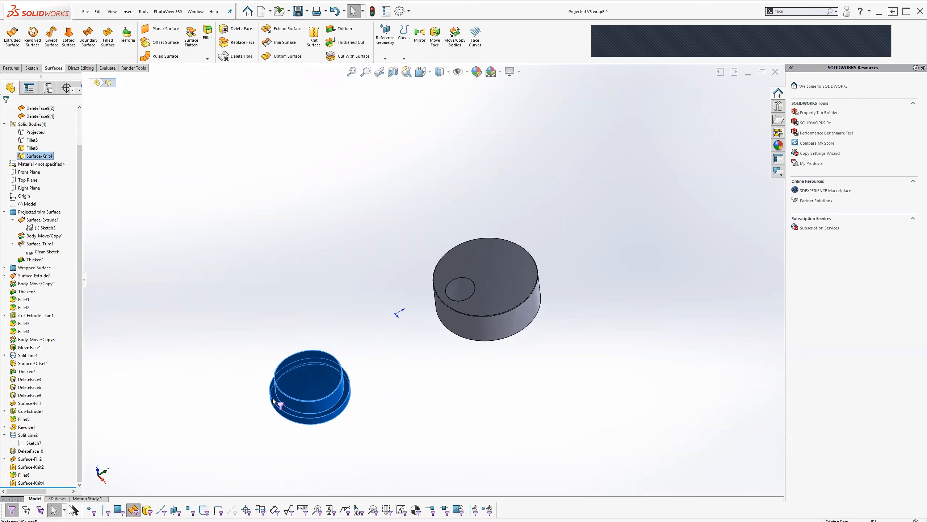
scroll(273, 399, "down", 7)
scroll(468, 318, "up", 10)
scroll(499, 249, "down", 2)
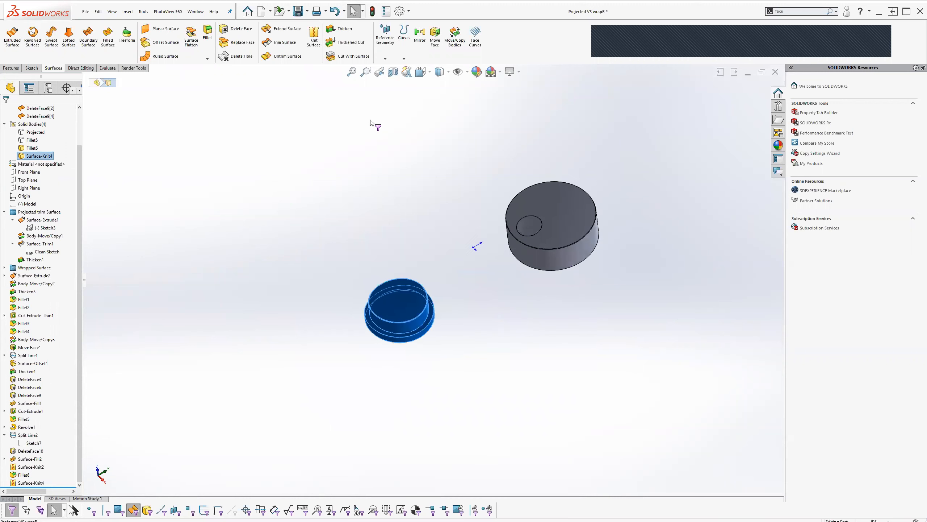
Show the hidden curved panel body around the two buttons again
right_click(31, 140)
left_click(39, 129)
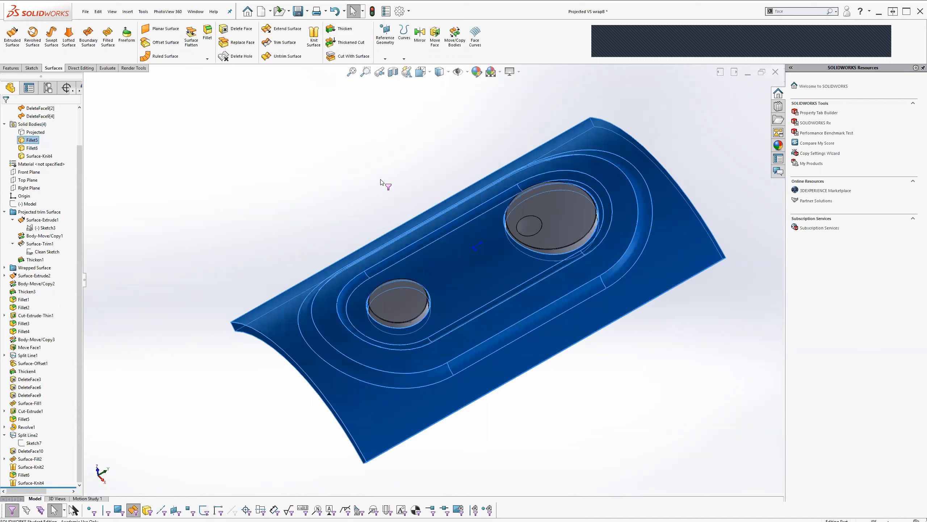
left_click(381, 181)
middle_click_drag(521, 251, 524, 197)
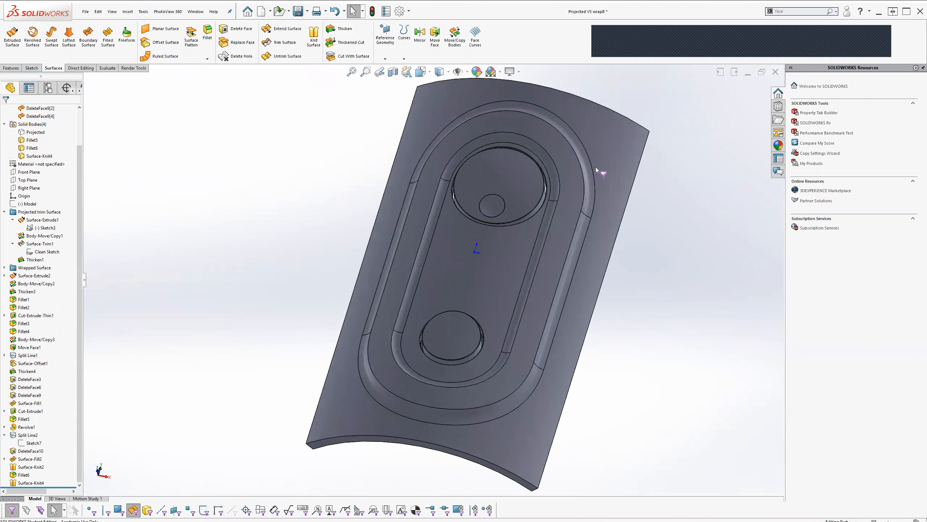
Rotate the dimpled large button body 300 degrees about the Z axis with Move/Copy Body, without copying it
left_click(508, 204)
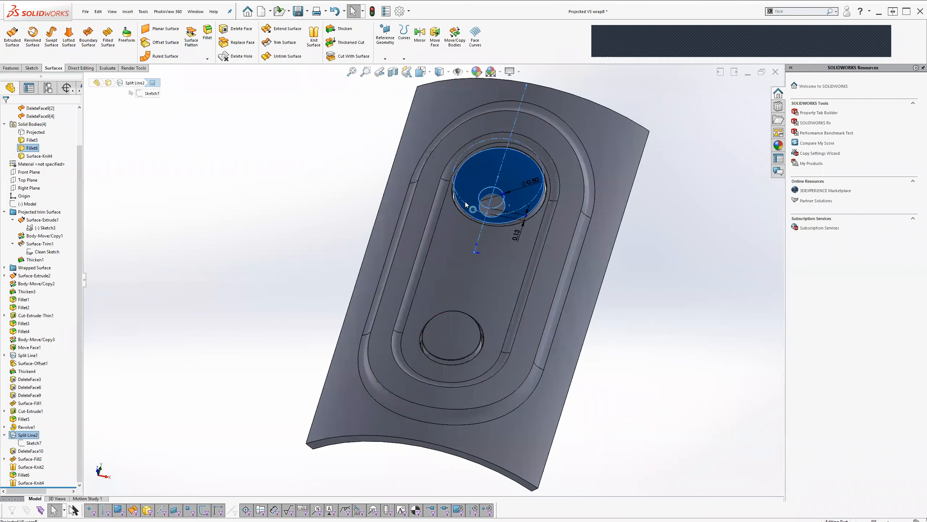
left_click(459, 43)
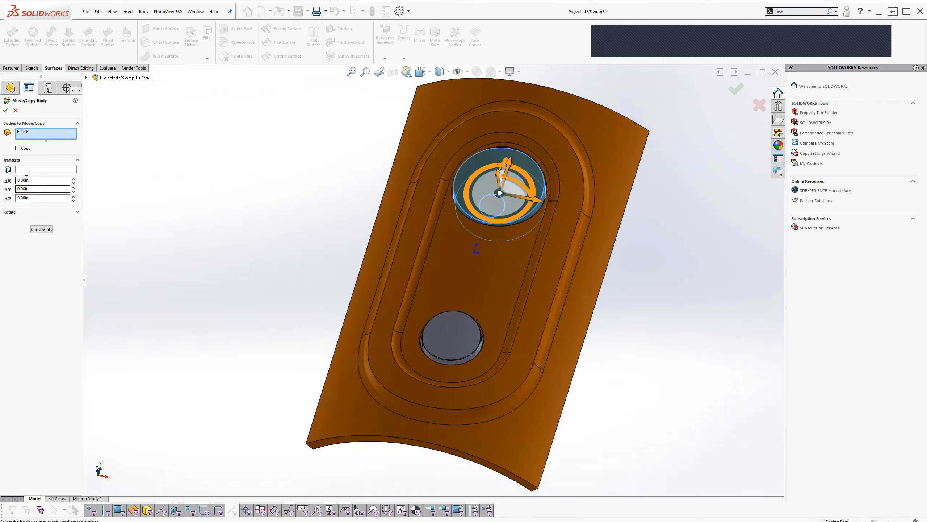
left_click(44, 212)
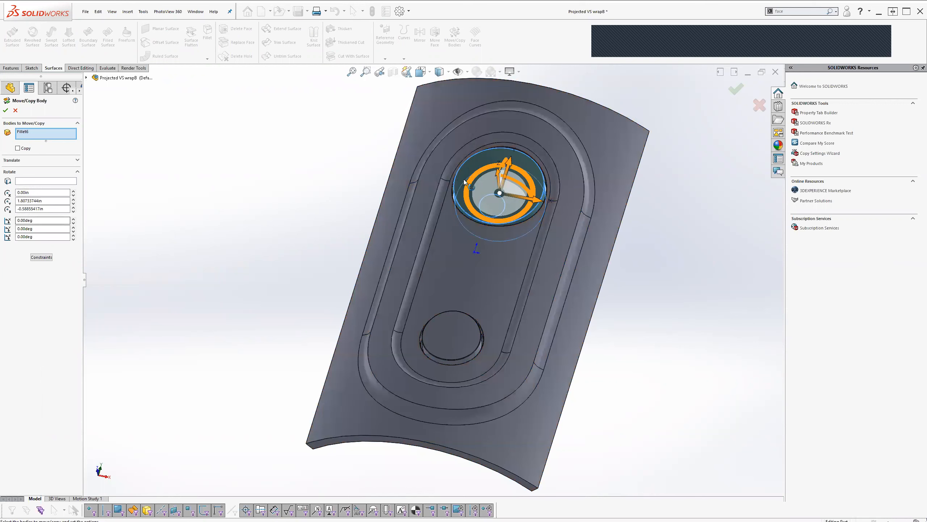
left_click_drag(533, 181, 528, 209)
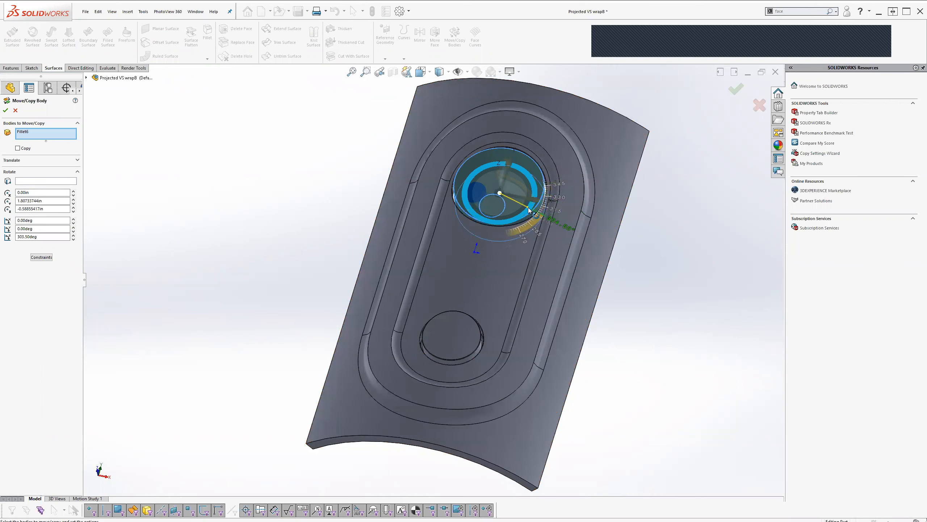
left_click_drag(45, 236, 2, 241)
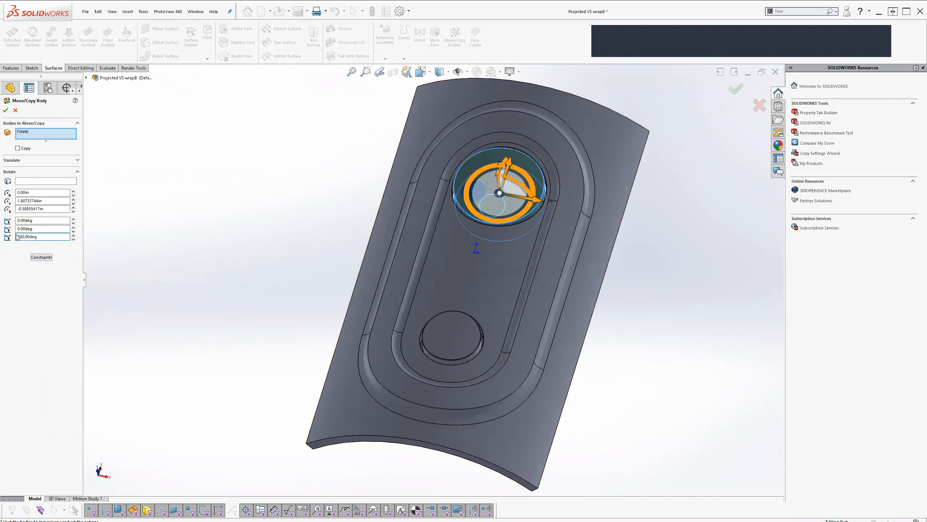
left_click(5, 111)
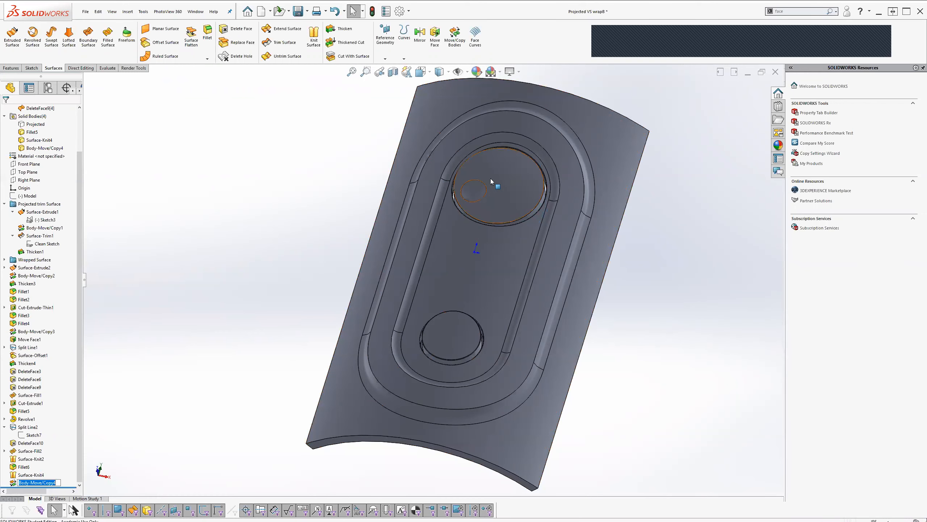
scroll(490, 178, "down", 4)
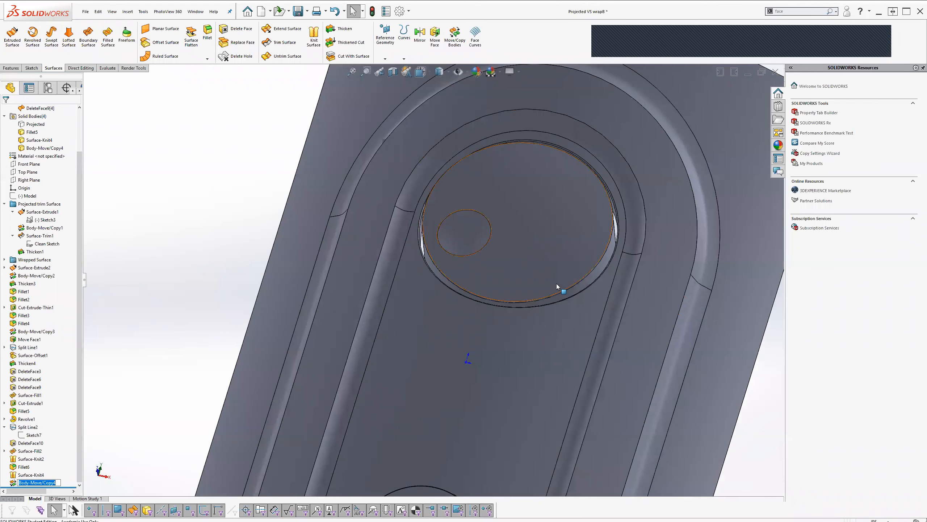
scroll(533, 271, "up", 5)
middle_click_drag(520, 271, 670, 196)
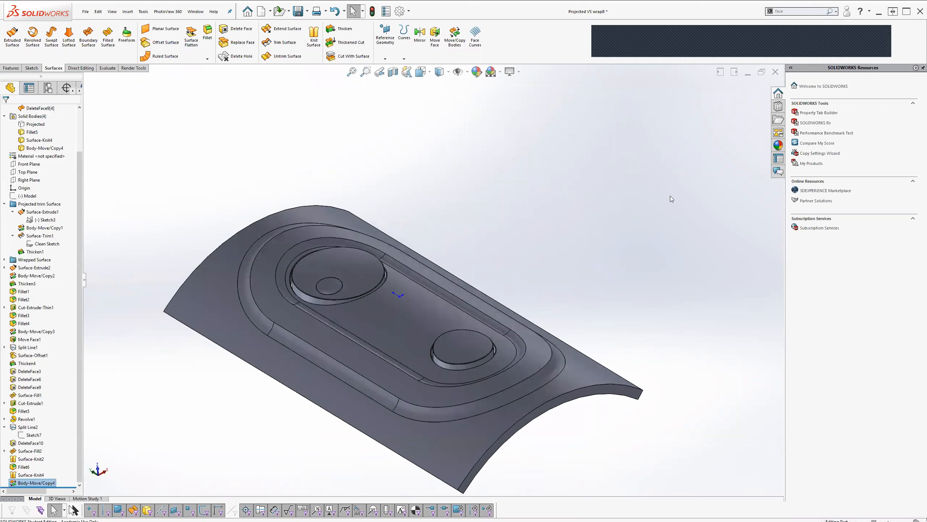